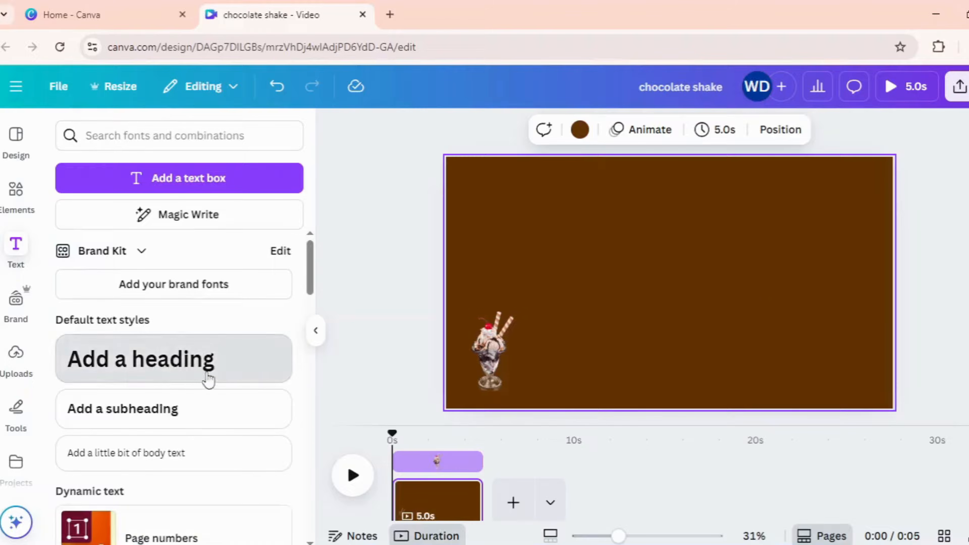
Step: Add a heading reading "chocolate shake" to the brown page
type("chio")
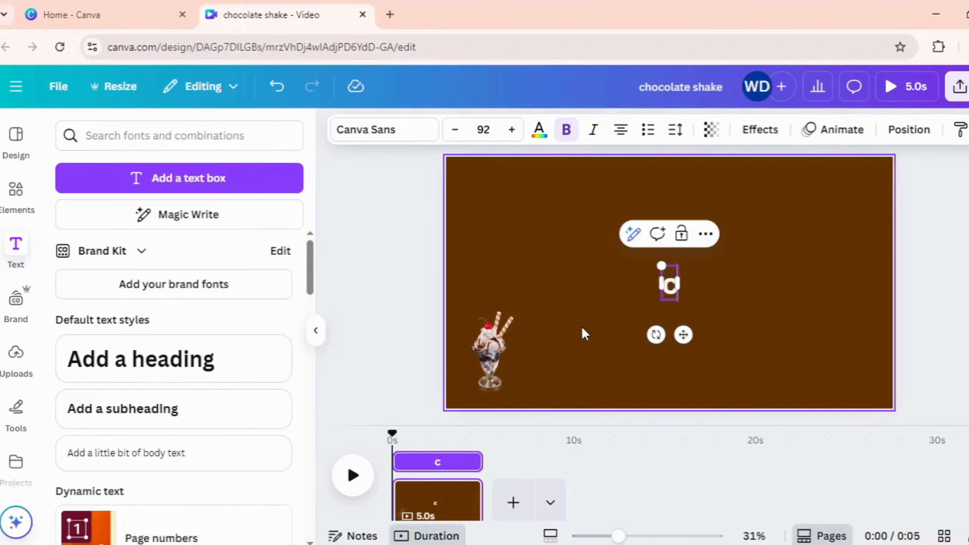
key("BackSpace")
key("BackSpace")
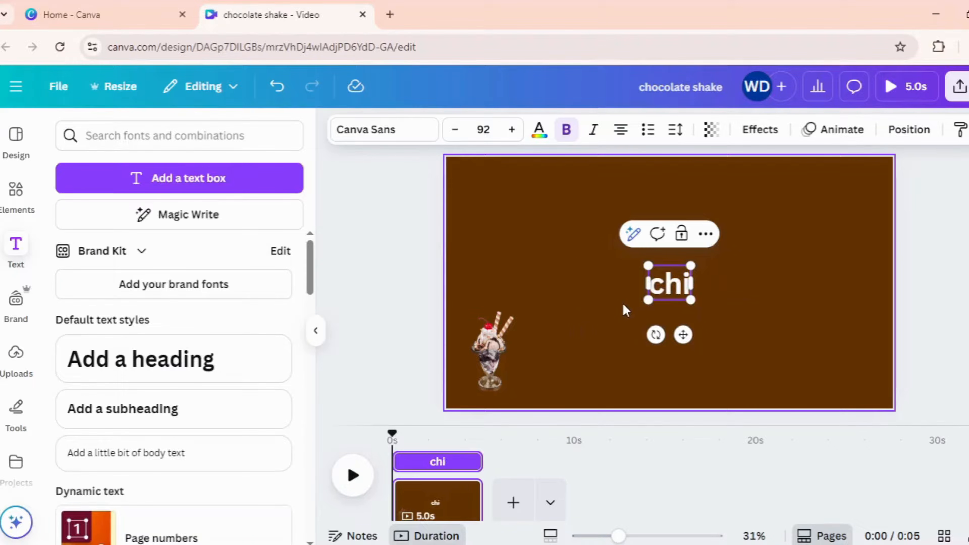
type("ocol")
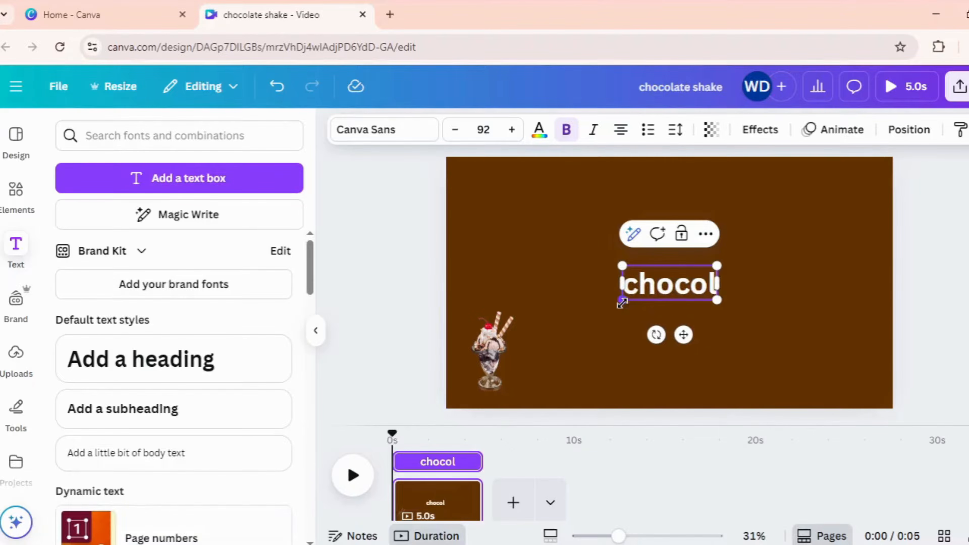
type("ate shake")
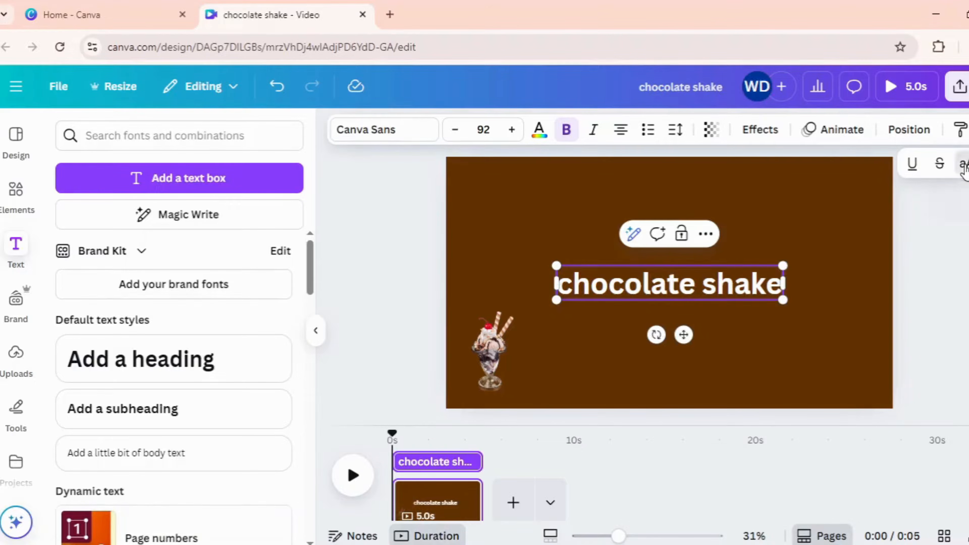
Step: Make the heading uppercase, shrink it to about size 29 and place it just above the small shake image
left_click(964, 166)
left_click(801, 308)
left_click(803, 302)
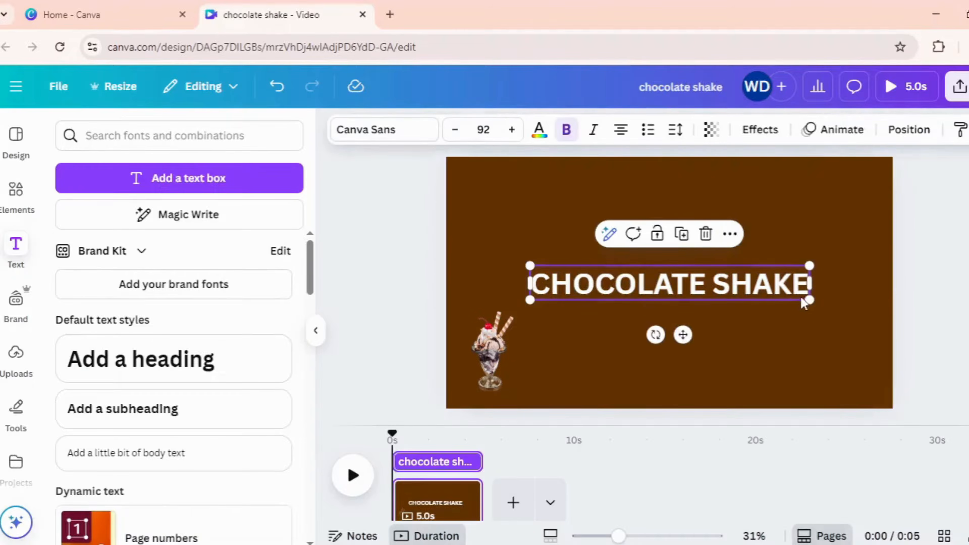
left_click_drag(811, 301, 507, 299)
left_click(515, 424)
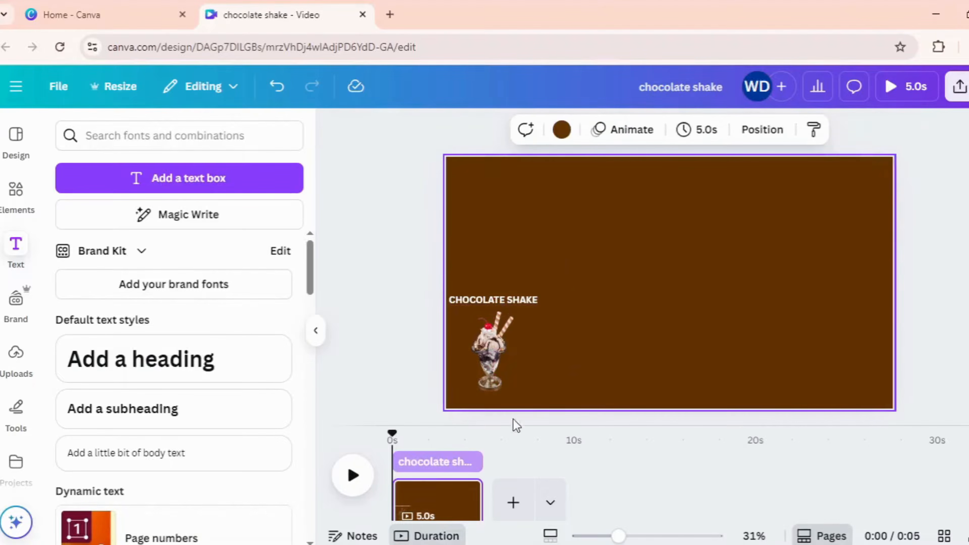
Step: Duplicate the brown page with the shake image and heading
left_click(452, 517)
right_click(452, 517)
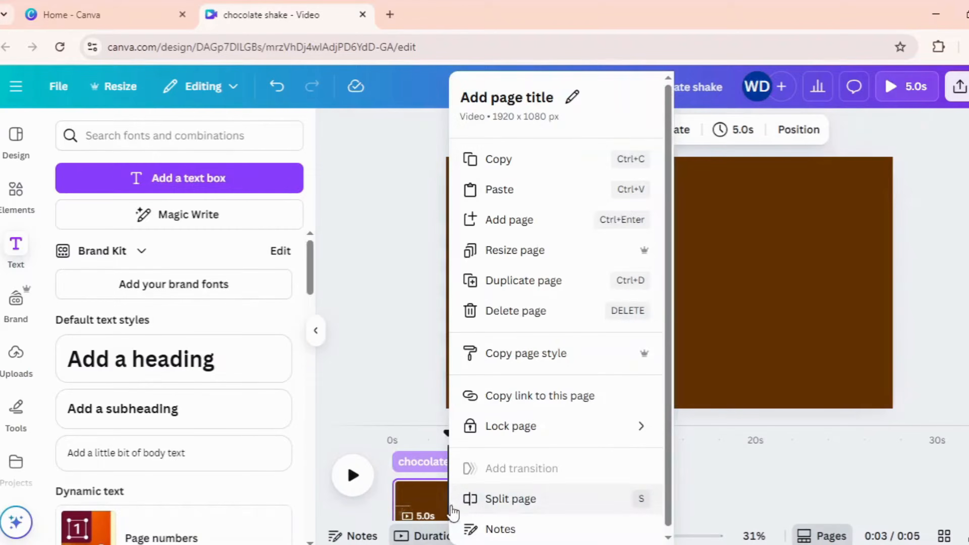
left_click(527, 292)
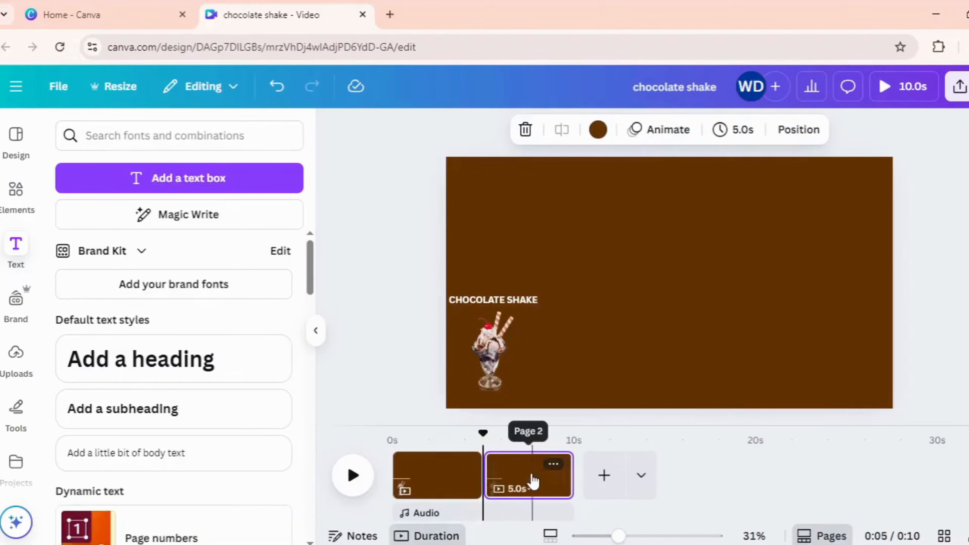
Step: On the second page, move the shake image to the right side and enlarge it to nearly full page height
left_click(511, 470)
left_click(490, 377)
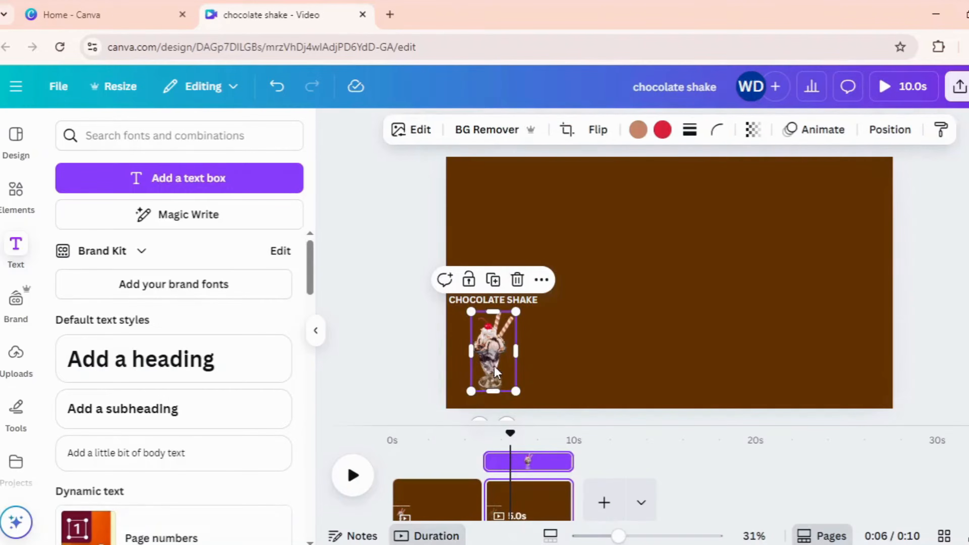
left_click_drag(492, 376, 848, 368)
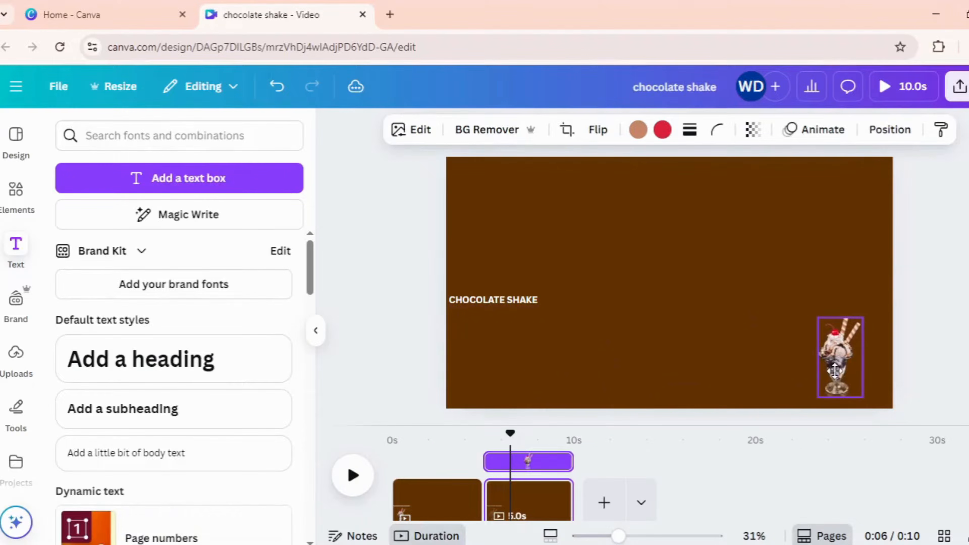
left_click_drag(804, 309, 664, 232)
Step: On the second page, enlarge the CHOCOLATE SHAKE heading to about size 88 and place it just left of the shake image
left_click(516, 305)
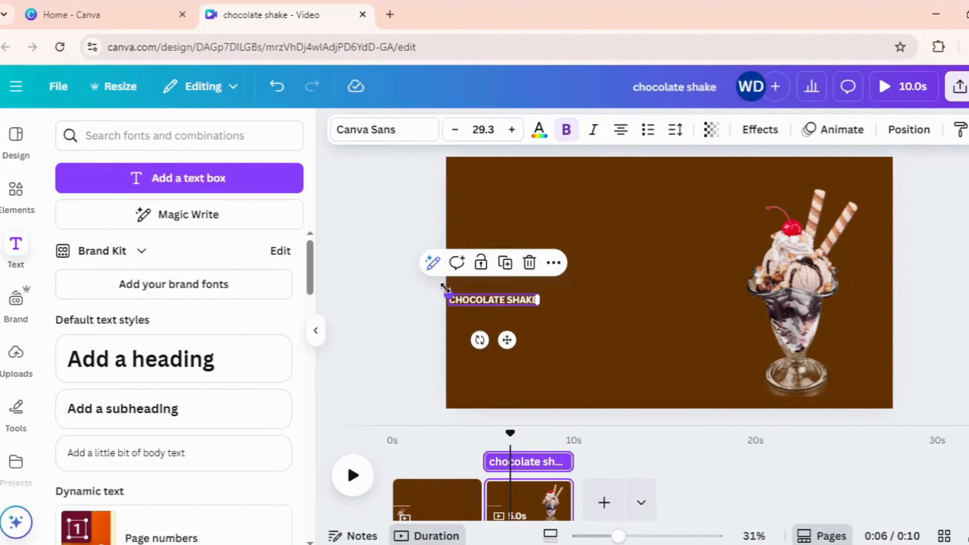
left_click_drag(449, 295, 327, 239)
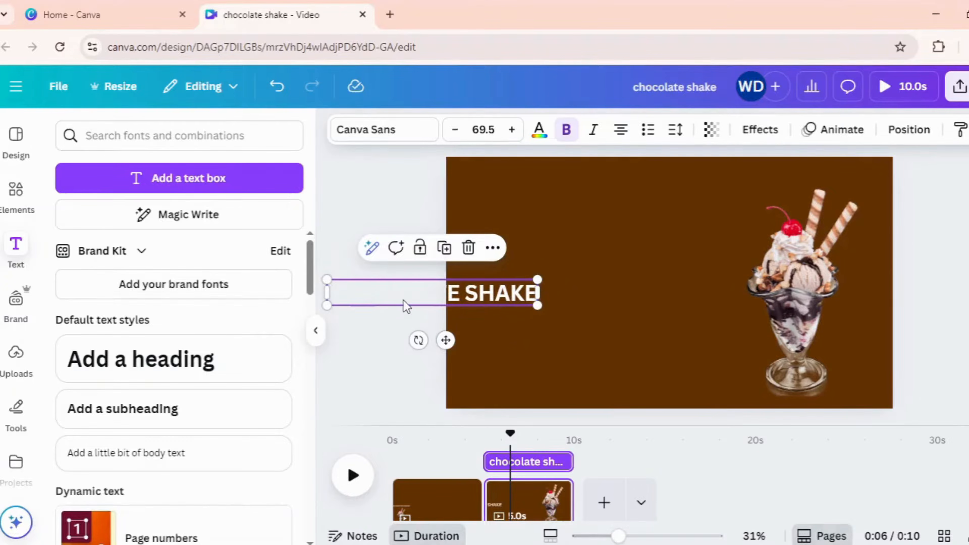
left_click_drag(406, 305, 601, 319)
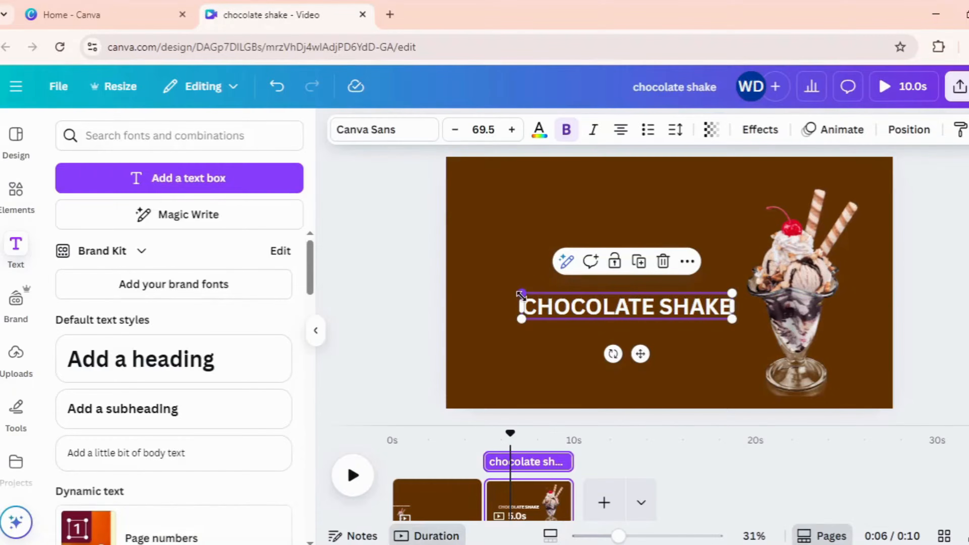
left_click_drag(521, 294, 468, 281)
left_click_drag(535, 310, 549, 311)
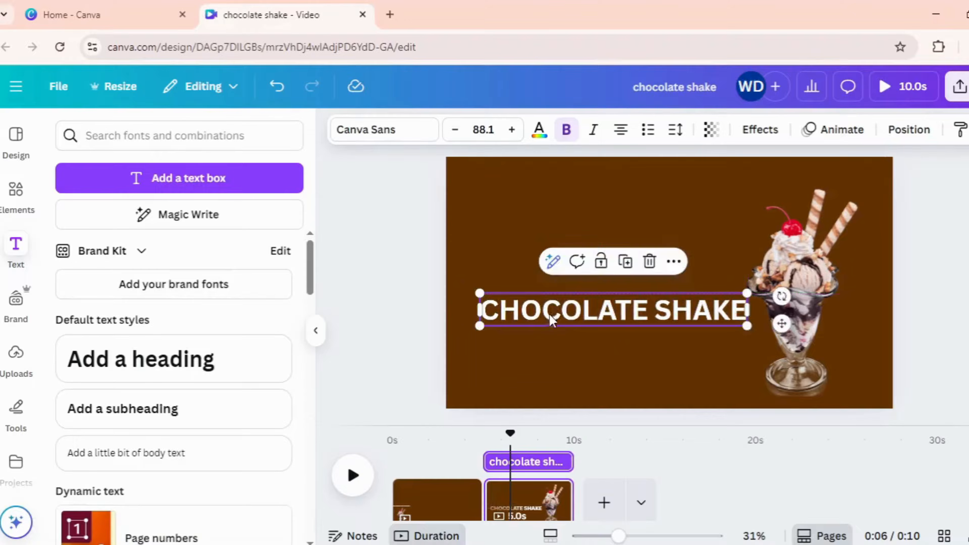
Step: Apply a Match & Move transition between the two pages with a duration of 2.5 seconds
left_click(482, 517)
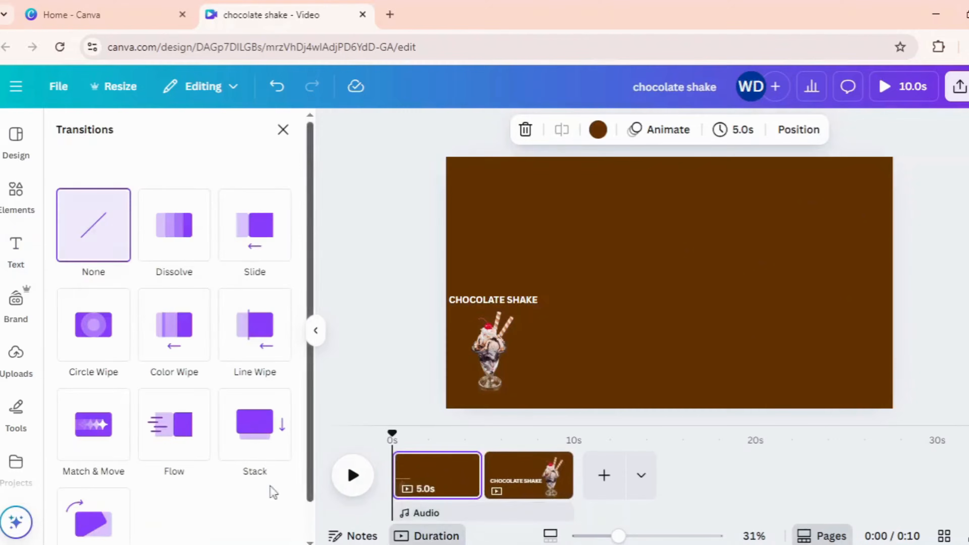
left_click(110, 439)
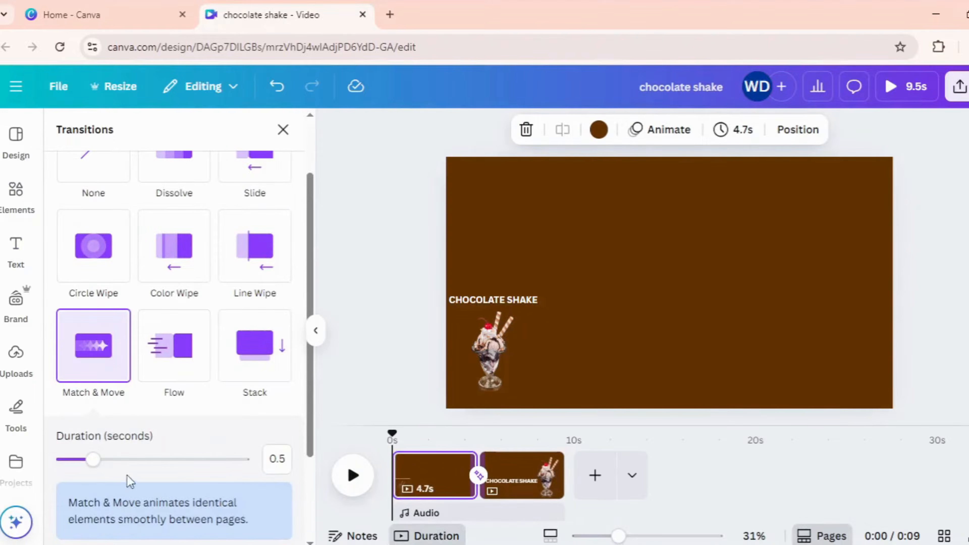
left_click_drag(222, 470, 310, 475)
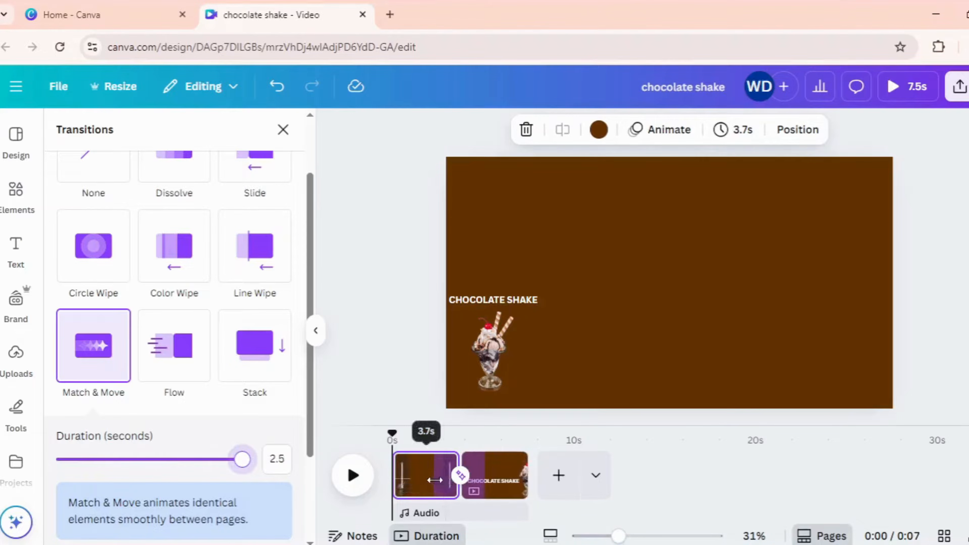
left_click(431, 487)
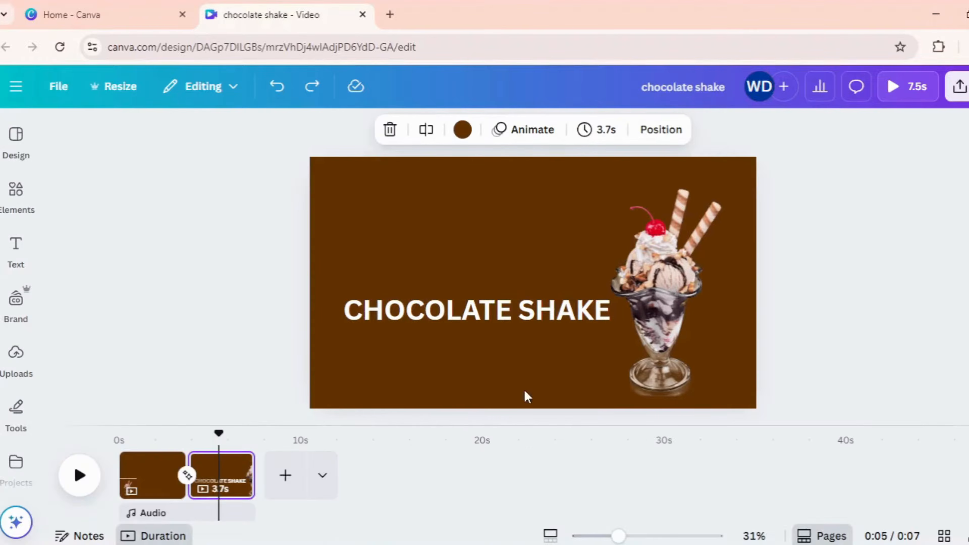
Step: Set the transparency of the shake image on the first page to 0
left_click(135, 466)
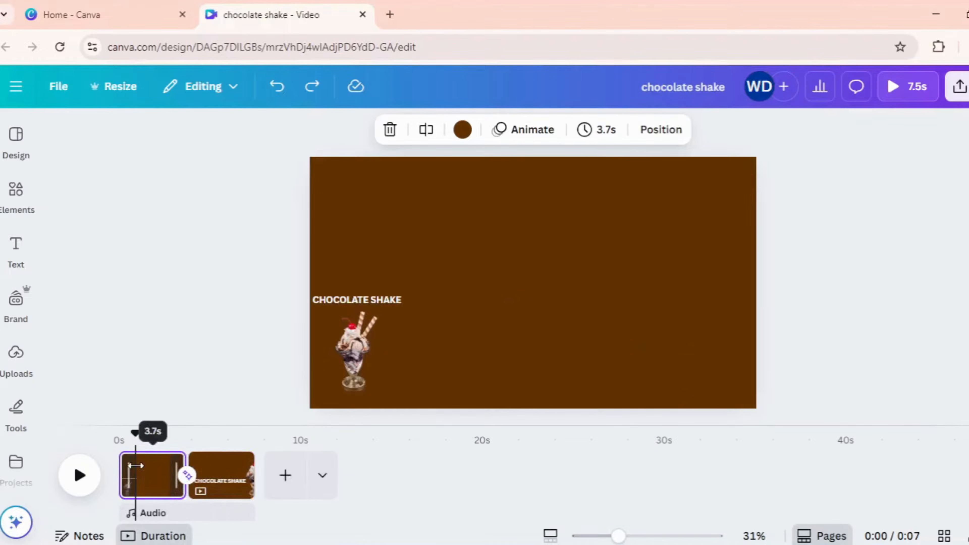
left_click(332, 352)
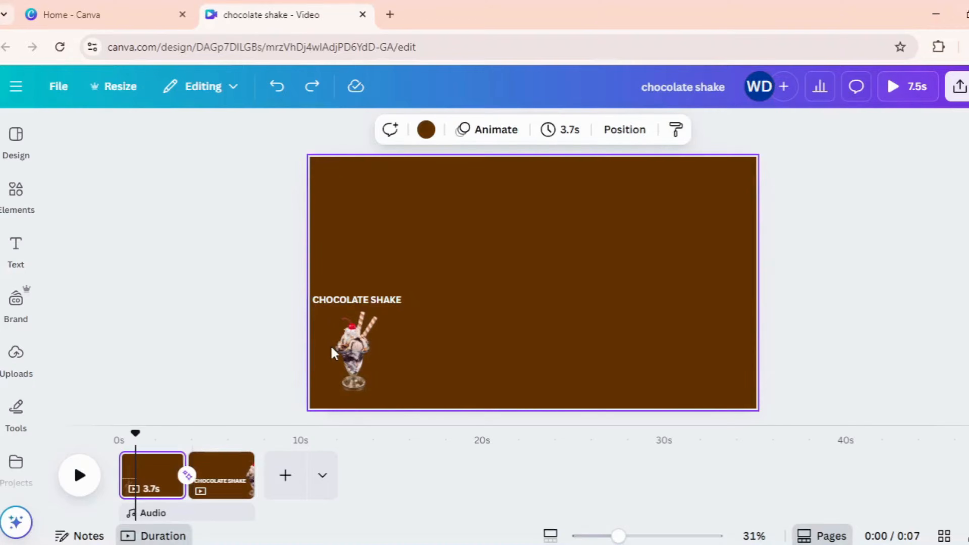
left_click(342, 361)
left_click(629, 134)
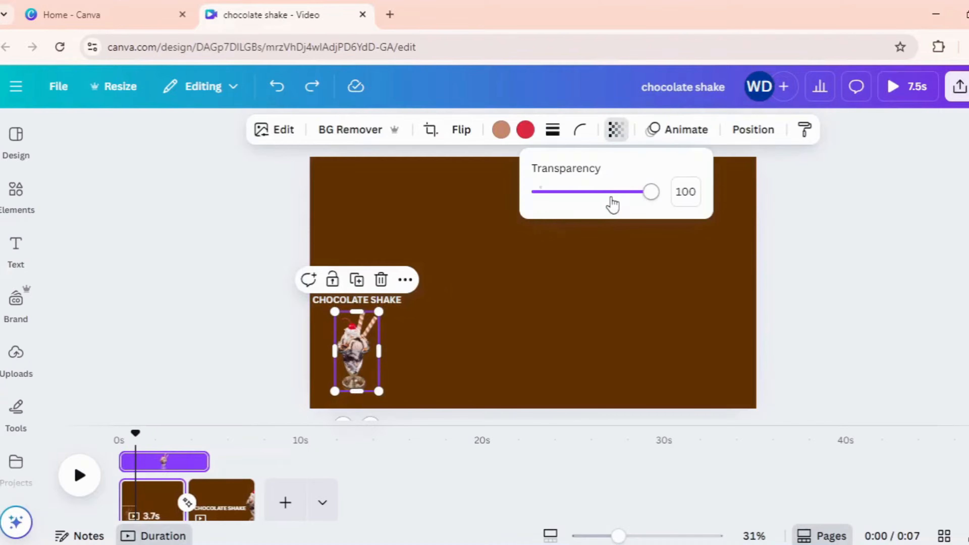
left_click_drag(612, 195, 489, 191)
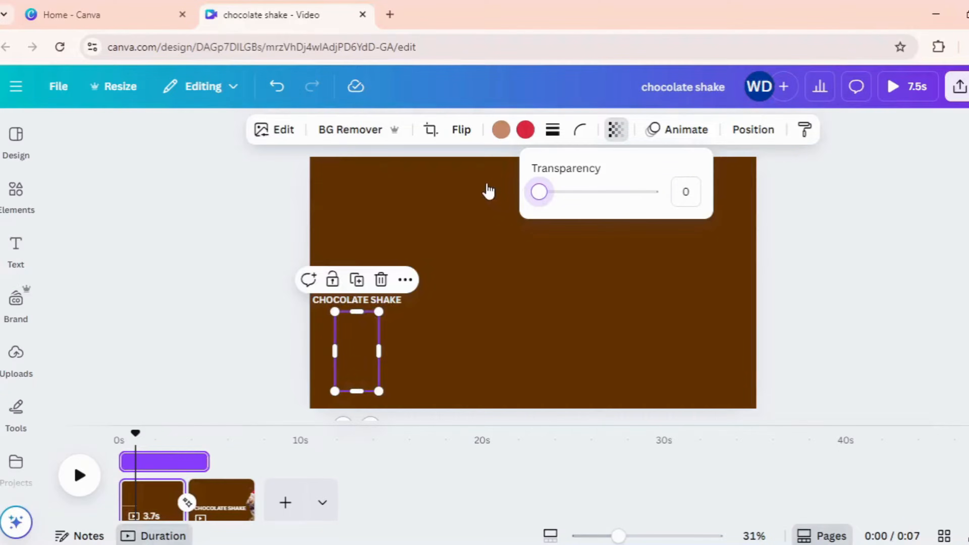
Step: Set the transparency of the CHOCOLATE SHAKE heading on the first page to 0
left_click(381, 302)
left_click(649, 130)
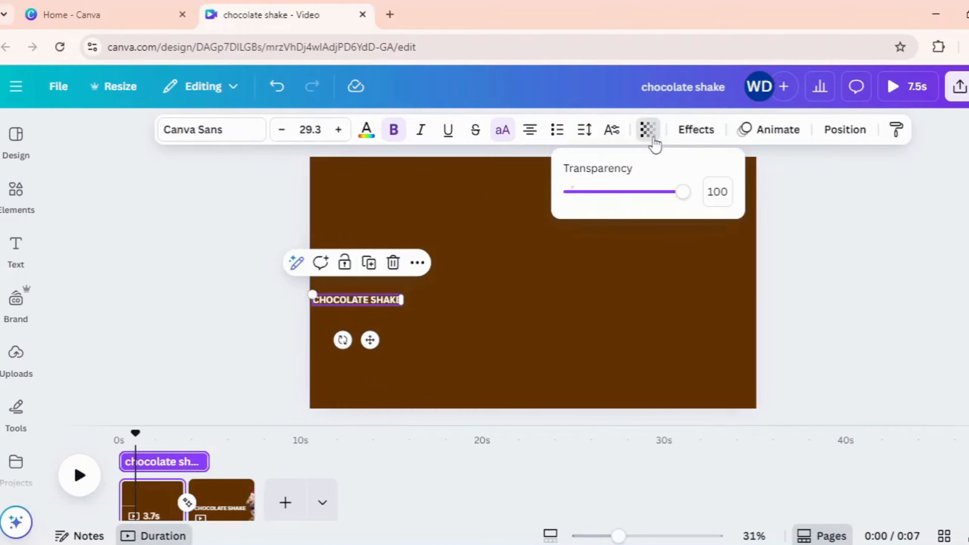
left_click_drag(655, 193, 570, 192)
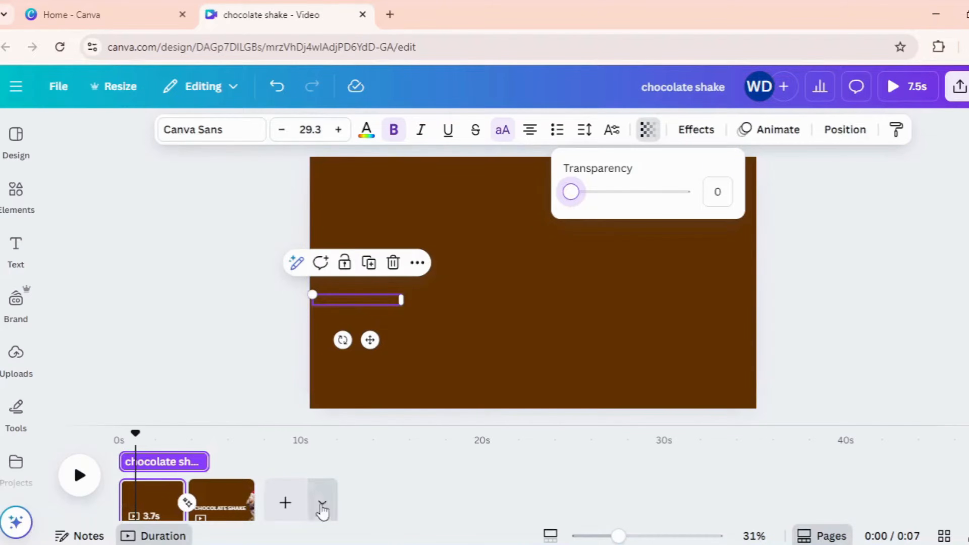
left_click(153, 507)
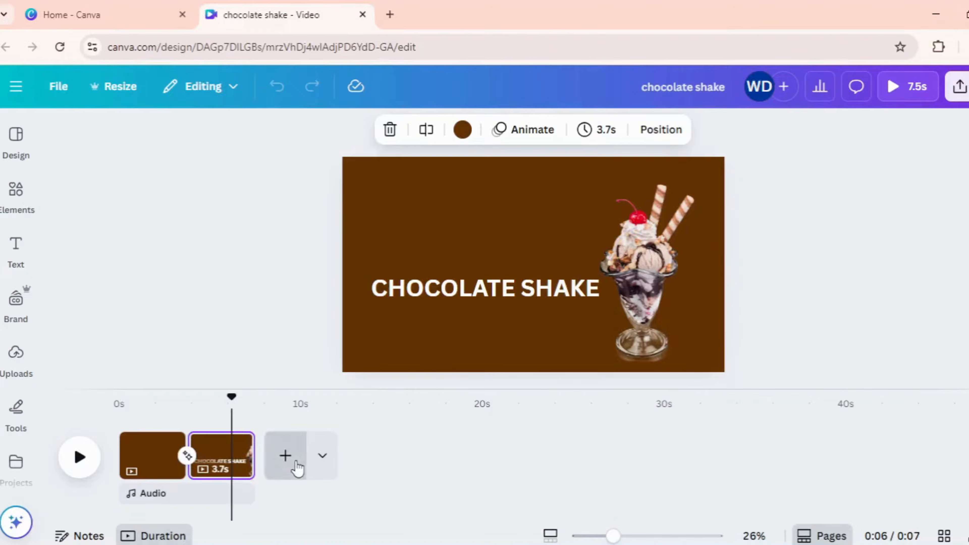
Step: Add a third page and change its background to the light green #BFDD9A
left_click(286, 455)
left_click(482, 277)
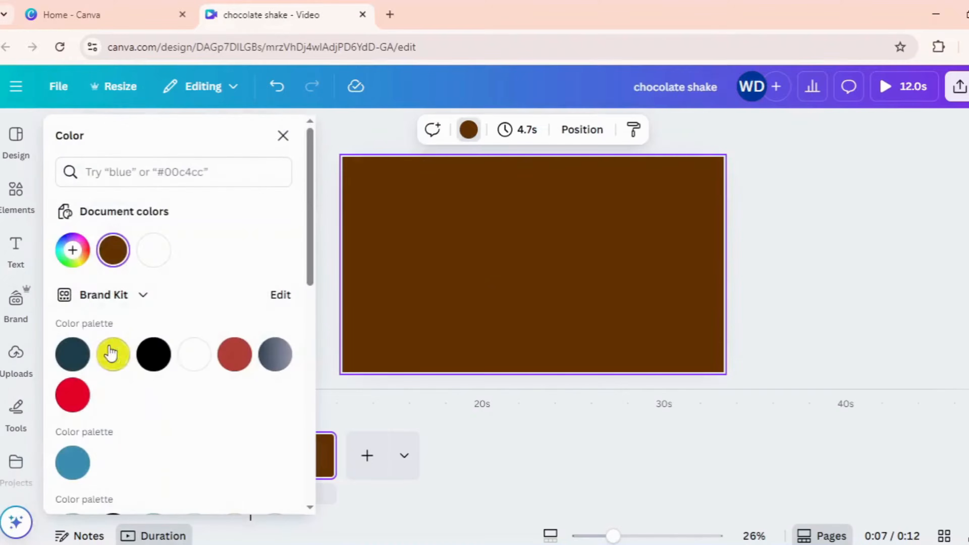
left_click(69, 260)
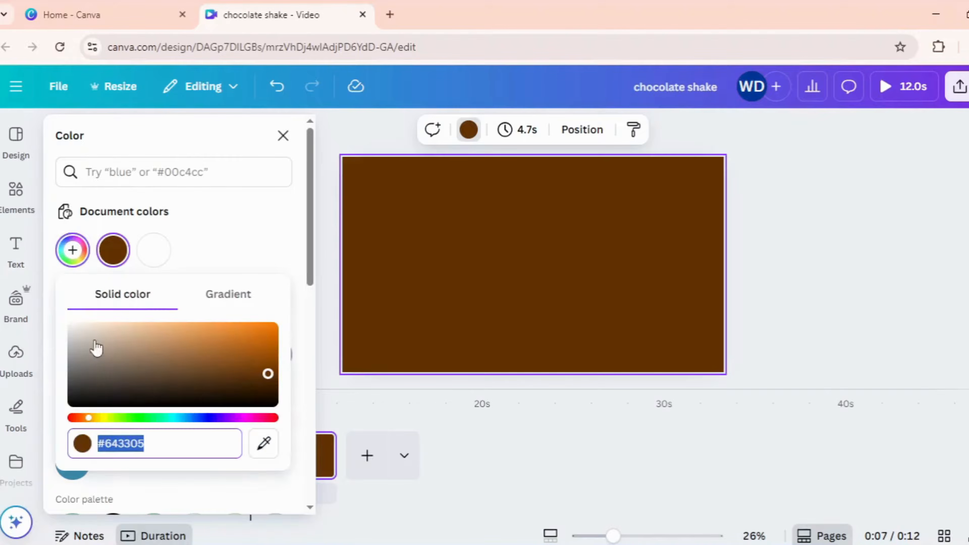
left_click(123, 417)
left_click_drag(268, 373, 132, 333)
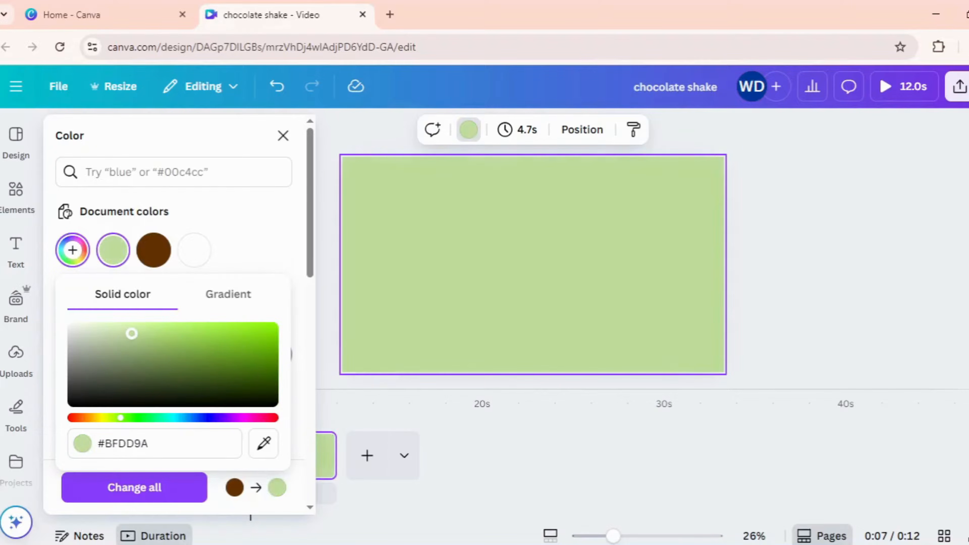
left_click(777, 243)
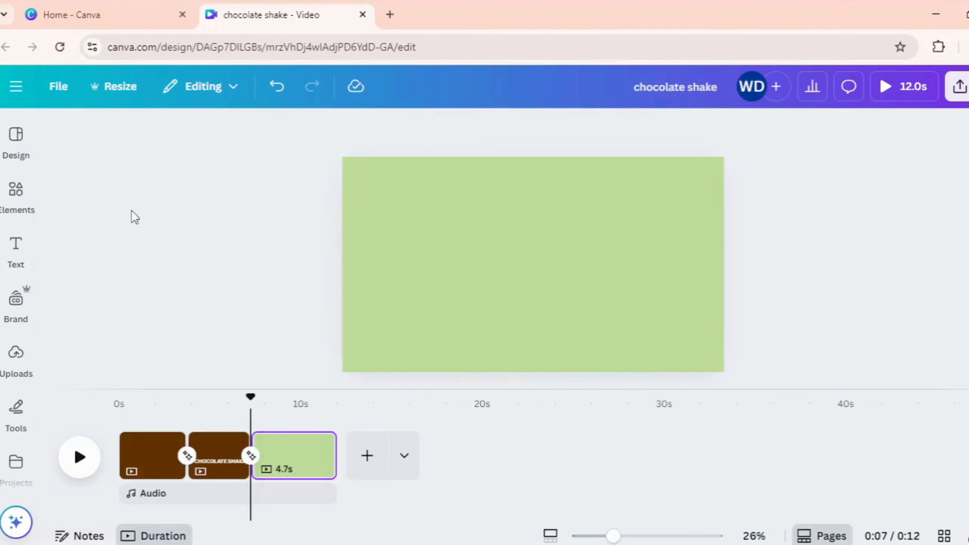
Step: Search the elements for "food" photos and add the white oval plate of red-sauced food to the green page
left_click(23, 218)
left_click(100, 147)
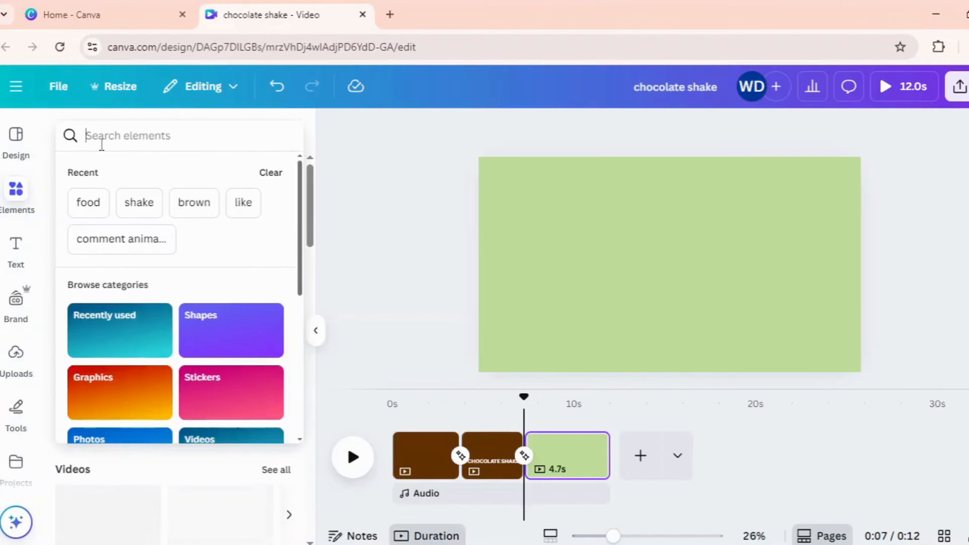
type("food")
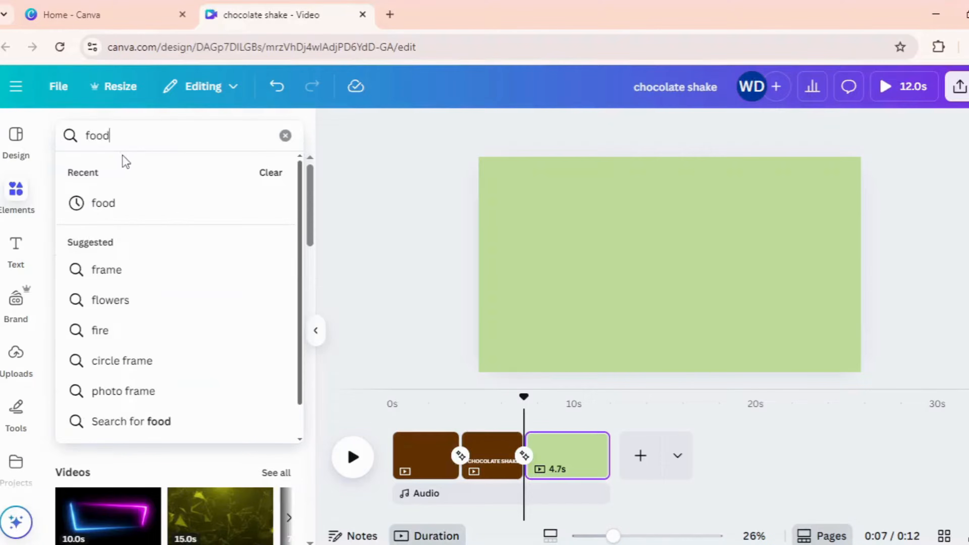
key("Return")
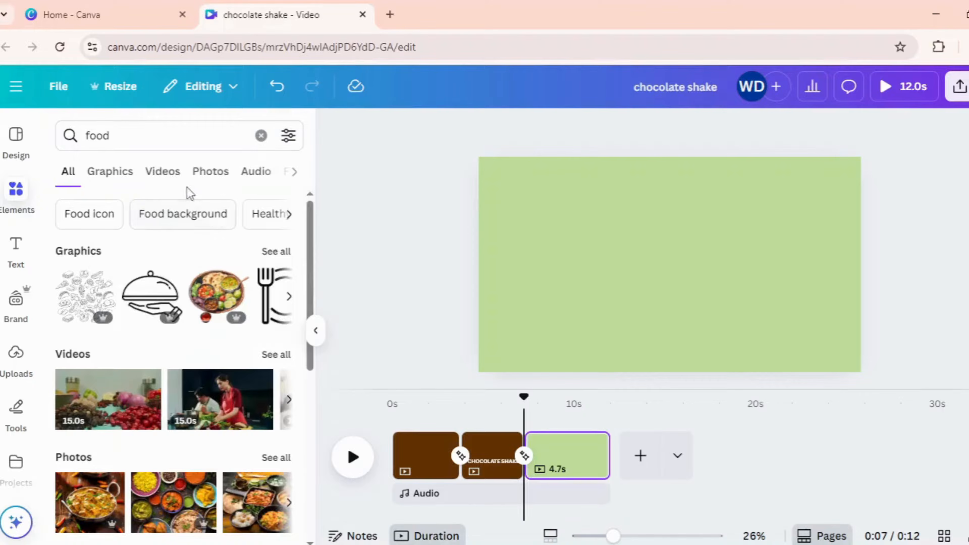
left_click(210, 177)
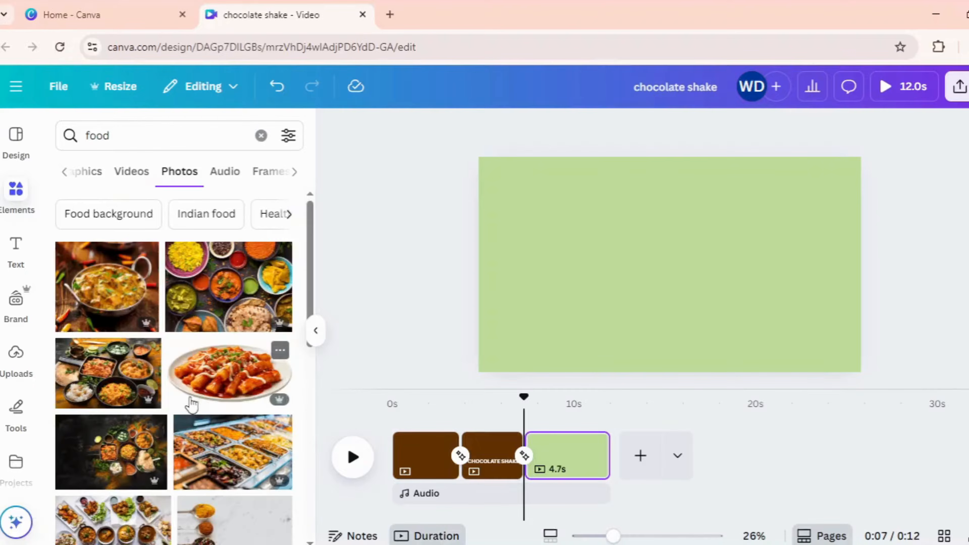
left_click(202, 394)
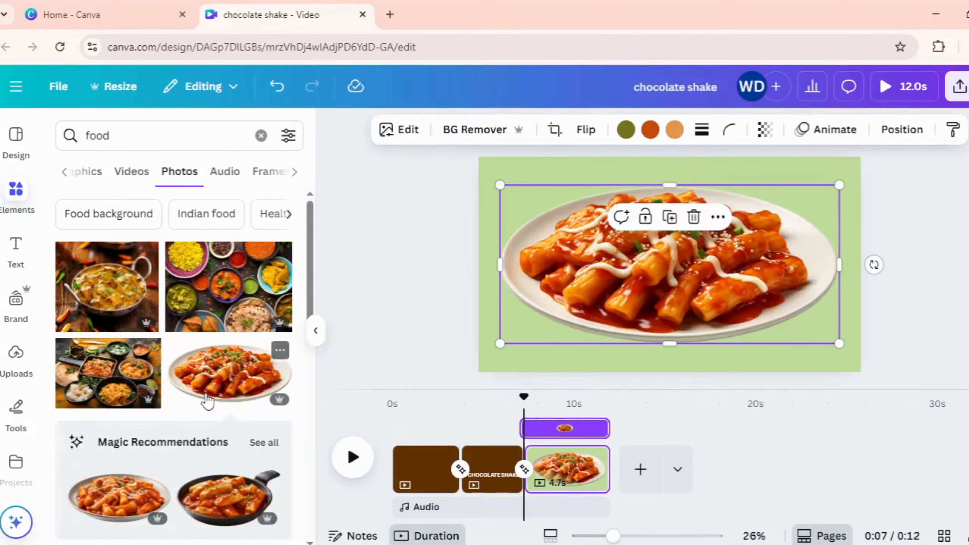
scroll(208, 399, "down", 10)
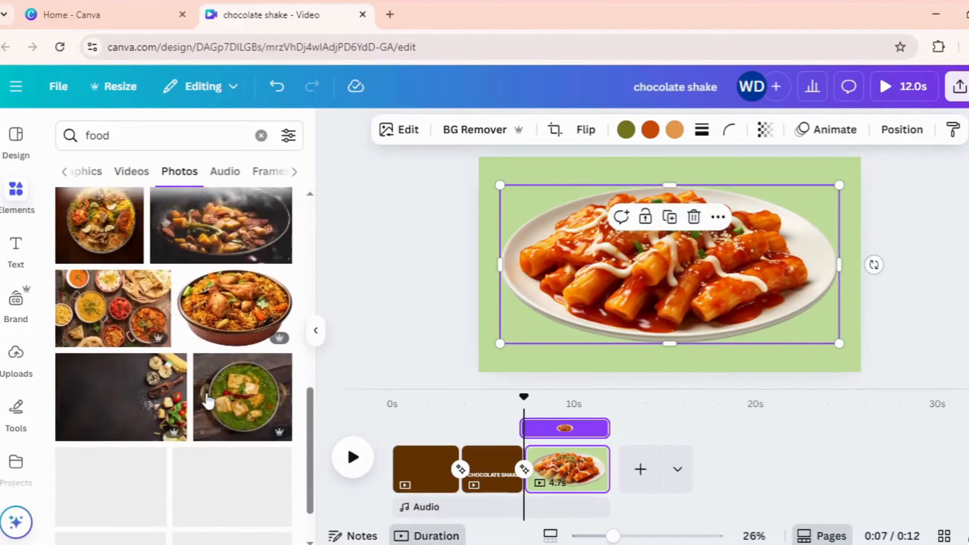
Step: Add the food photos of the brown salad bowl and the round avocado-and-egg salad plate to the green page
scroll(208, 400, "down", 10)
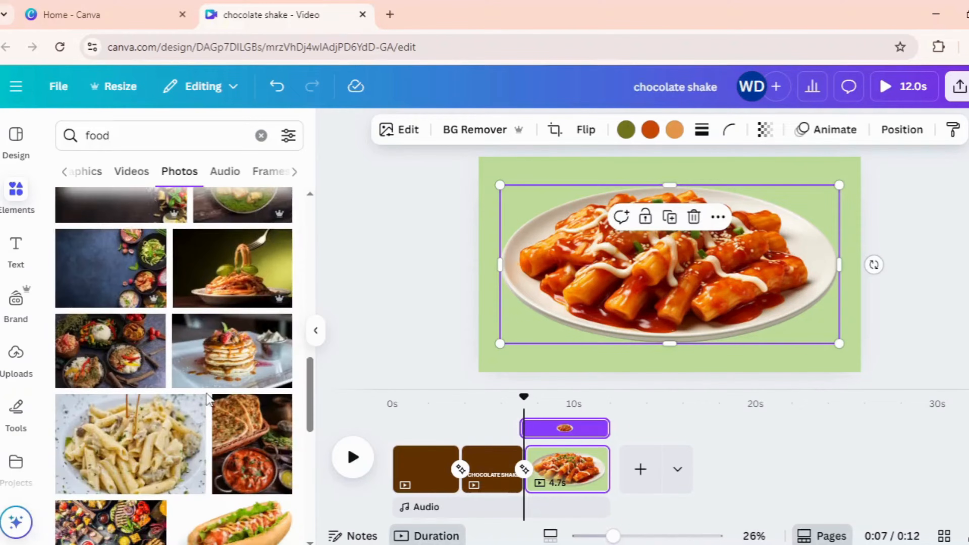
scroll(208, 401, "down", 10)
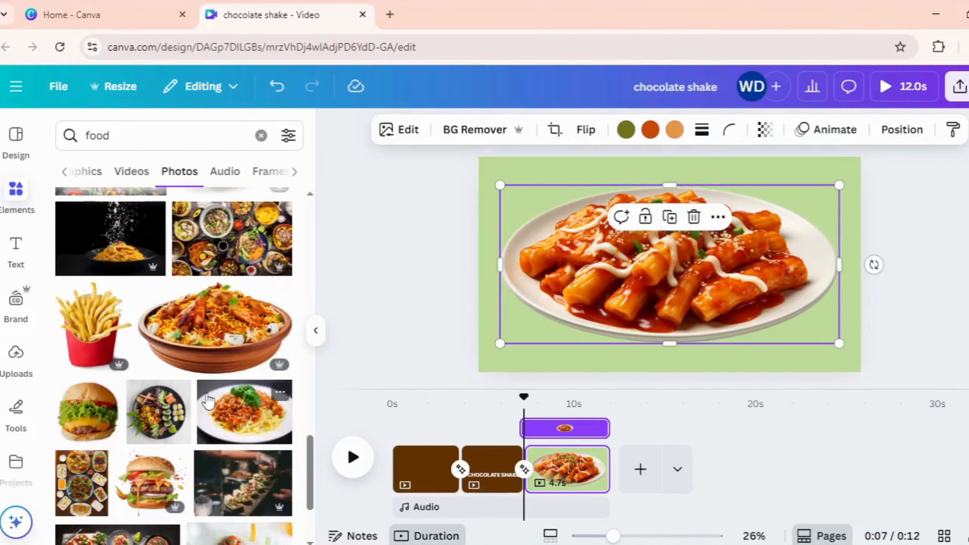
scroll(208, 401, "down", 4)
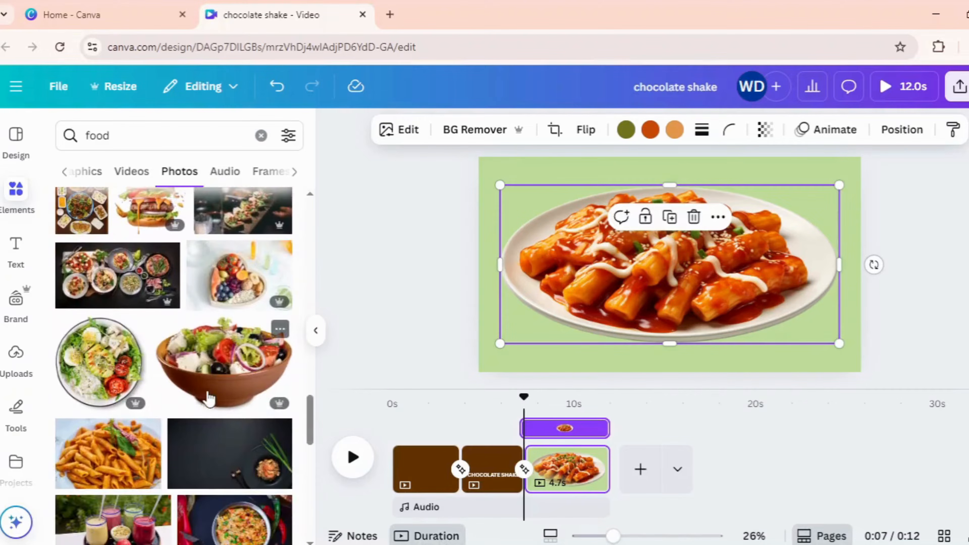
left_click(209, 399)
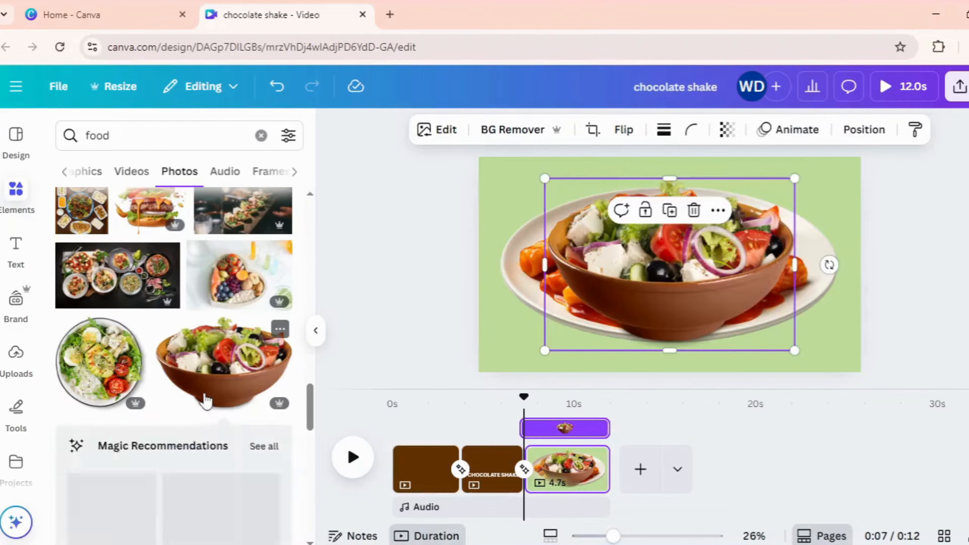
left_click(92, 395)
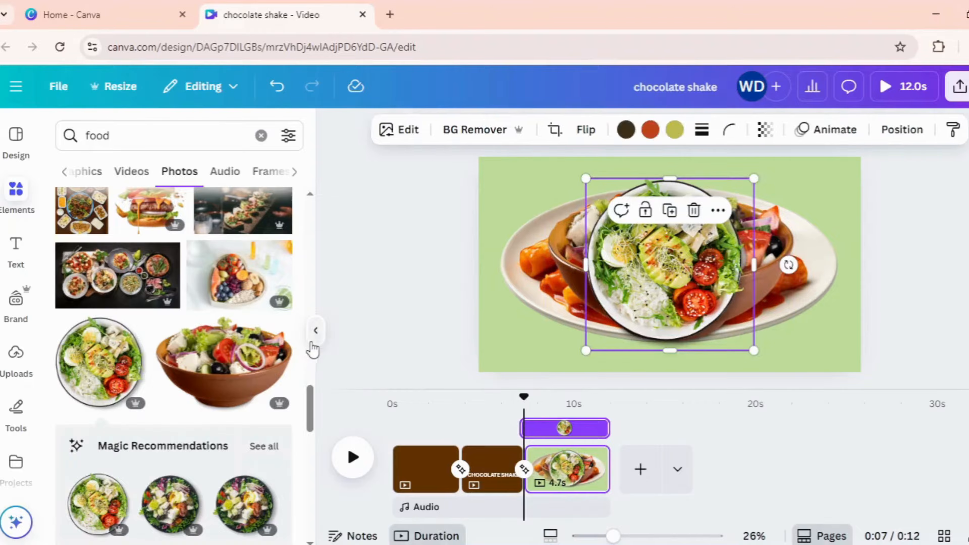
left_click(315, 331)
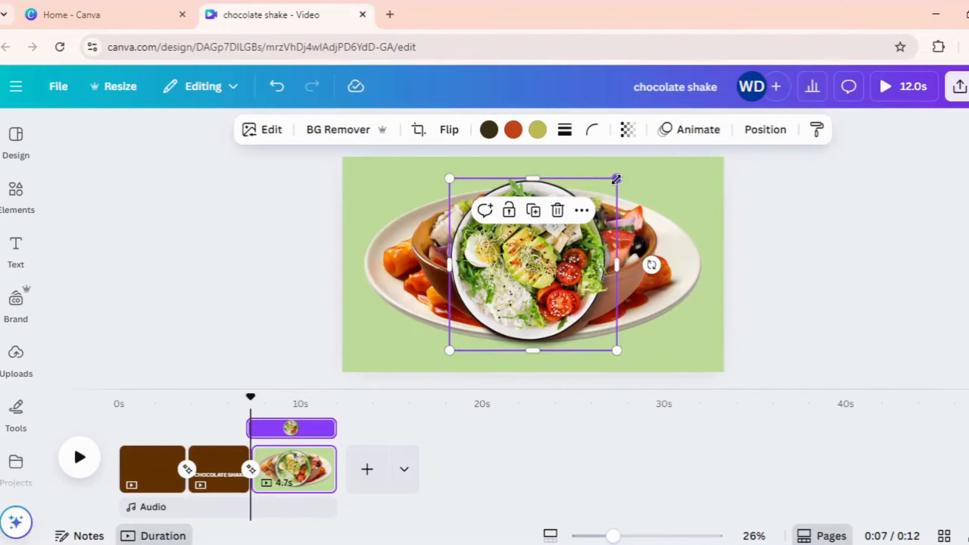
Step: Shrink both salad photos, placing the round plate in the green page's lower-left corner and the brown bowl in its lower-right corner
left_click_drag(616, 179, 538, 259)
left_click_drag(500, 297, 423, 313)
left_click(534, 267)
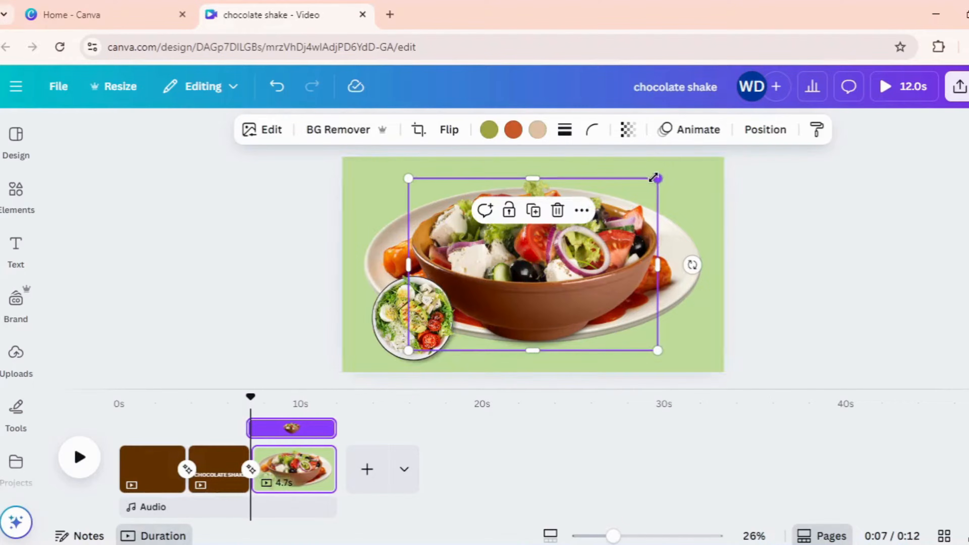
left_click_drag(653, 177, 528, 268)
left_click_drag(500, 301, 675, 317)
Step: Shrink the oval plate of red-sauced food and center it in the upper part of the page, above the two salads
left_click(412, 321)
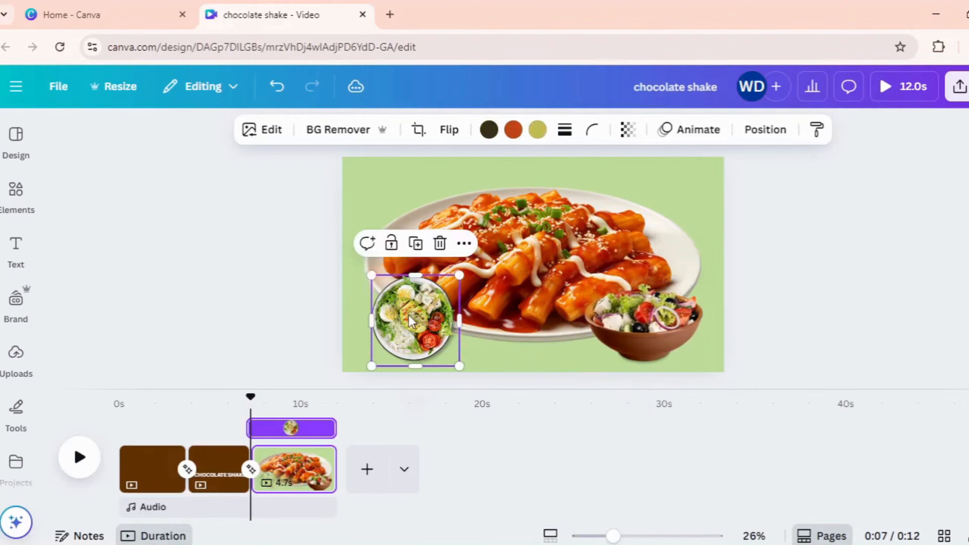
left_click_drag(549, 266, 560, 236)
left_click_drag(713, 316, 643, 283)
left_click_drag(552, 258, 568, 267)
left_click(808, 267)
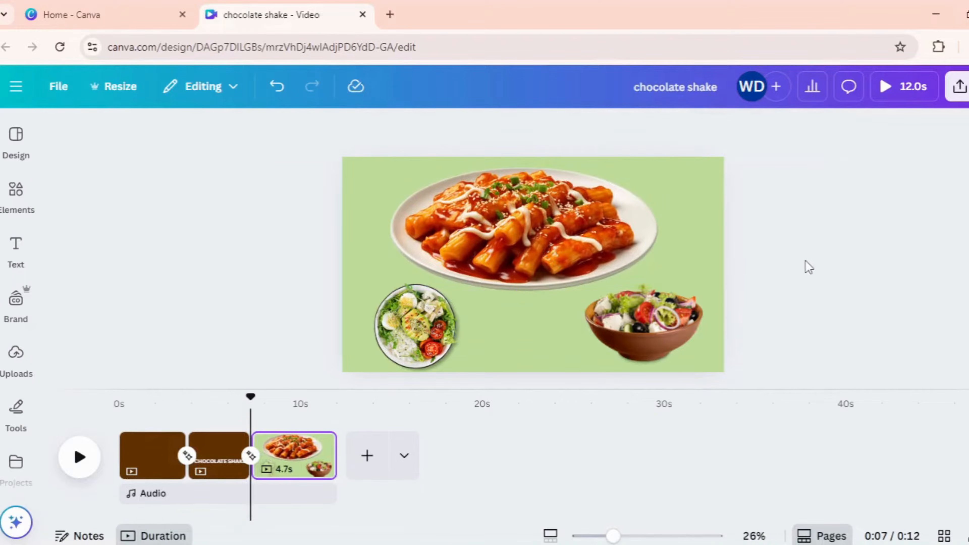
left_click(563, 282)
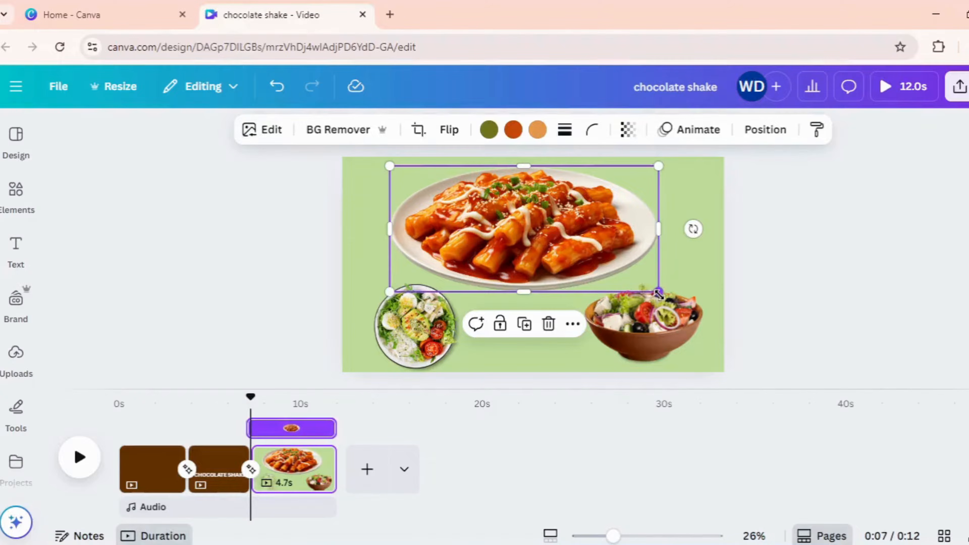
left_click_drag(659, 293, 607, 265)
left_click_drag(527, 235, 561, 241)
Step: Reduce the round salad plate and the salad bowl slightly, and adjust their positions in the page's lower corners
left_click(447, 345)
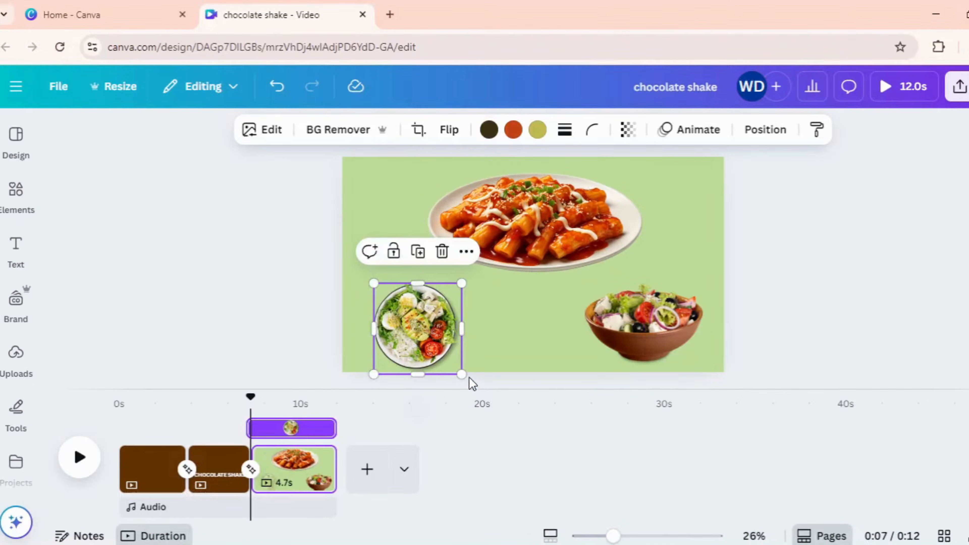
left_click_drag(463, 374, 444, 355)
left_click(626, 336)
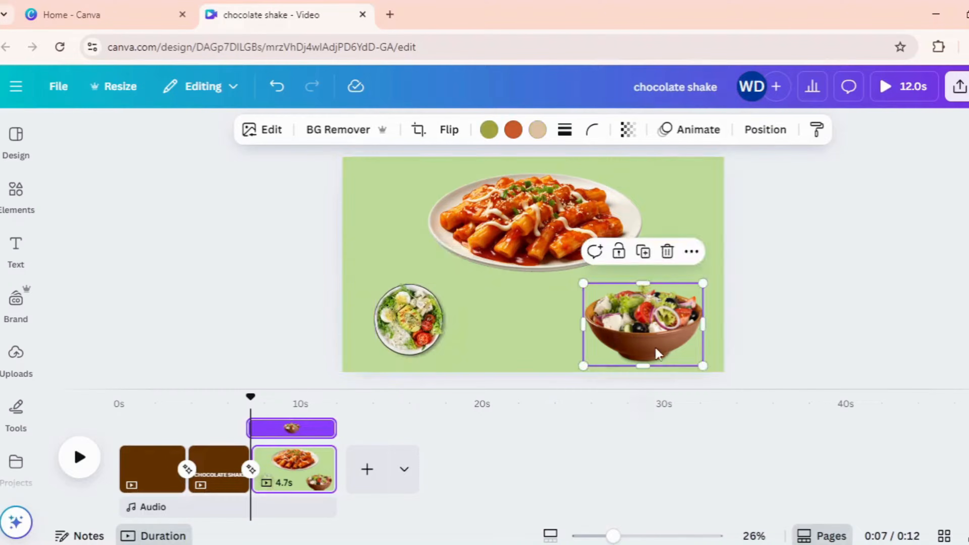
left_click_drag(703, 365, 686, 355)
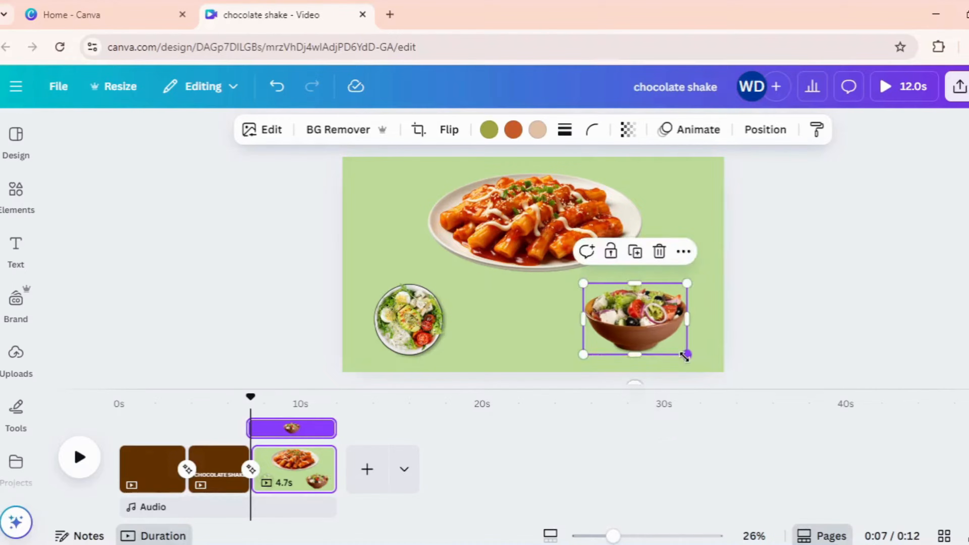
left_click(897, 313)
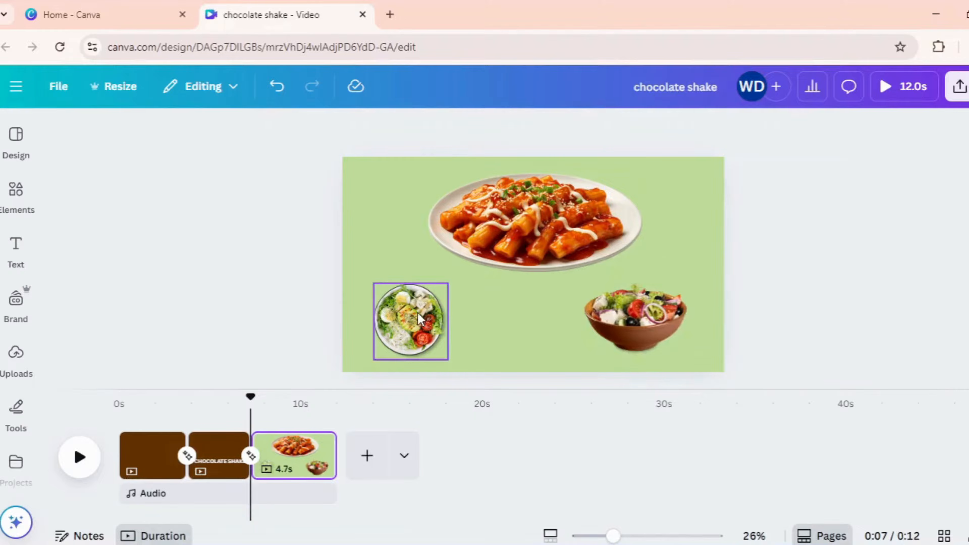
left_click_drag(420, 318, 427, 322)
left_click(665, 345)
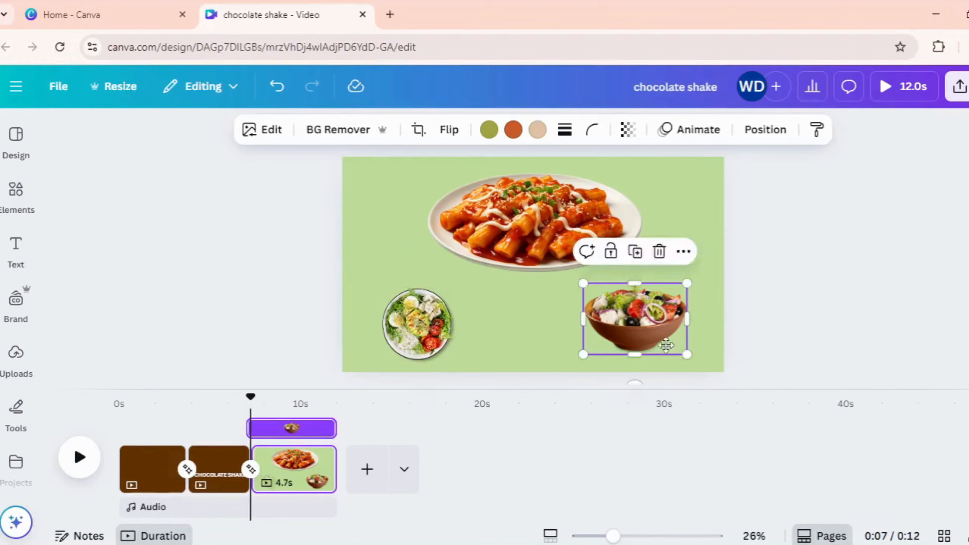
left_click_drag(666, 346, 683, 350)
left_click(738, 287)
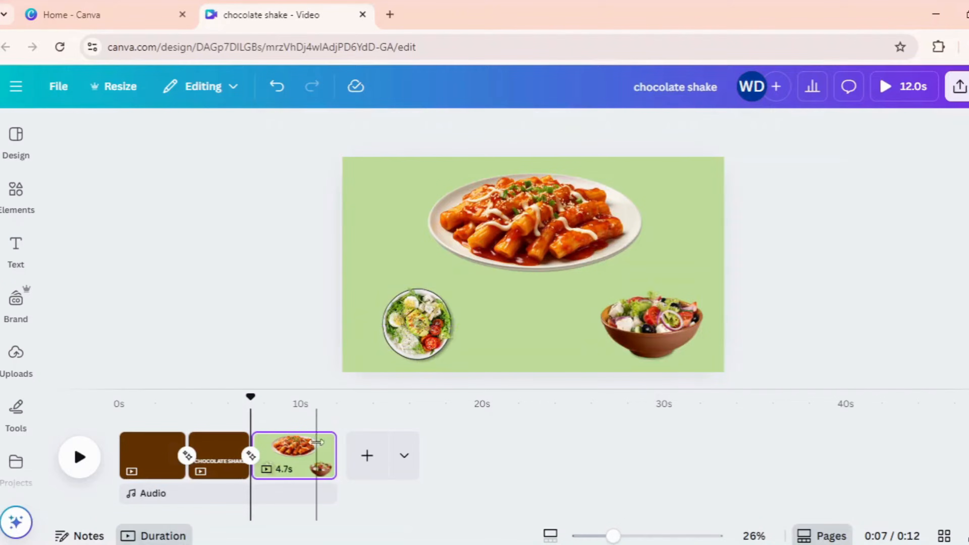
Step: Duplicate the third page and go to the copy
left_click(317, 444)
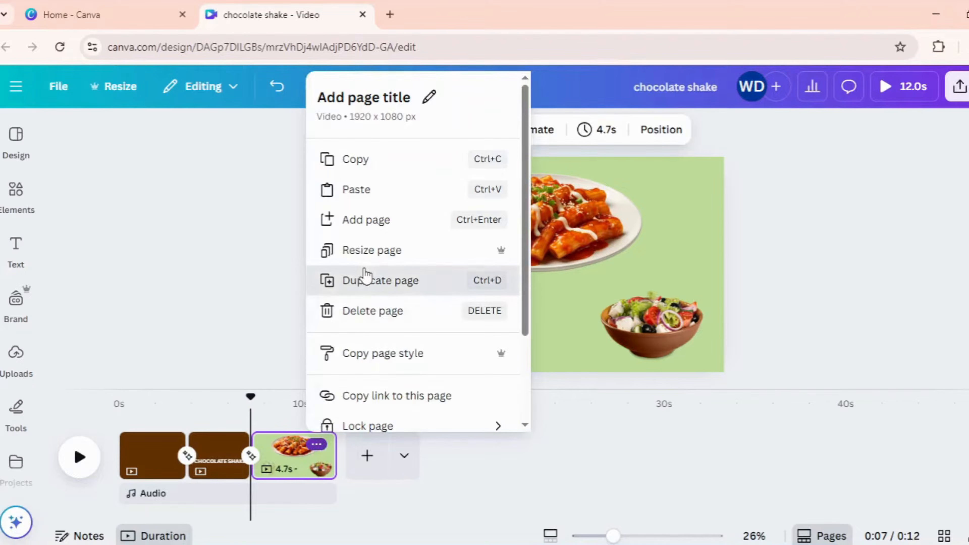
left_click(366, 279)
left_click(386, 455)
Step: On the fourth page, shrink the red-sauced plate into the lower-left corner, and move the salad bowl to the upper center and the round salad to the lower right
left_click(428, 355)
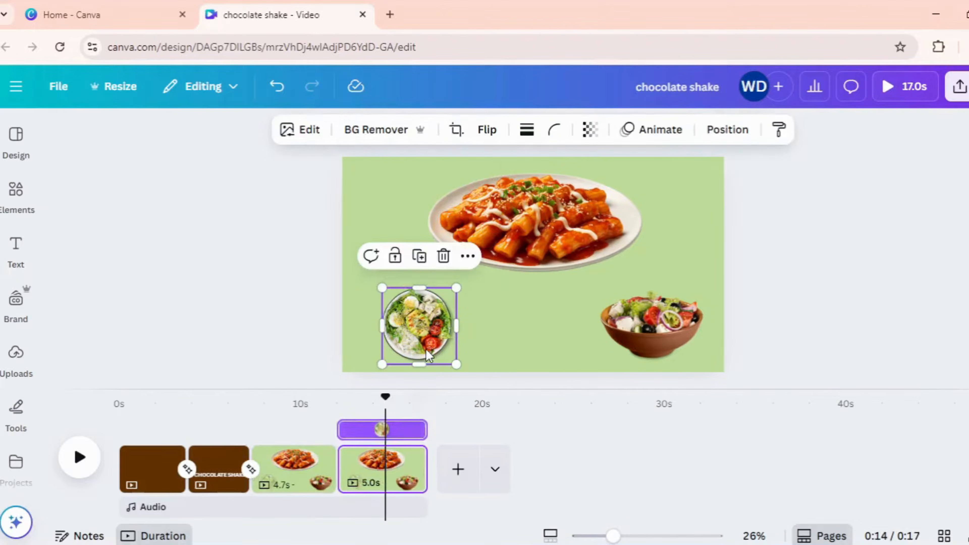
left_click(586, 260)
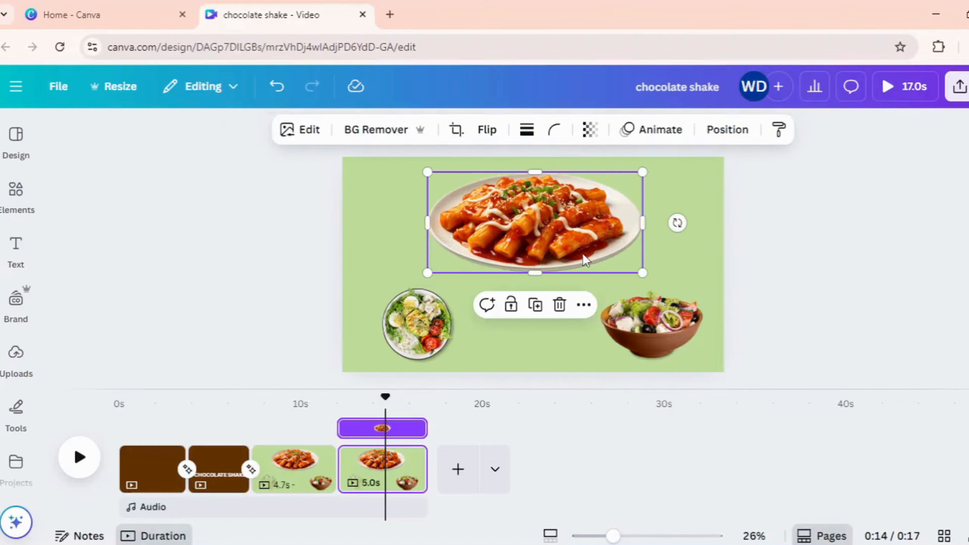
left_click_drag(642, 271, 530, 251)
left_click_drag(495, 199, 442, 238)
left_click_drag(649, 336, 552, 220)
left_click_drag(439, 334, 672, 342)
left_click_drag(454, 252, 444, 349)
Step: Enlarge the salad bowl on the fourth page so it dominates the upper center
left_click(566, 238)
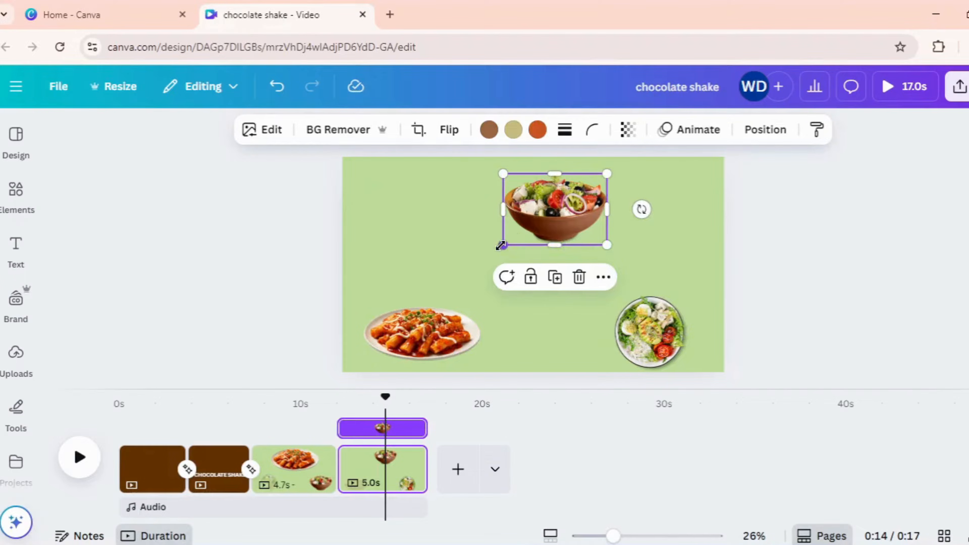
left_click_drag(501, 245, 495, 274)
left_click(836, 292)
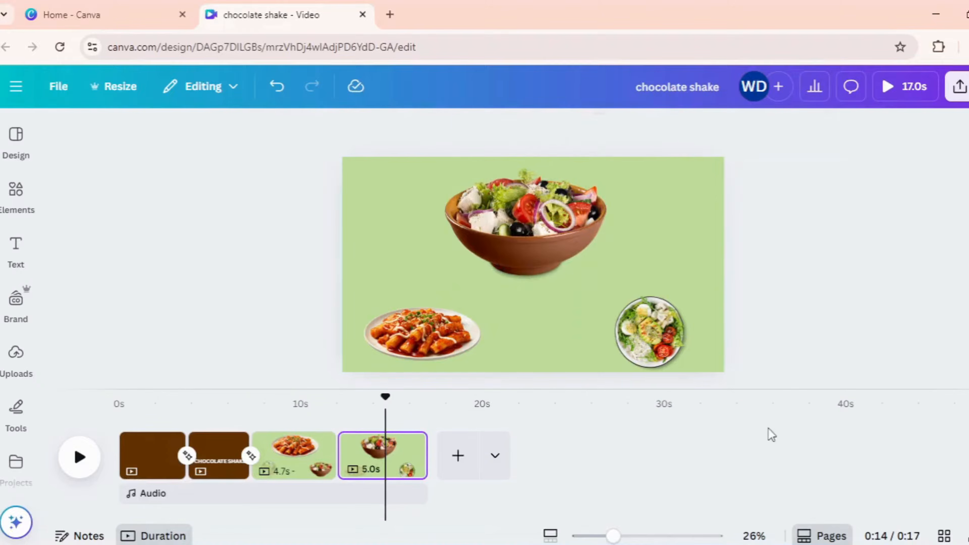
Step: Duplicate the fourth page and go to the new fifth page
left_click(407, 444)
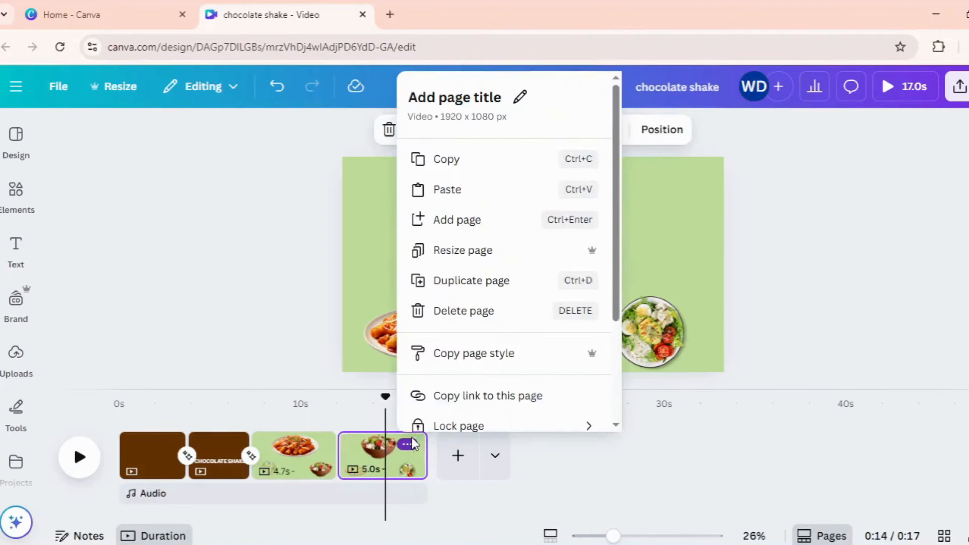
left_click(472, 278)
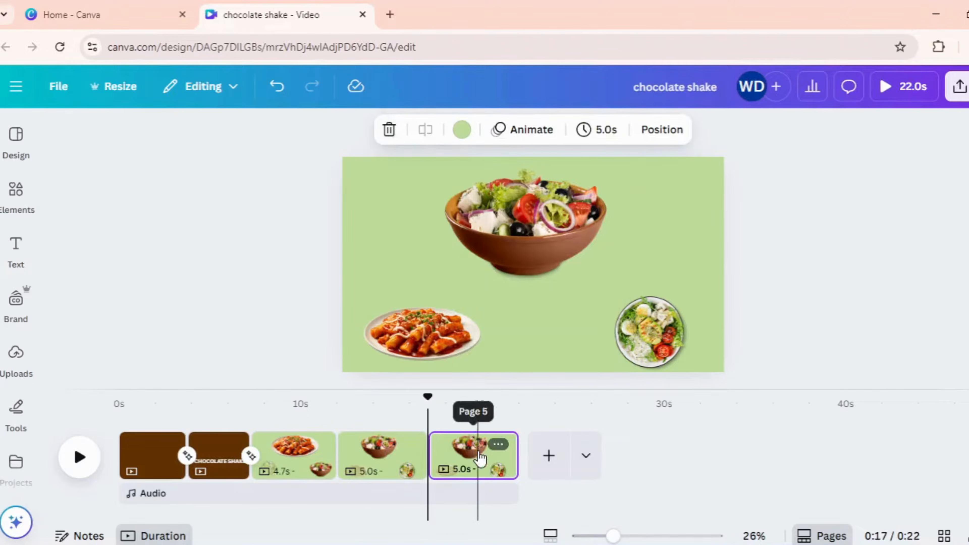
left_click(480, 457)
Step: On the fifth page, shrink the salad bowl and move it above the red-sauced plate, and enlarge the round salad plate at the upper center
left_click(662, 349)
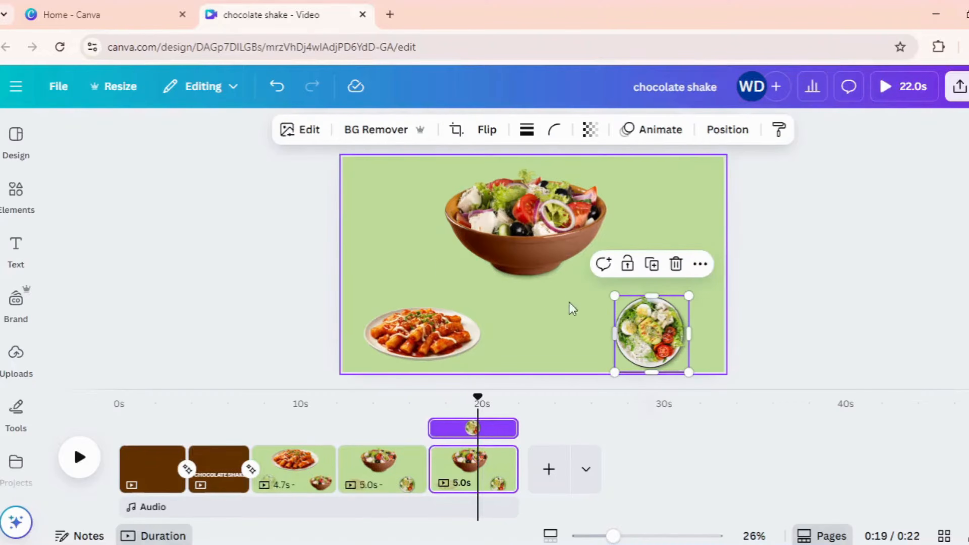
left_click(593, 276)
left_click_drag(613, 285, 516, 251)
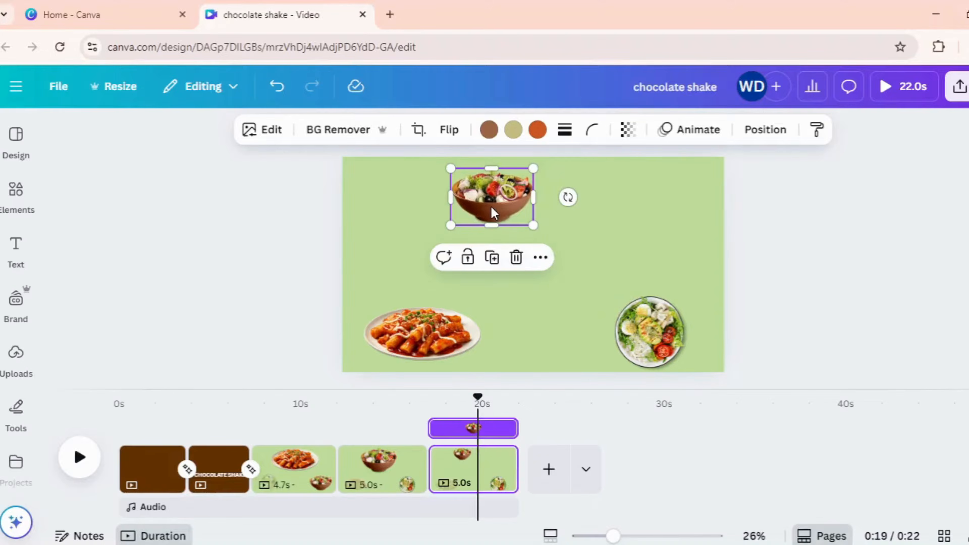
left_click_drag(491, 207, 427, 265)
left_click(666, 353)
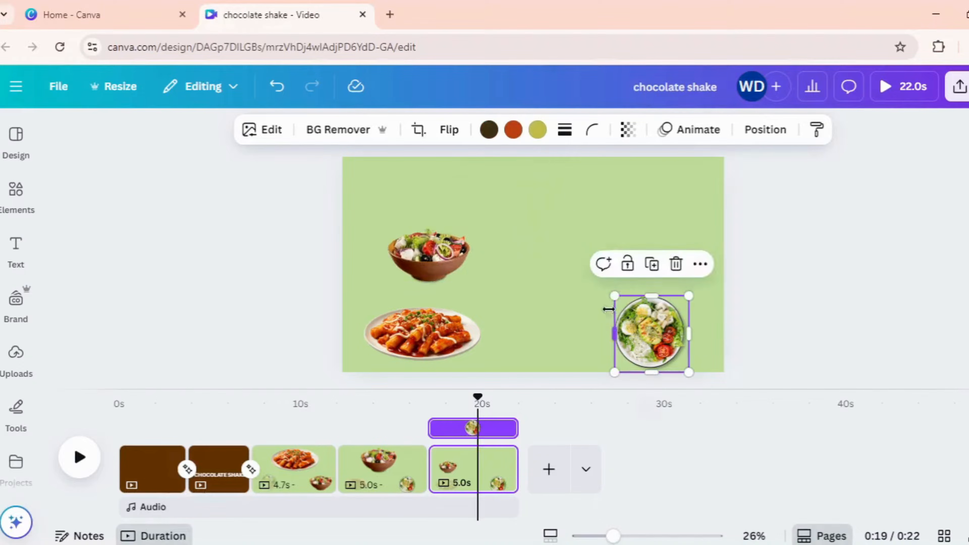
left_click_drag(614, 297, 562, 232)
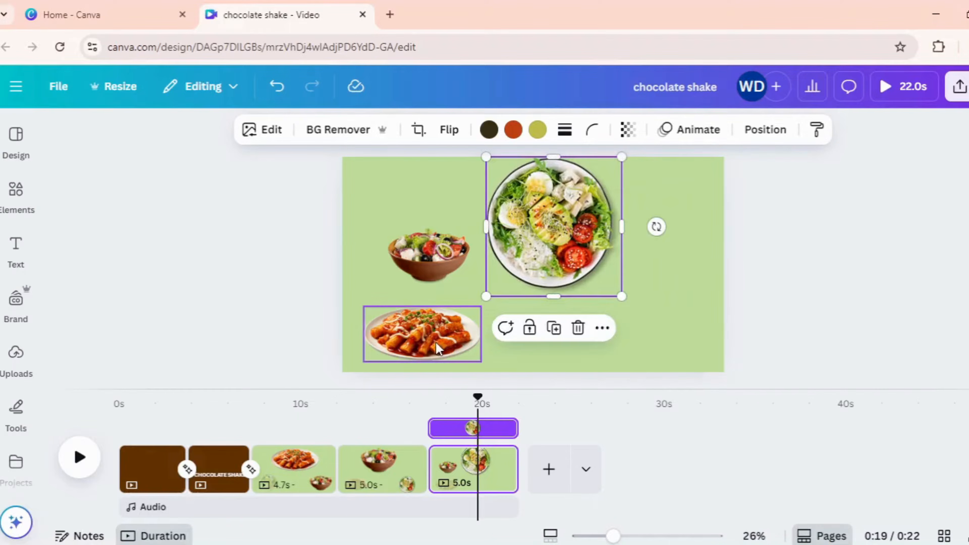
Step: Move the red-sauced plate to the lower right and the salad bowl to the lower left, and shift the large round salad closer to center
left_click_drag(459, 342, 654, 346)
left_click(434, 282)
left_click_drag(435, 282, 438, 352)
left_click(544, 292)
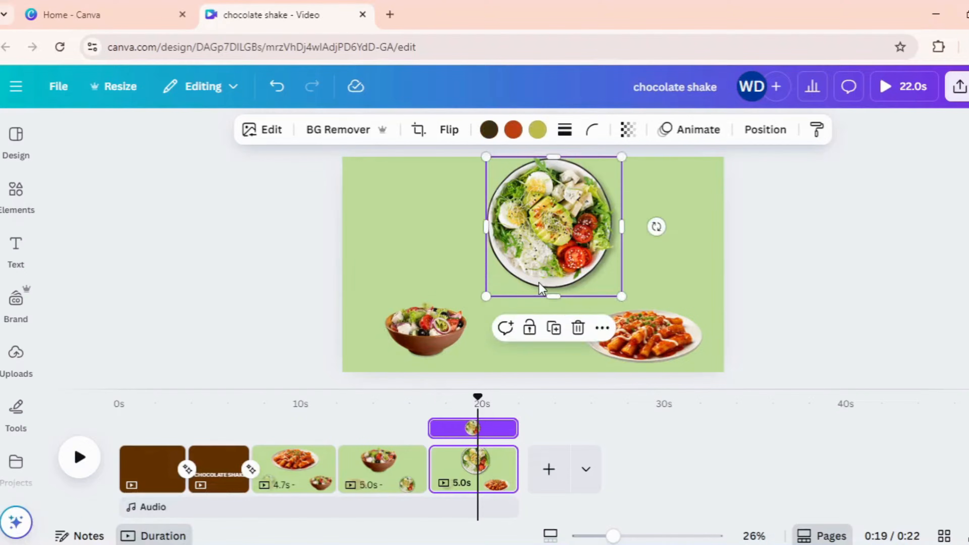
left_click_drag(544, 292, 532, 283)
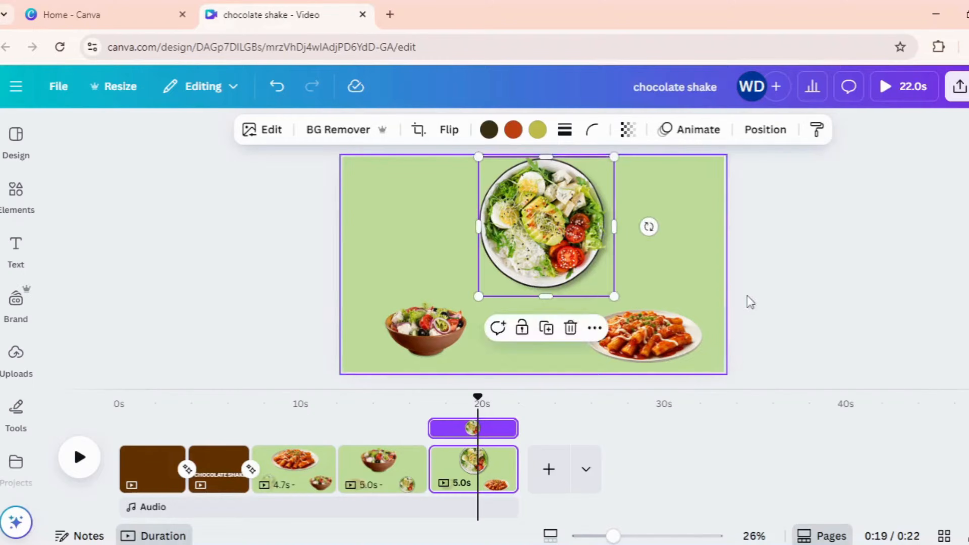
left_click(805, 306)
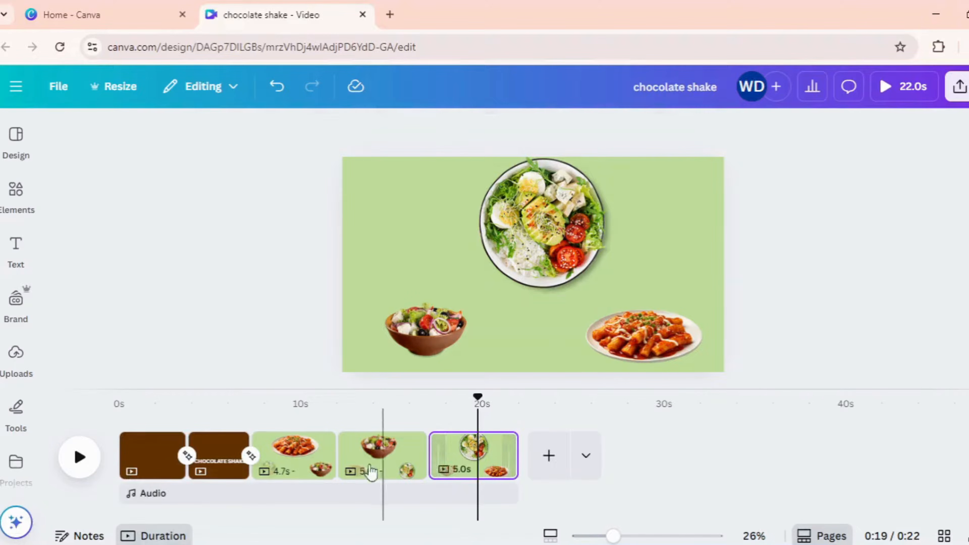
Step: Add a Match & Move transition with a 2.5-second duration after the third page and apply it between all pages
left_click(336, 468)
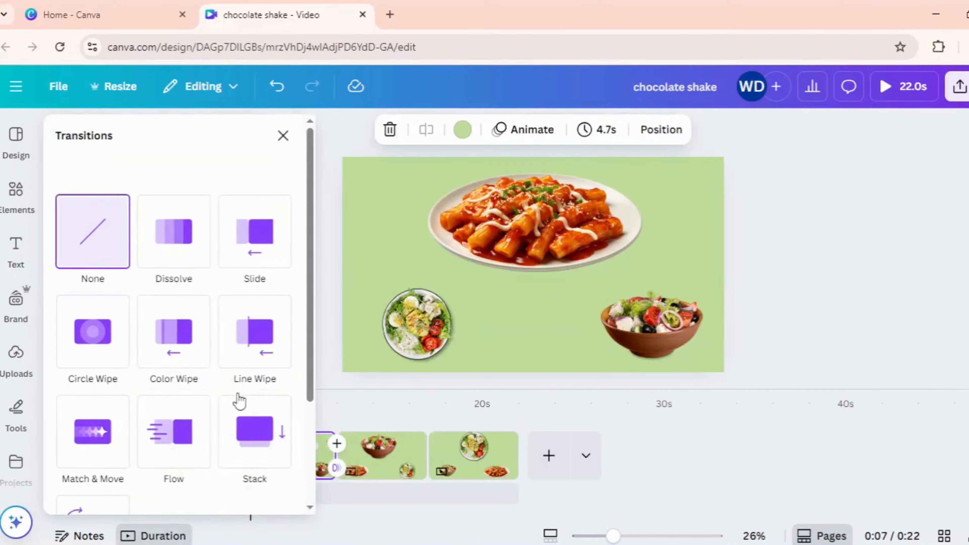
left_click(91, 443)
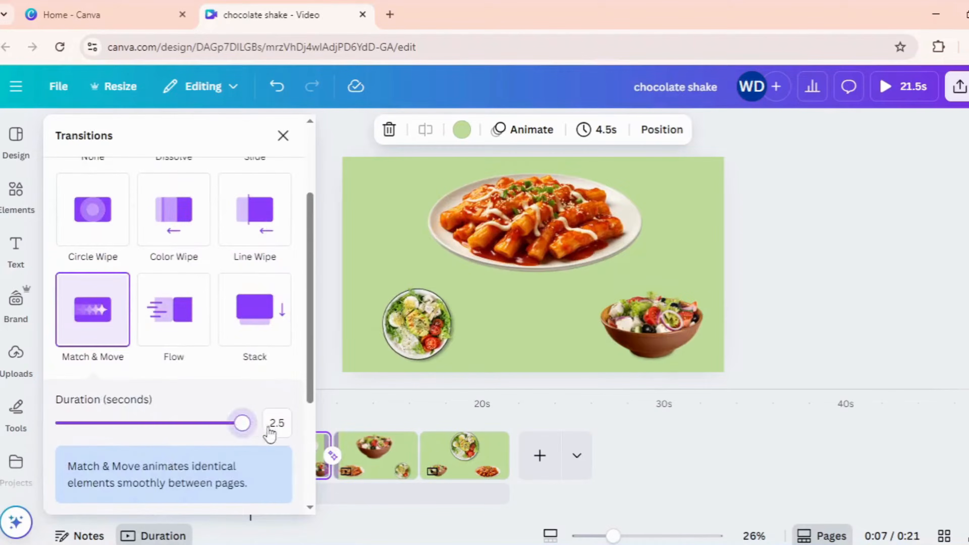
scroll(238, 451, "down", 5)
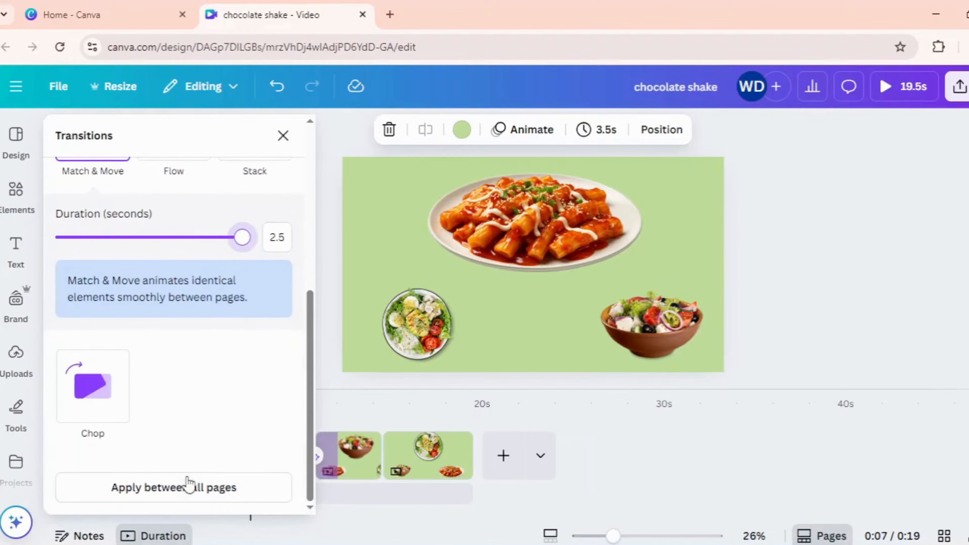
left_click(188, 487)
left_click(762, 346)
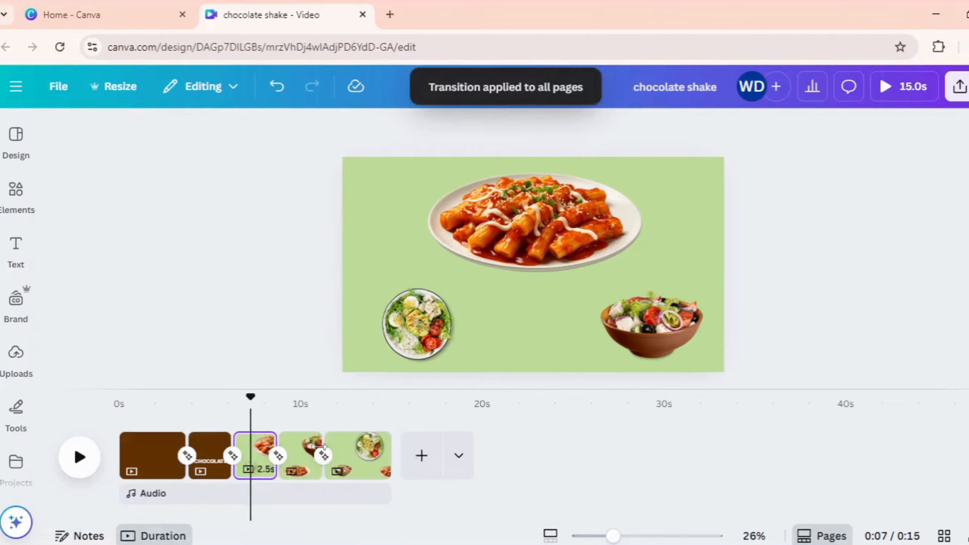
Step: Preview the video from the third page to the end to check the transitions
left_click(258, 454)
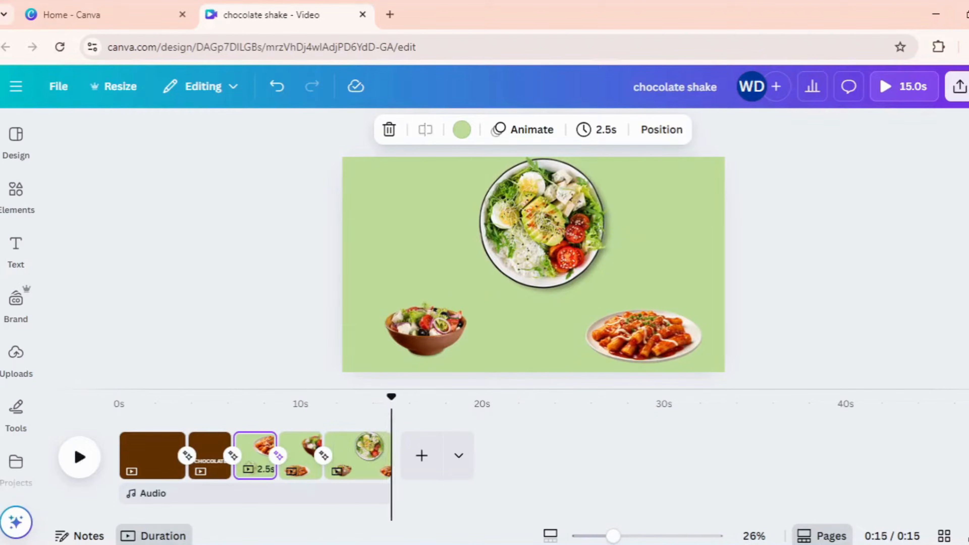
Step: Add a blank page after the fifth page
left_click(358, 456)
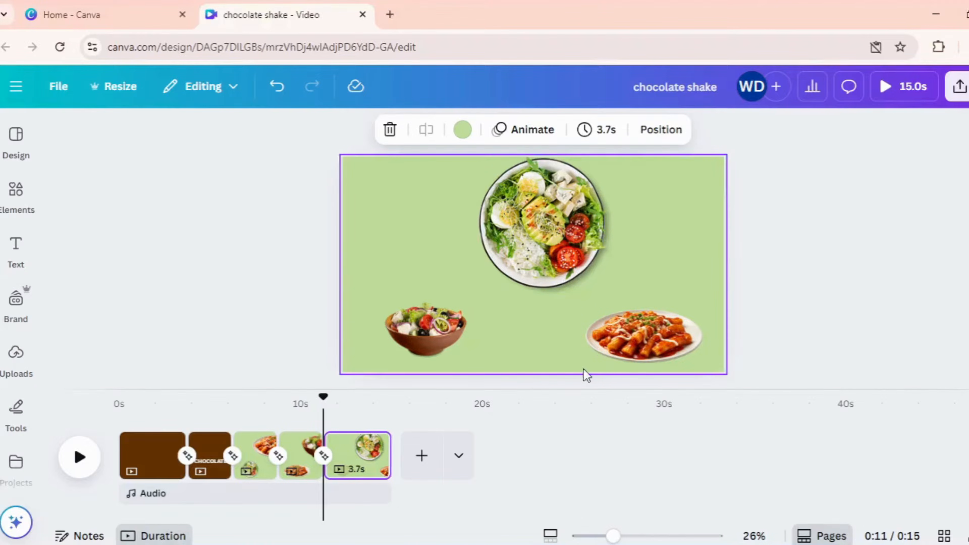
left_click(422, 455)
left_click(494, 361)
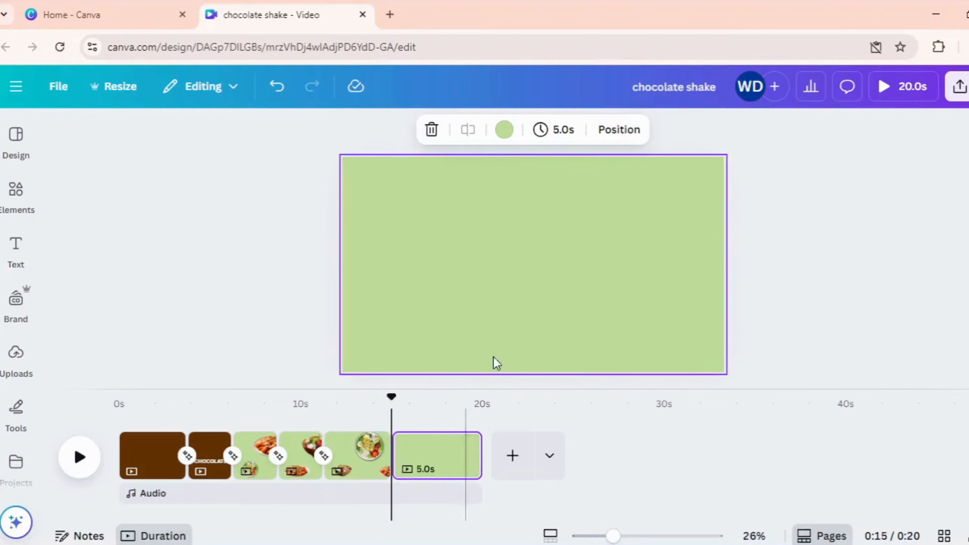
Step: Set the new sixth page's background to the solid yellow #FDFD54
left_click(468, 130)
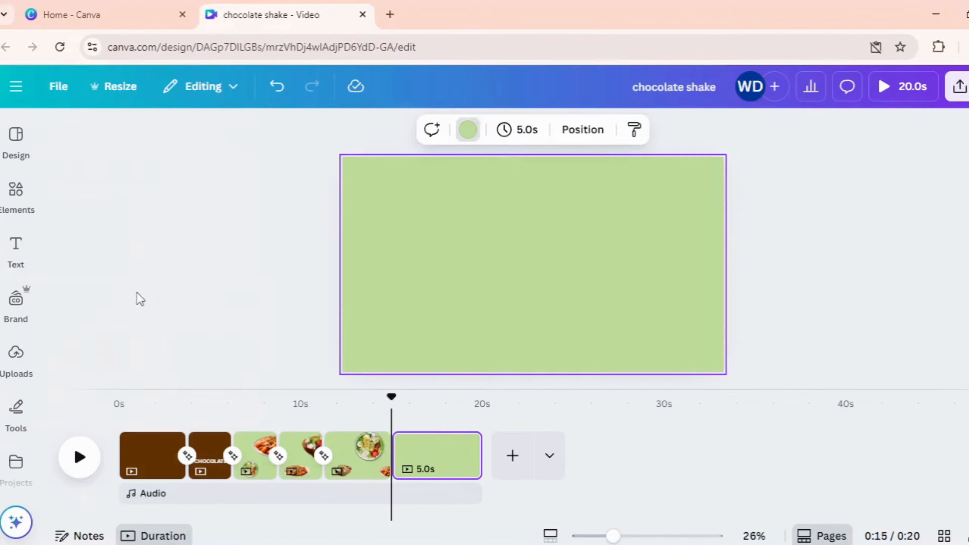
left_click(114, 355)
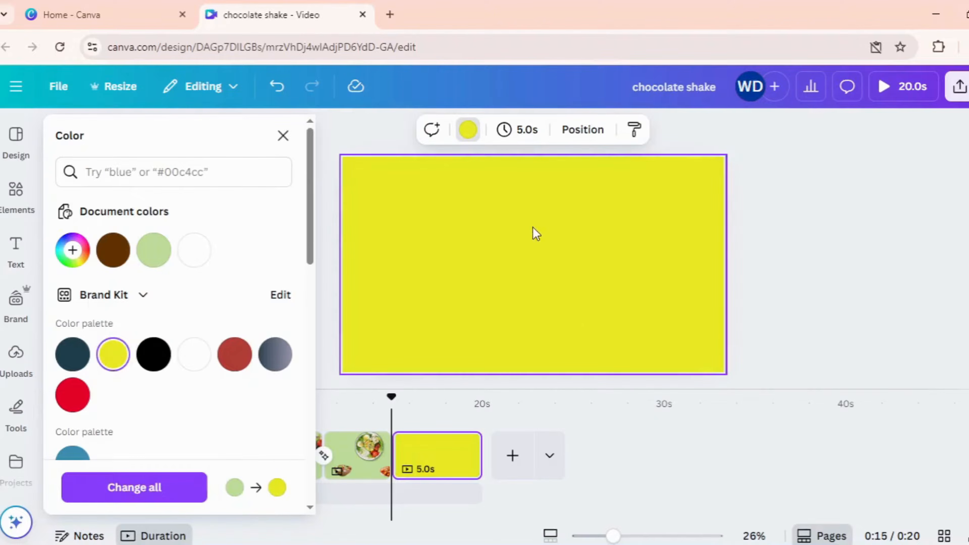
left_click(72, 250)
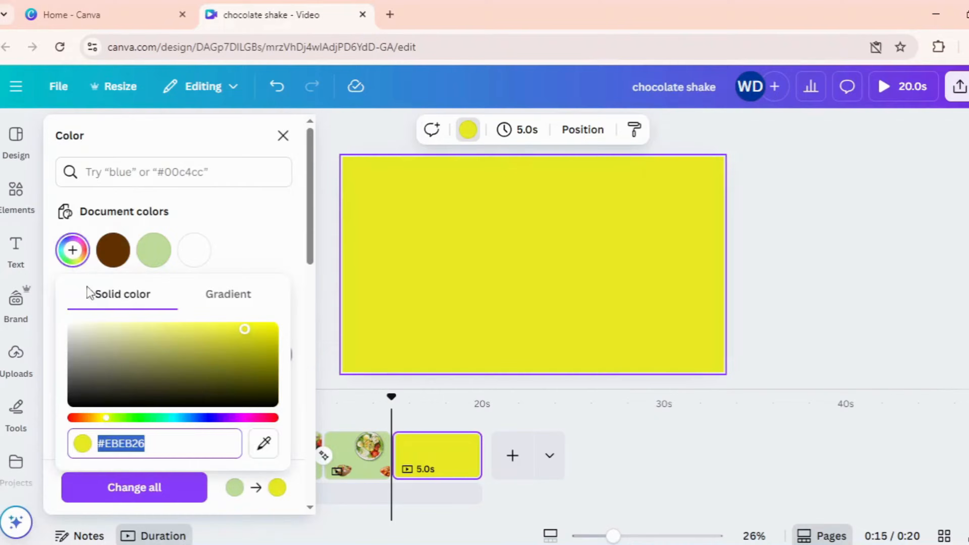
left_click(228, 332)
left_click_drag(217, 329, 209, 327)
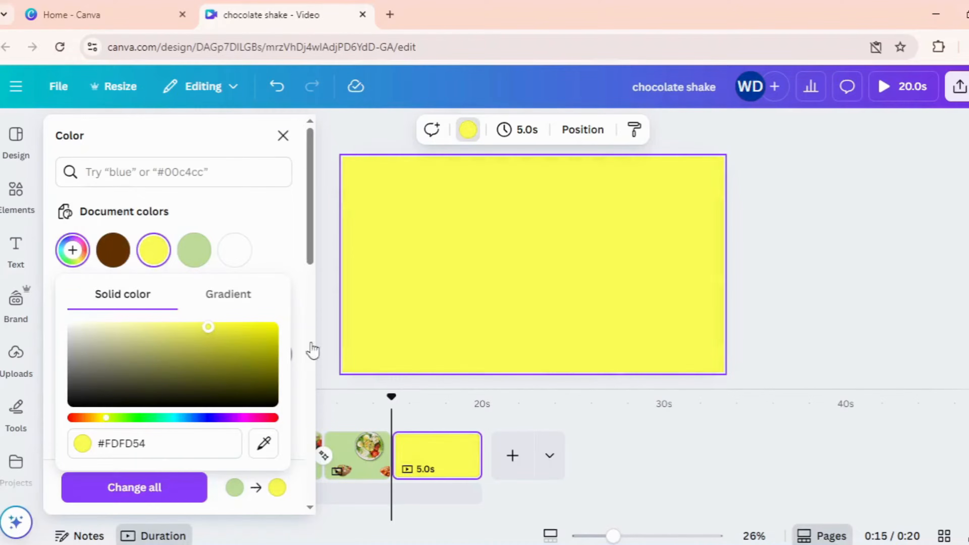
left_click(783, 260)
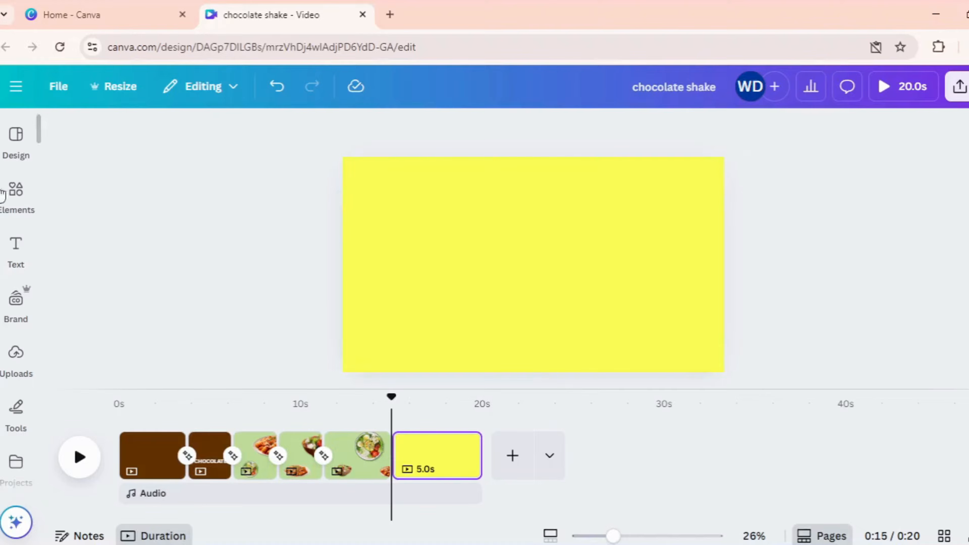
Step: Search the elements for "SHAPE" and add a circle at the center of the yellow page
left_click(5, 204)
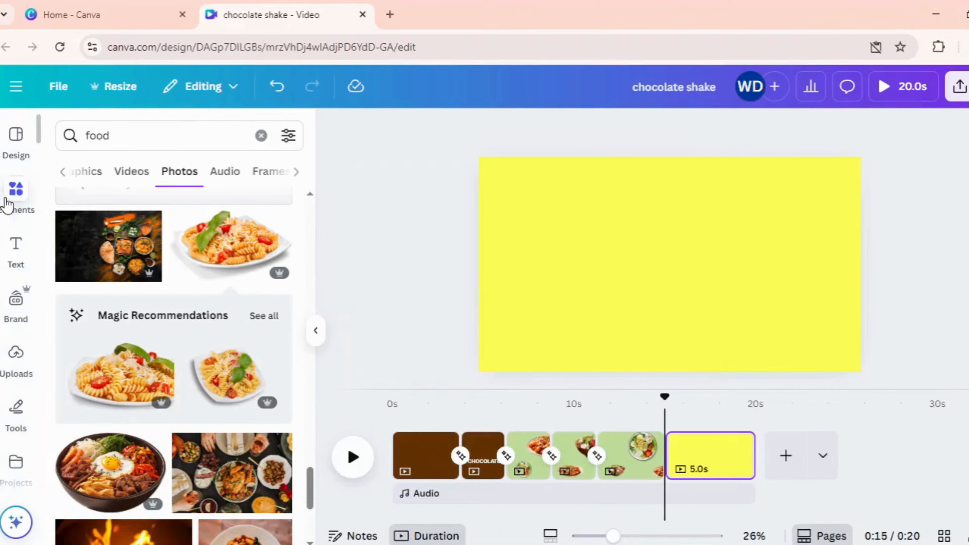
left_click(122, 137)
key("BackSpace")
type("sh")
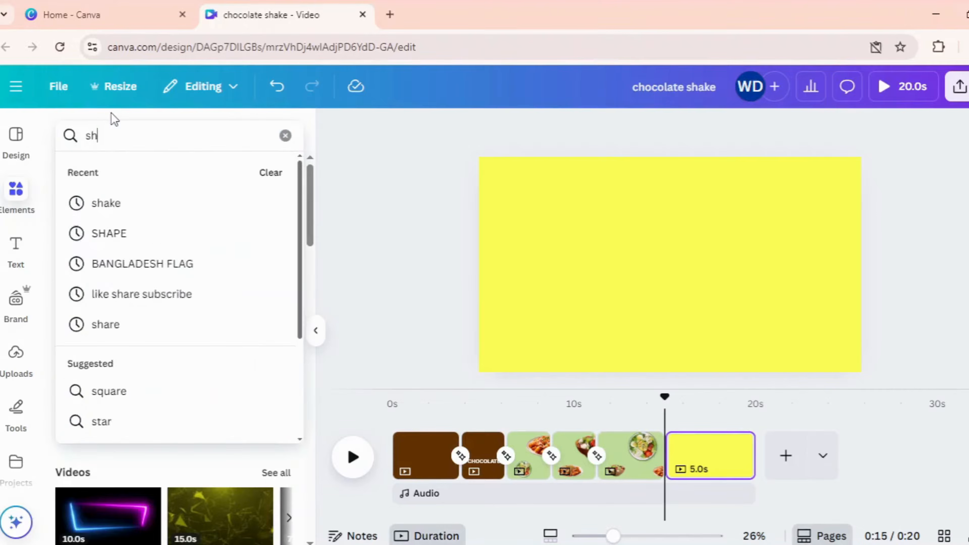
type("a")
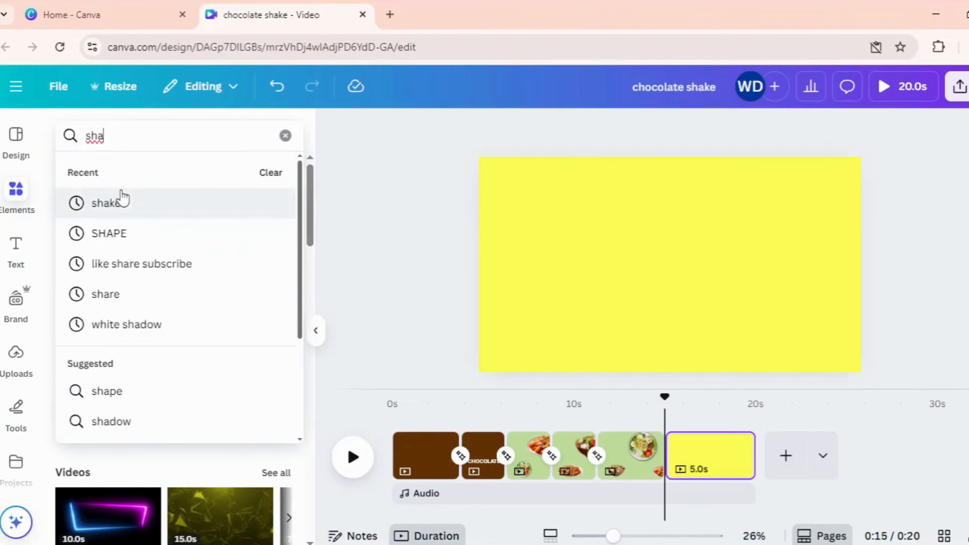
left_click(122, 234)
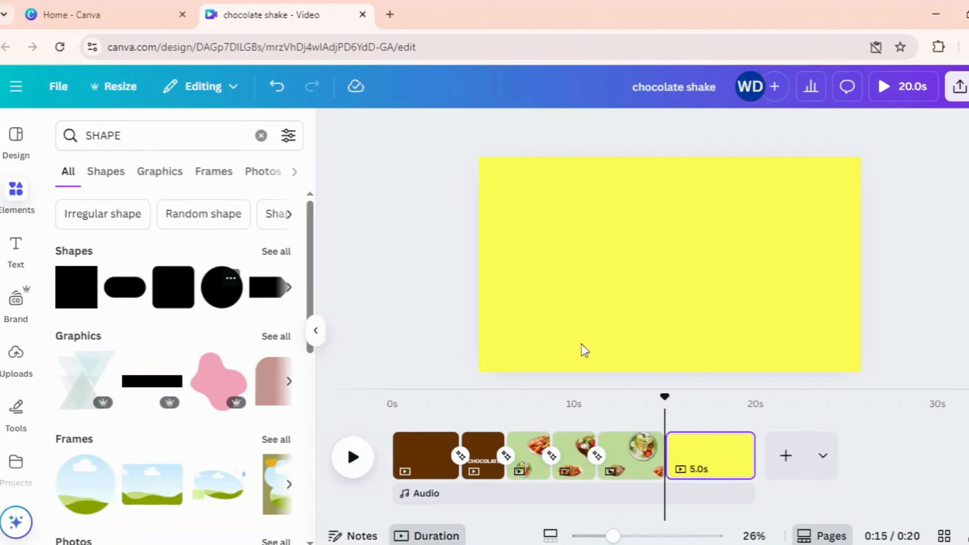
left_click_drag(712, 305, 675, 279)
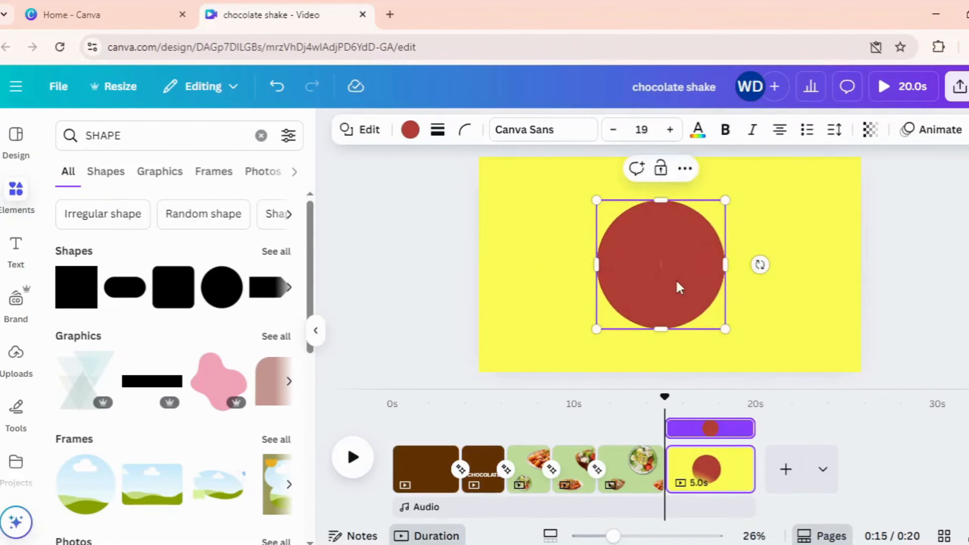
left_click(958, 283)
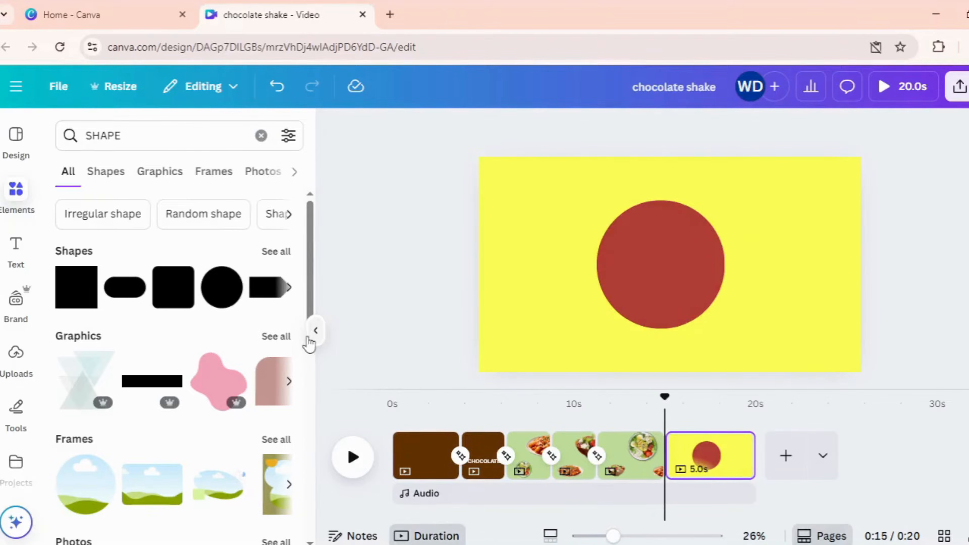
left_click(315, 331)
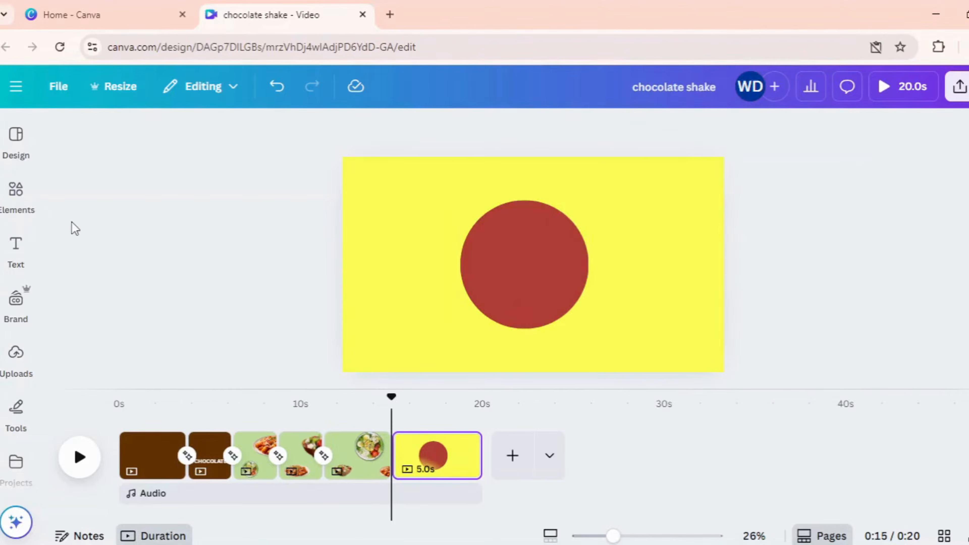
Step: Add a heading reading "delicious" to the yellow page, in uppercase and in the Anton font
left_click(14, 263)
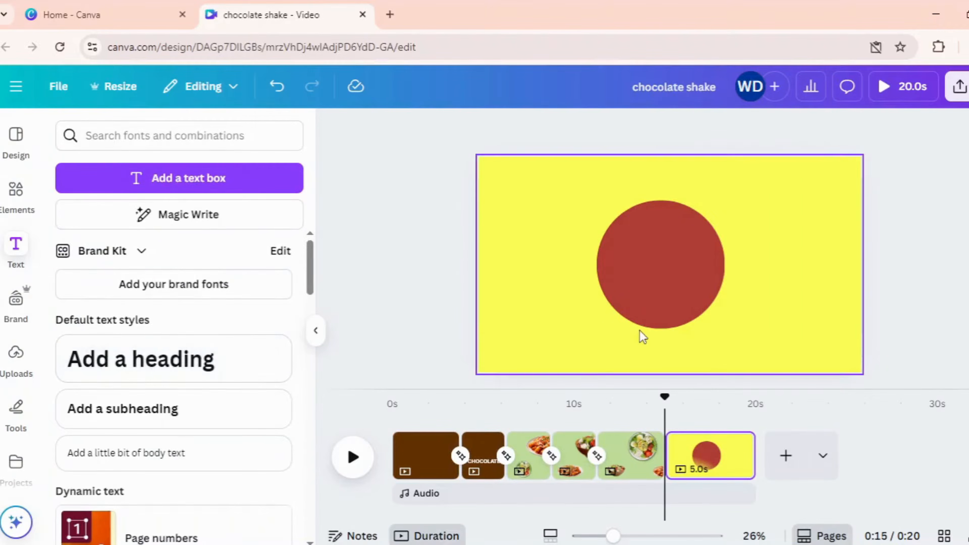
left_click(233, 368)
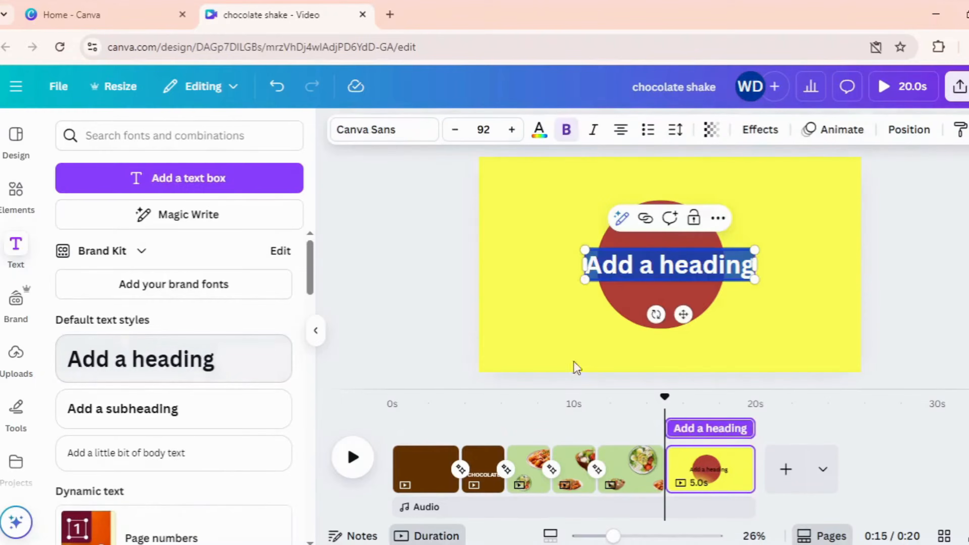
type("de")
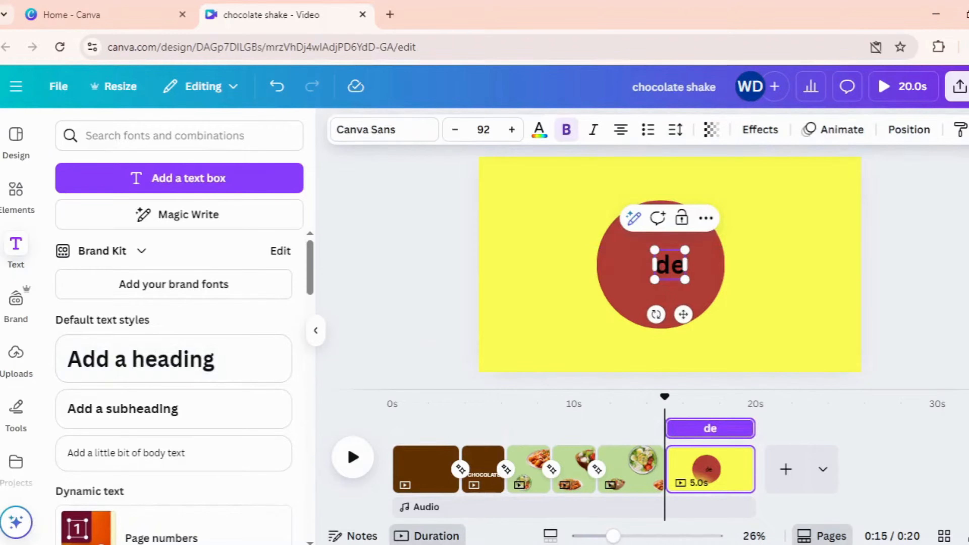
type("licious")
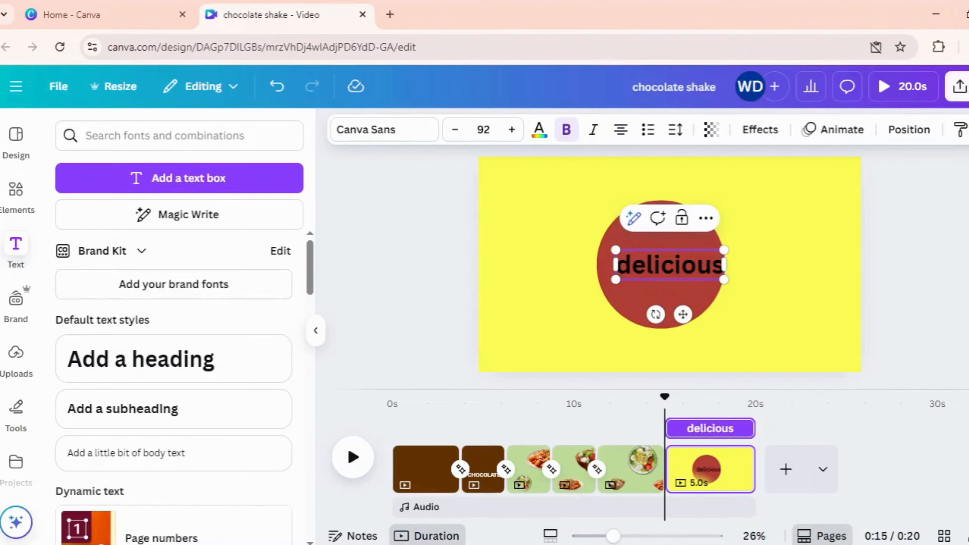
left_click(963, 164)
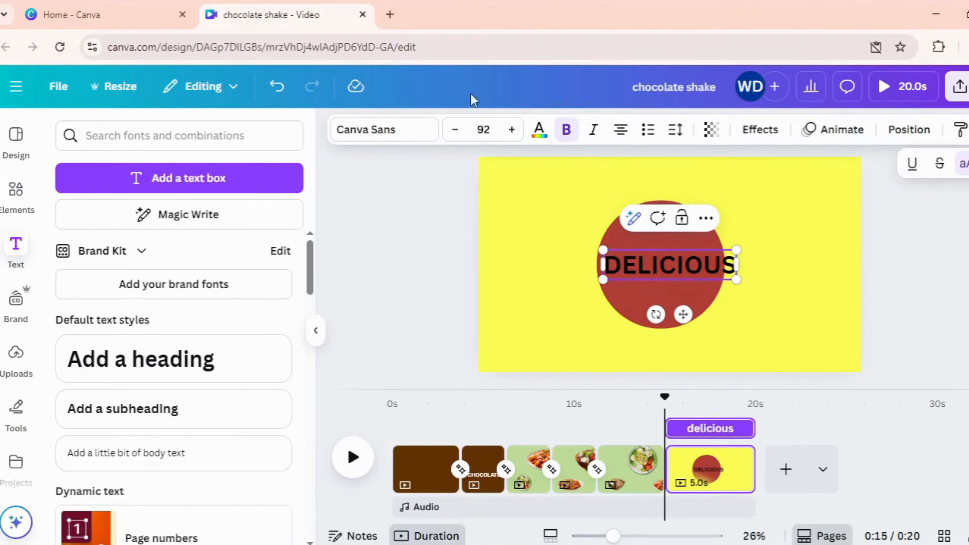
left_click(363, 134)
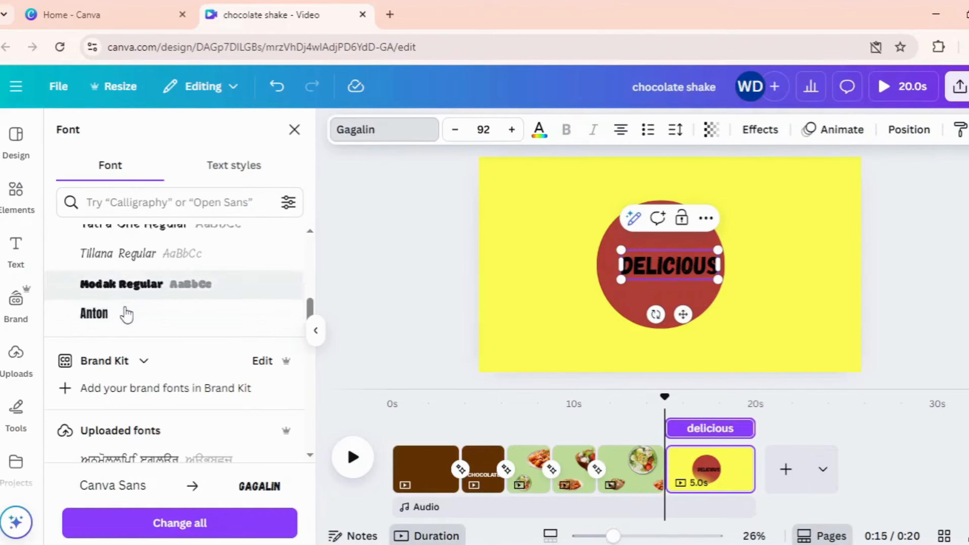
left_click(124, 319)
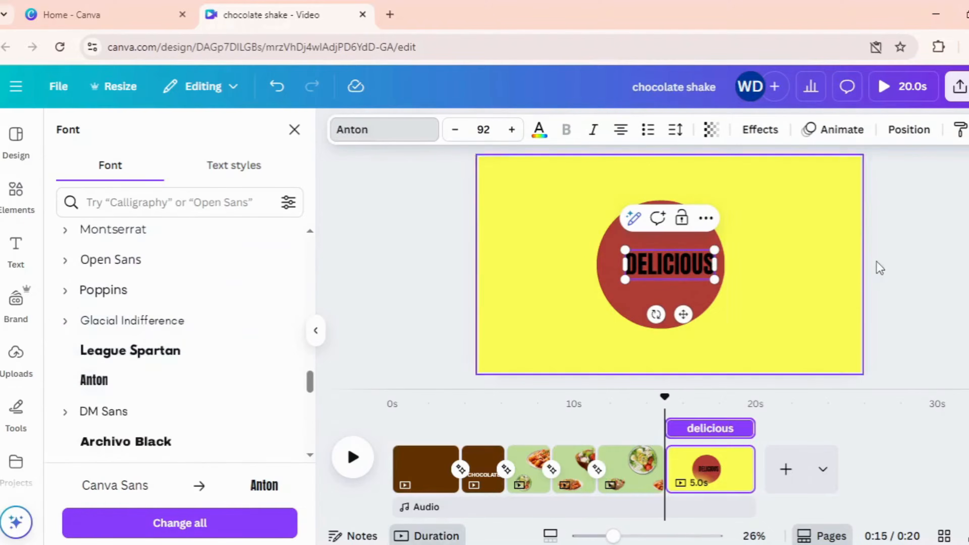
left_click(931, 258)
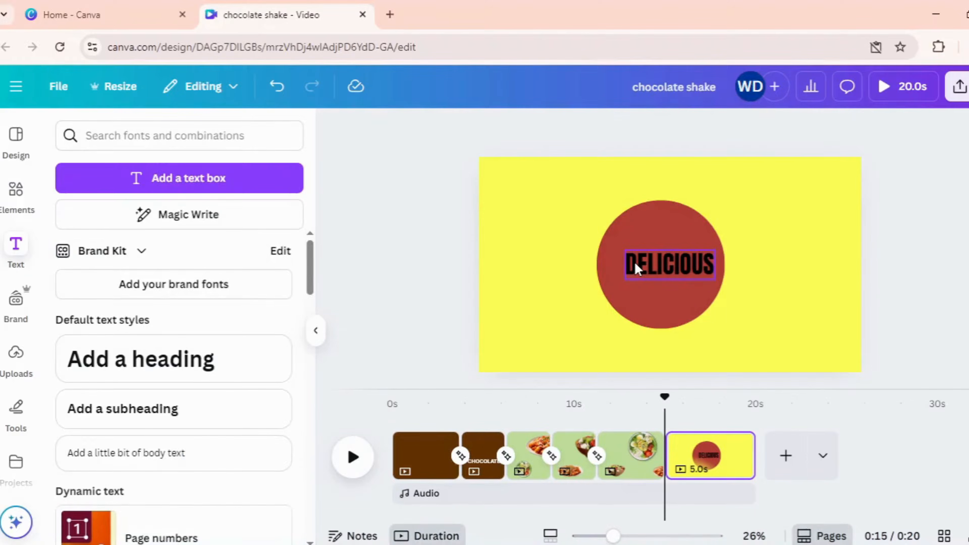
Step: Move the DELICIOUS heading to the circle's upper edge and apply the Curve shape effect with a curve of 76
left_click_drag(636, 267, 637, 217)
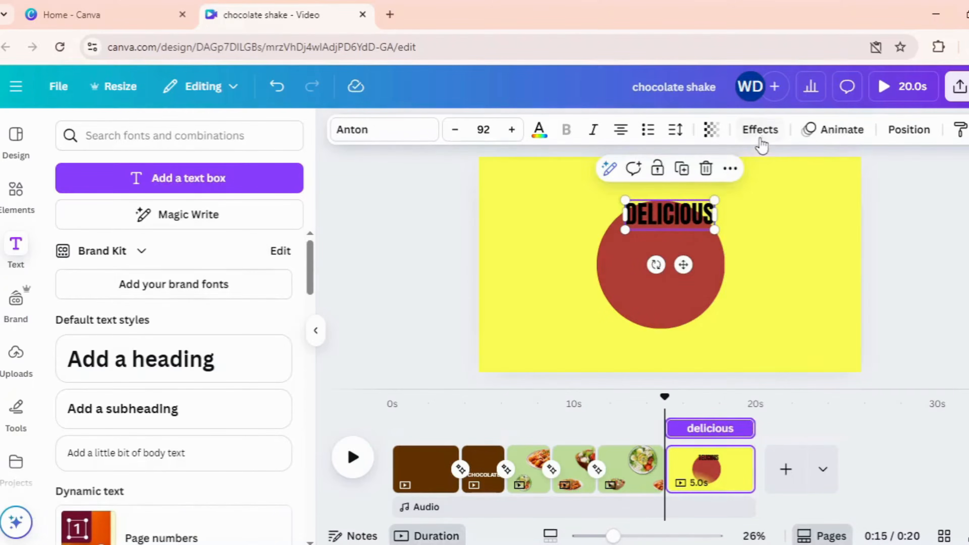
left_click(759, 130)
scroll(232, 422, "down", 5)
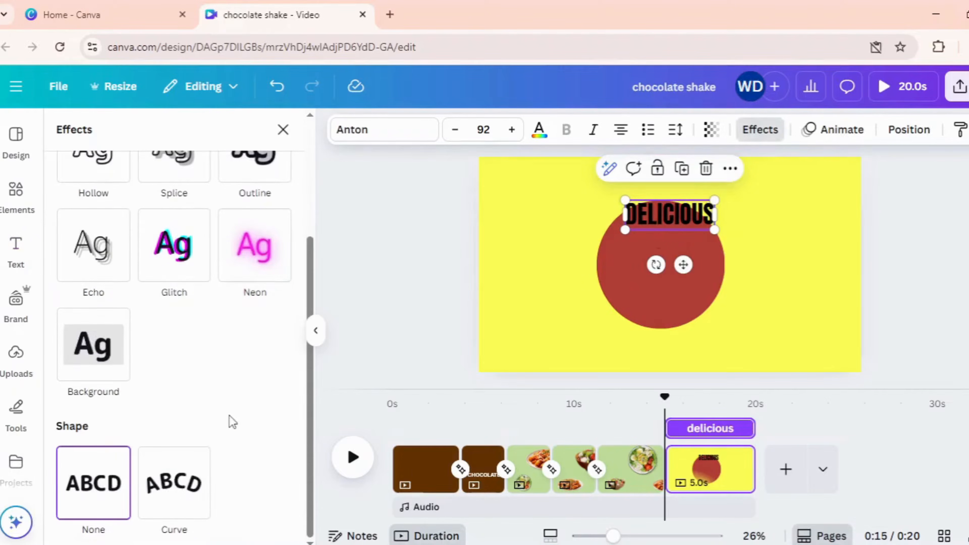
left_click(179, 495)
scroll(206, 473, "down", 2)
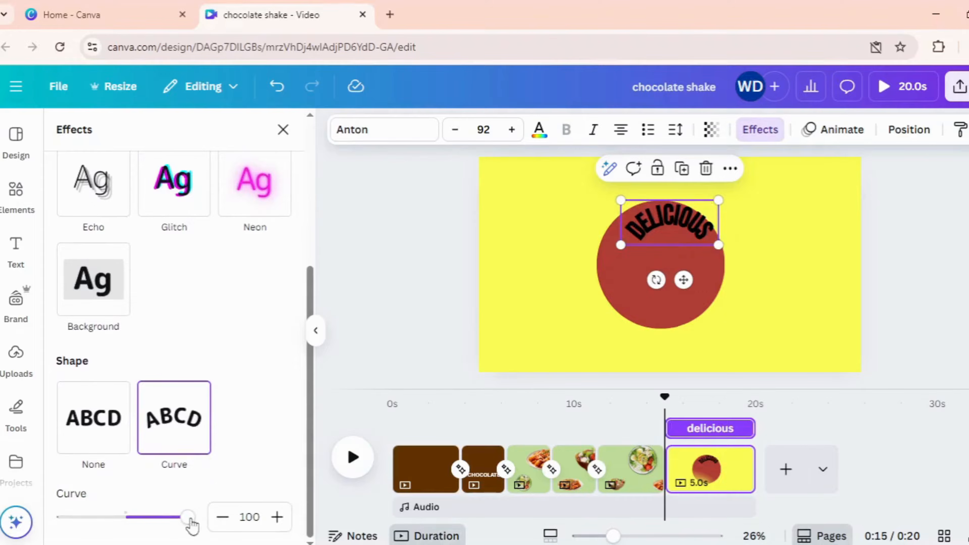
mouse_move(190, 525)
left_mouse_down()
mouse_move(159, 523)
mouse_move(176, 523)
left_mouse_up()
Step: Place a copy of the curved heading inside the circle and change its text to "food"
left_click_drag(670, 221, 651, 278)
left_click(673, 252)
double_click(653, 278)
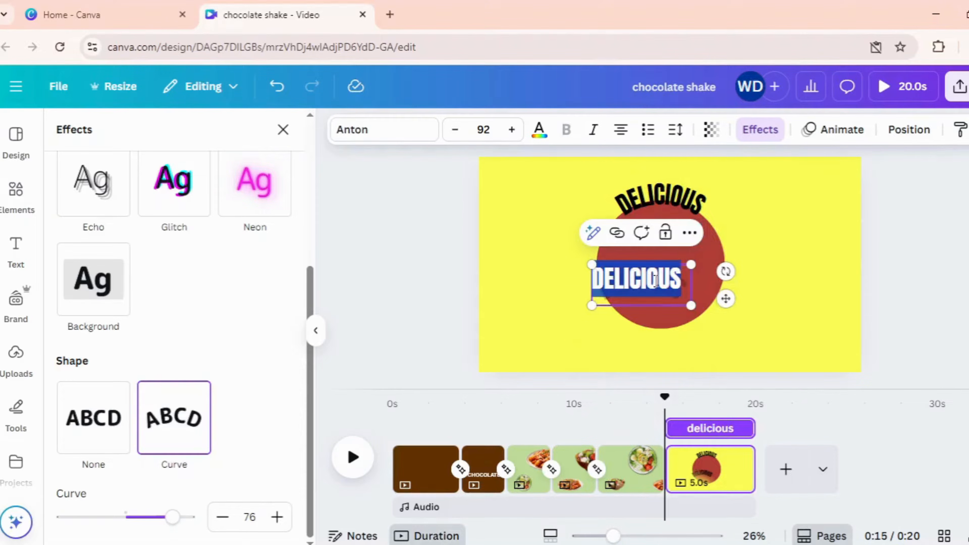
type("food")
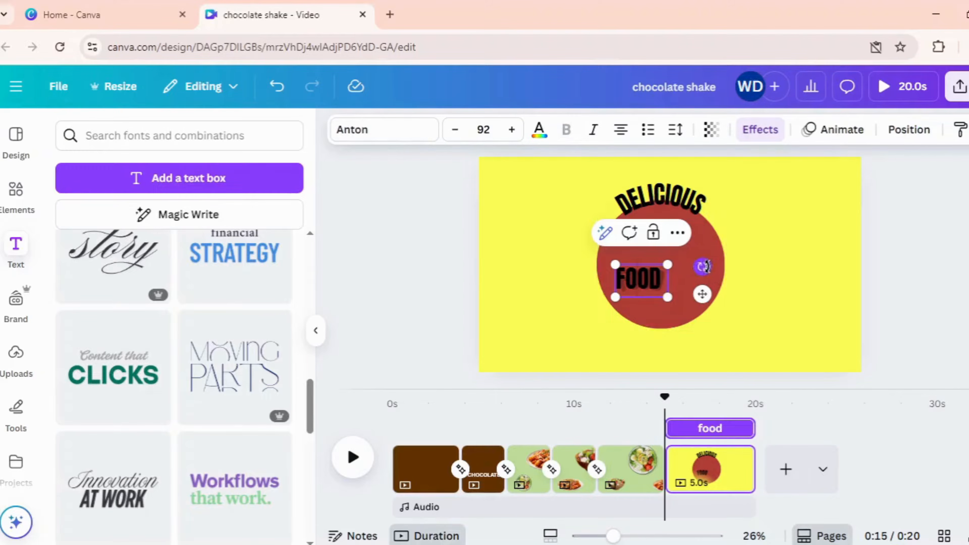
Step: Rotate the FOOD text upside down and move it onto the circle's lower edge, opposite DELICIOUS
left_click_drag(705, 266, 456, 284)
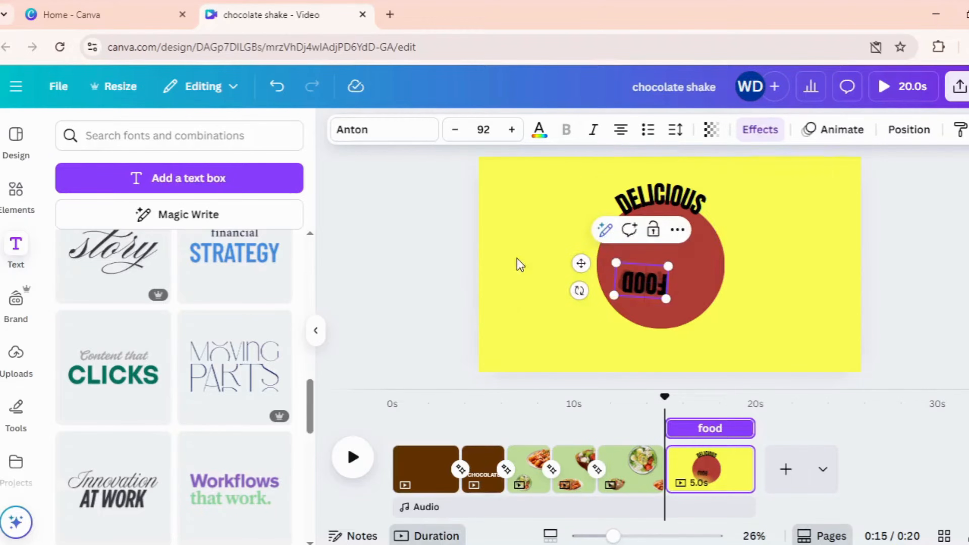
left_click(515, 232)
left_click(651, 284)
left_click_drag(651, 285, 668, 338)
Step: Set the red circle's transparency to 0
left_click(697, 272)
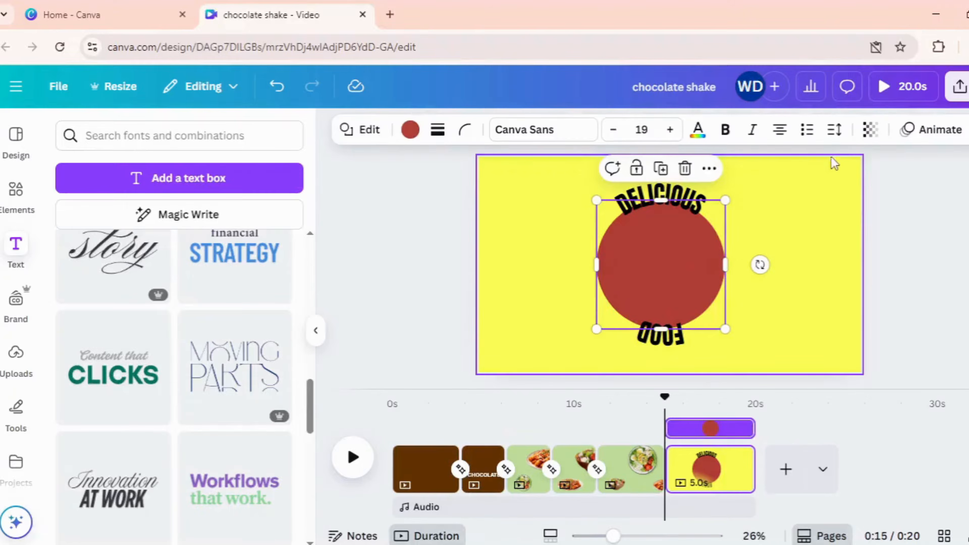
left_click(870, 129)
left_click_drag(842, 193, 792, 192)
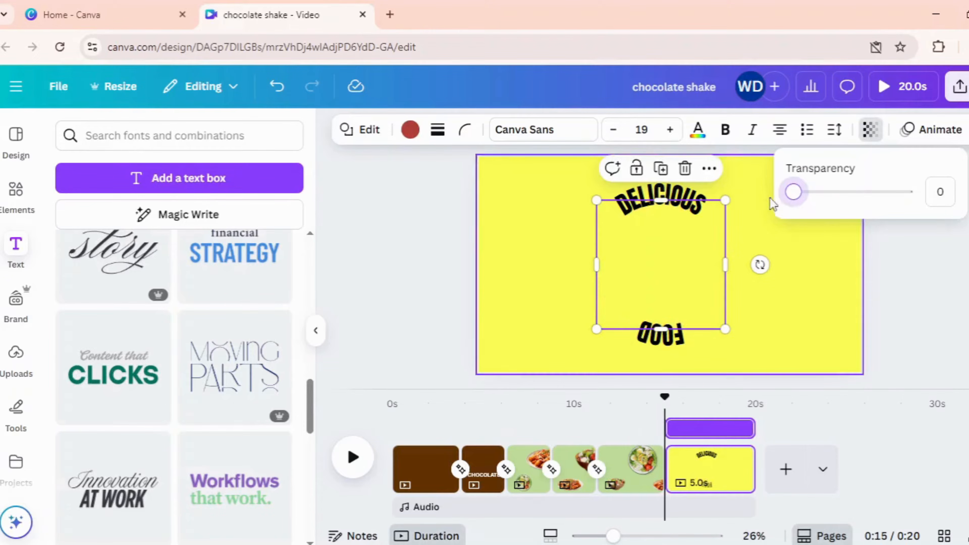
left_click(316, 331)
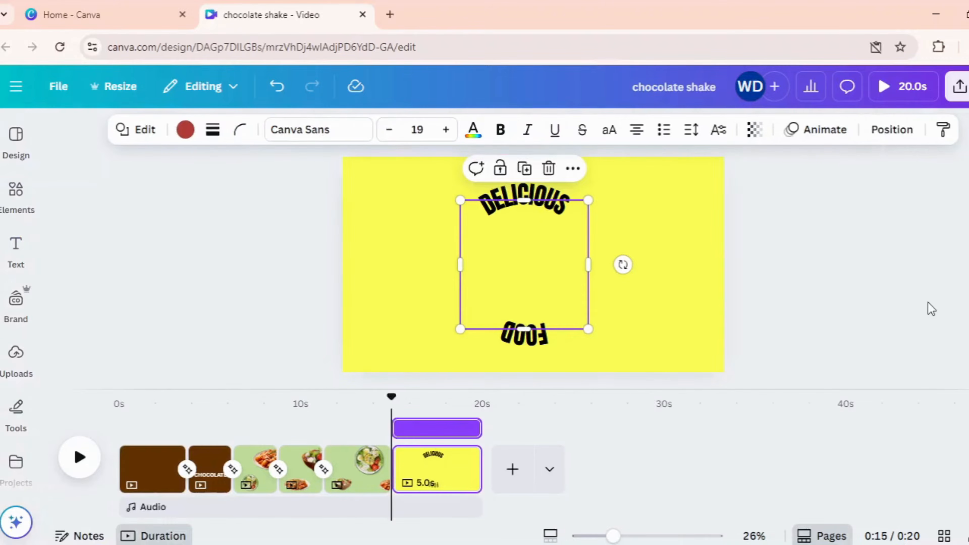
left_click(931, 307)
Step: Group the circle with both curved texts and enlarge the group so DELICIOUS spans the page's upper half and FOOD lies below the page
left_click_drag(459, 189, 547, 360)
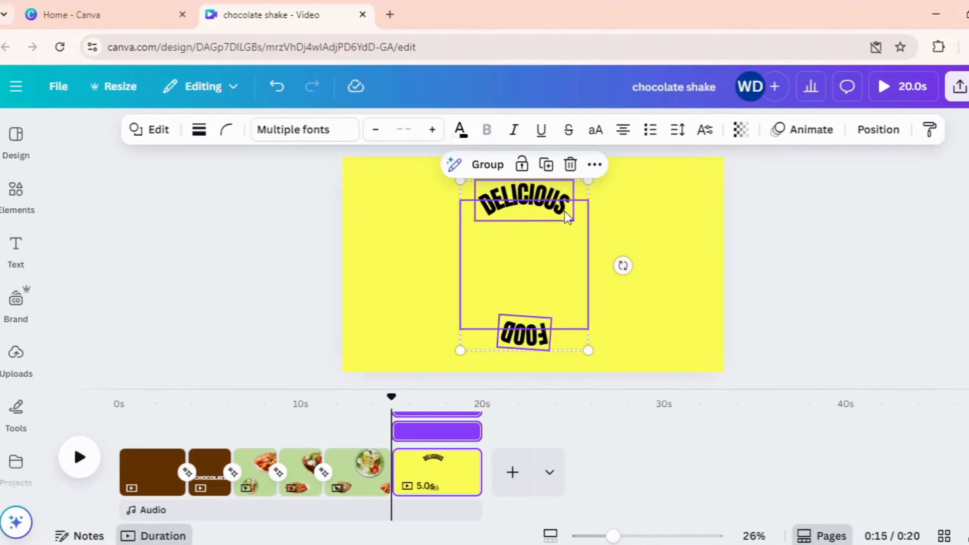
left_click(492, 164)
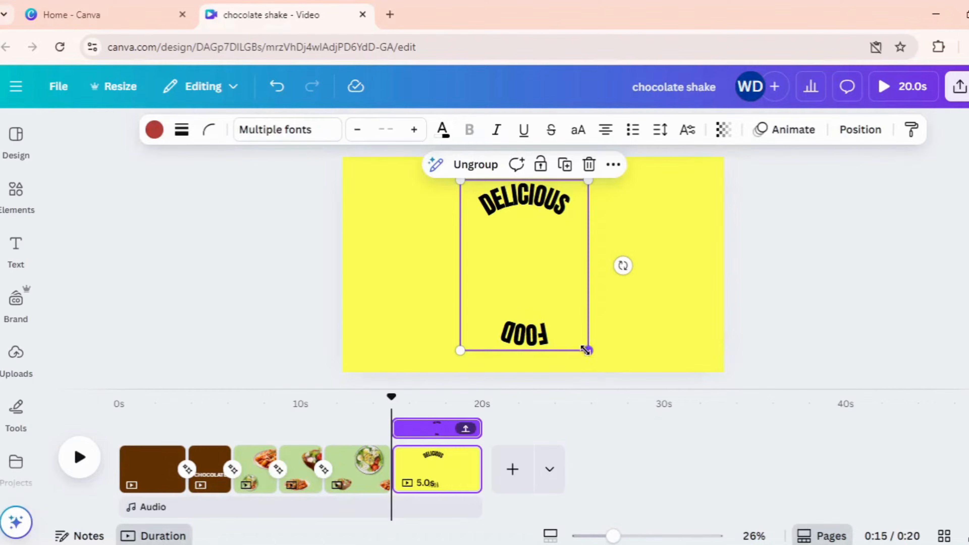
left_click_drag(586, 350, 746, 524)
left_click_drag(623, 322, 552, 336)
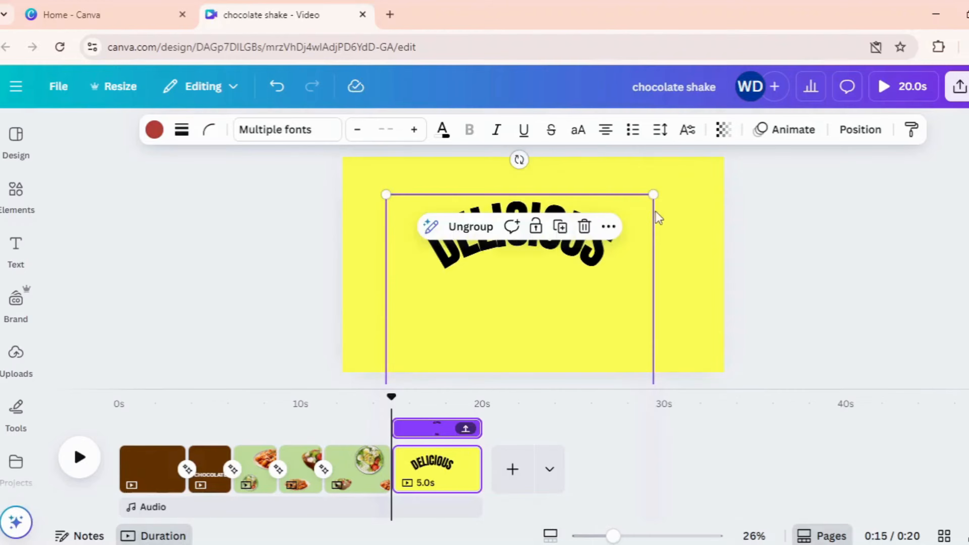
left_click_drag(656, 195, 689, 175)
left_click_drag(626, 238, 629, 262)
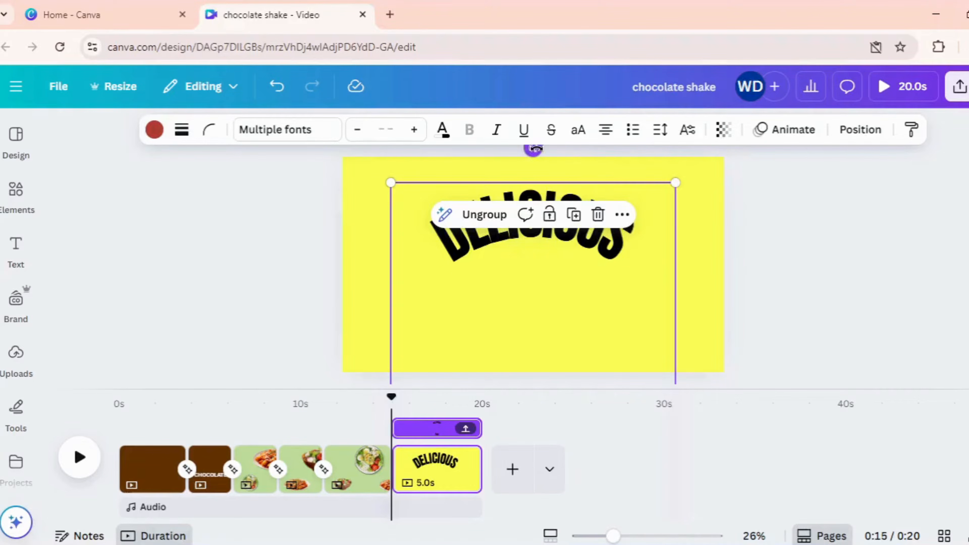
Step: Tilt the grouped DELICIOUS and FOOD curved texts slightly clockwise
left_click_drag(535, 148, 542, 150)
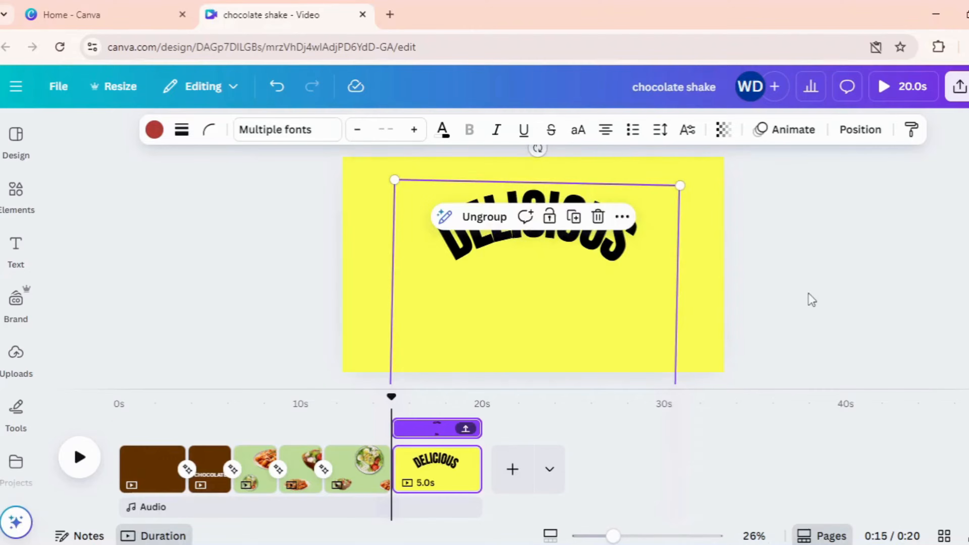
left_click(812, 300)
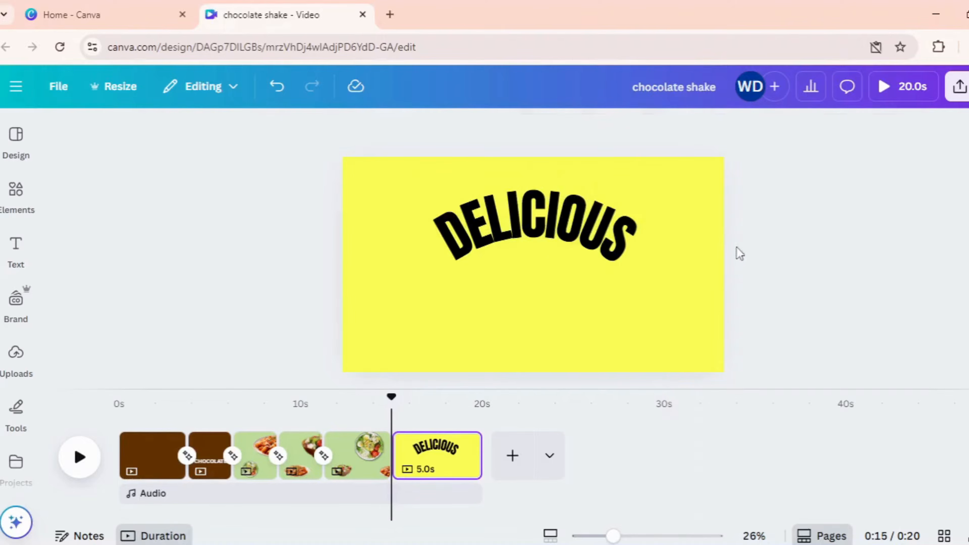
Step: Search the element photos for "food" and add the chocolate-covered cake on a white plate to the yellow page
left_click(34, 205)
left_click(128, 136)
type("f")
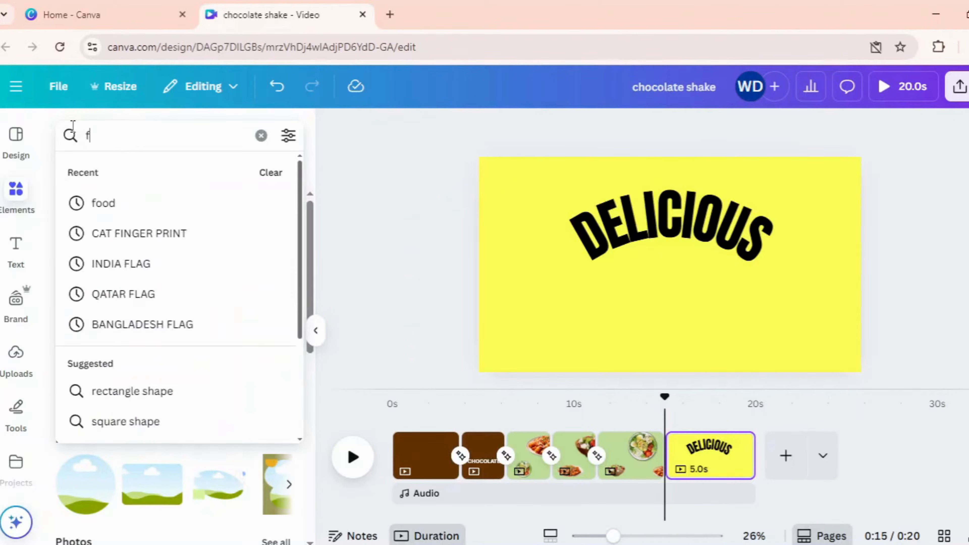
type("ood")
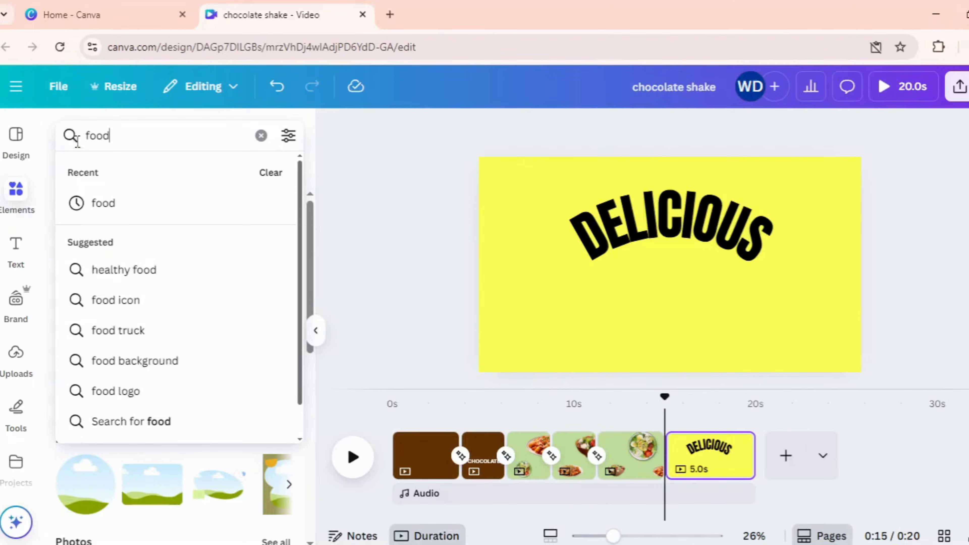
key("Return")
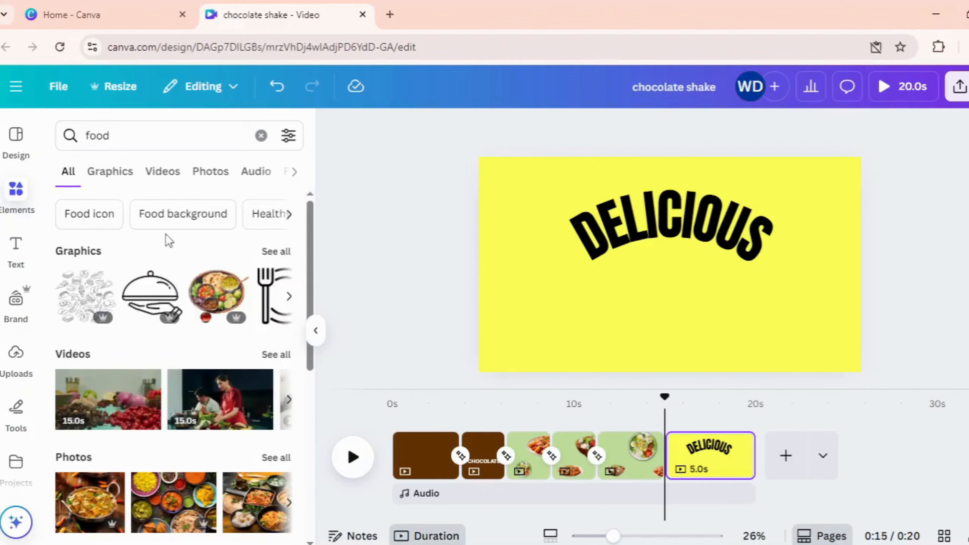
left_click(215, 181)
scroll(207, 412, "down", 5)
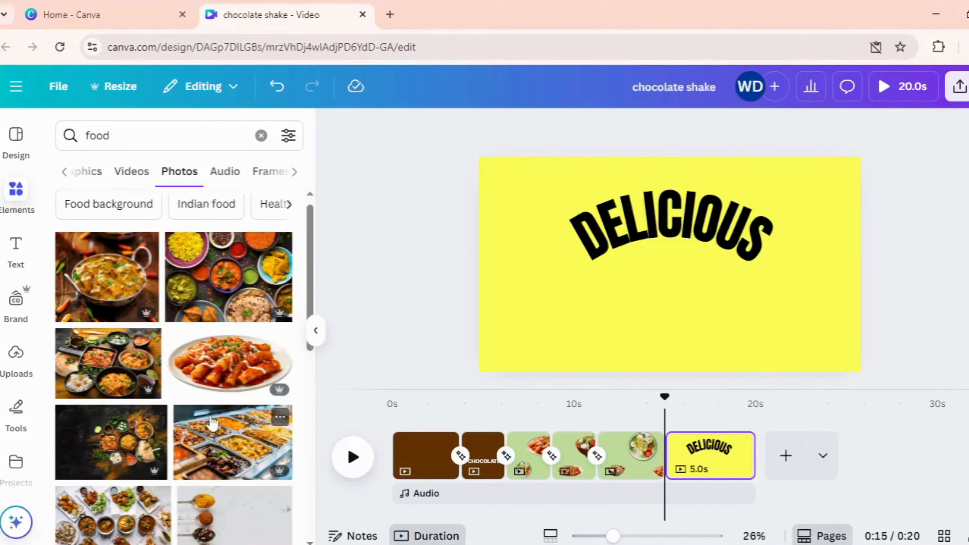
scroll(213, 422, "down", 5)
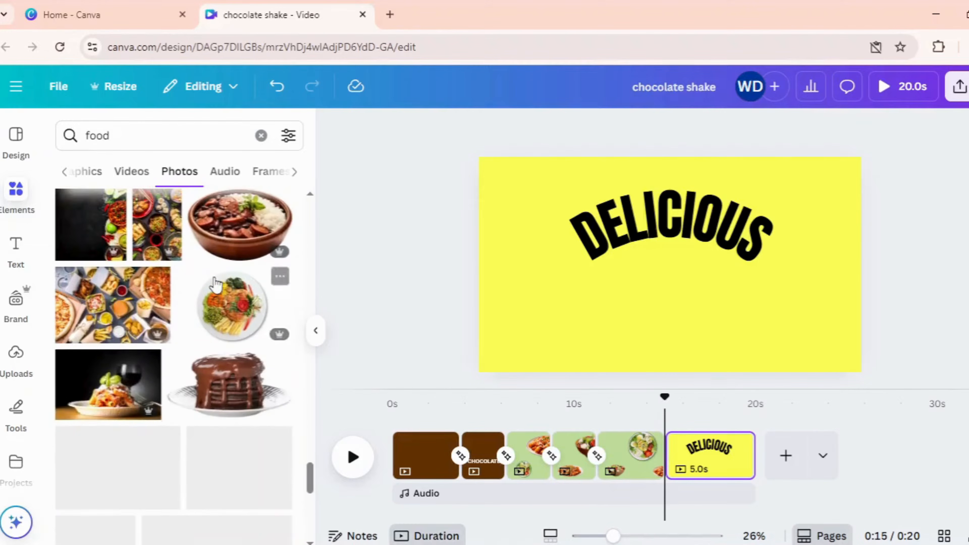
scroll(214, 285, "down", 5)
scroll(215, 286, "up", 3)
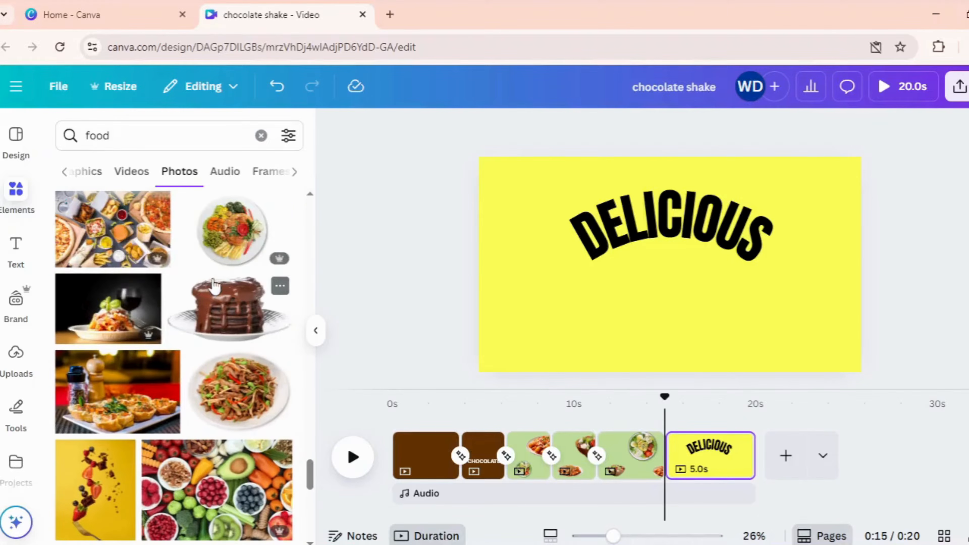
left_click(214, 297)
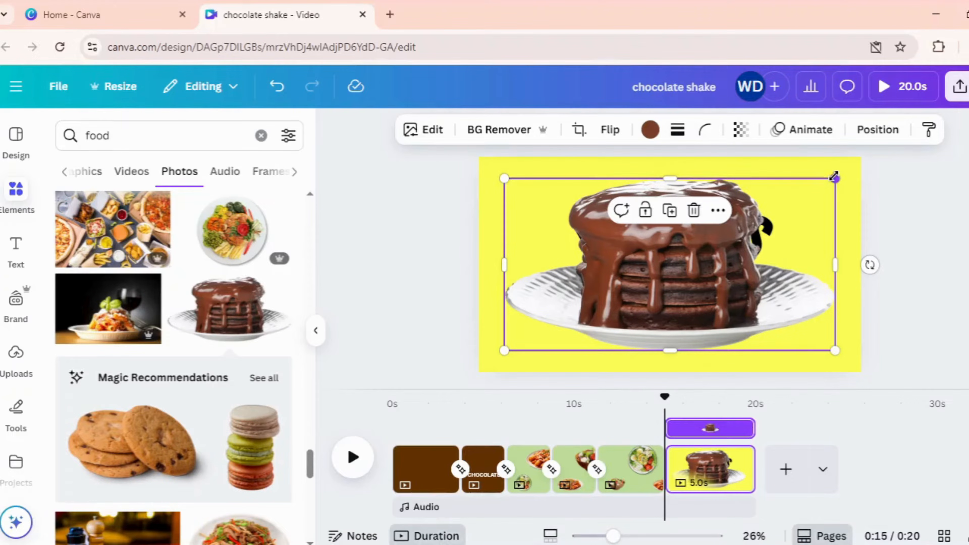
Step: Shrink the chocolate cake photo and centre it beneath the DELICIOUS heading
left_click_drag(834, 177, 698, 249)
left_click_drag(642, 301, 705, 317)
left_click(928, 272)
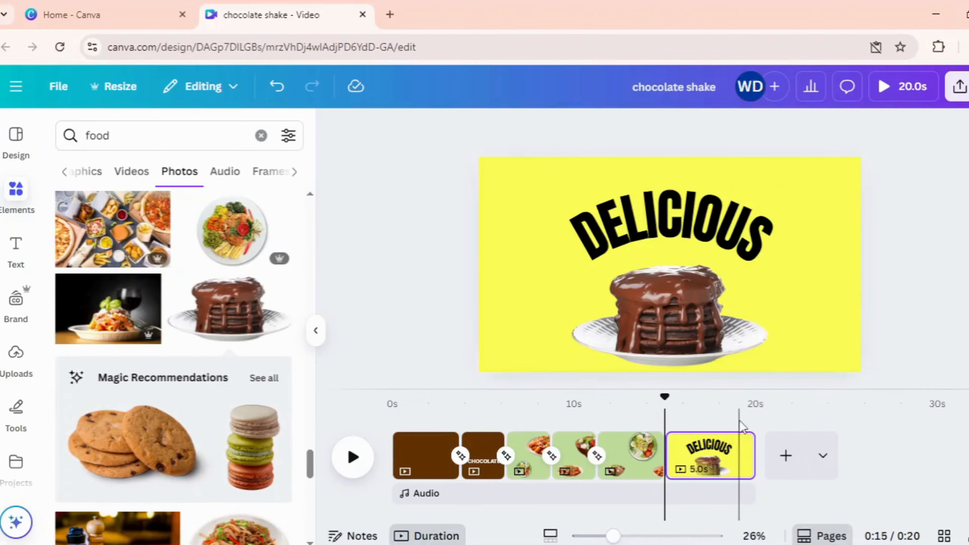
Step: Duplicate the DELICIOUS page and rotate the text group on the copy half a turn so FOOD reads upright at the top
left_click(738, 446)
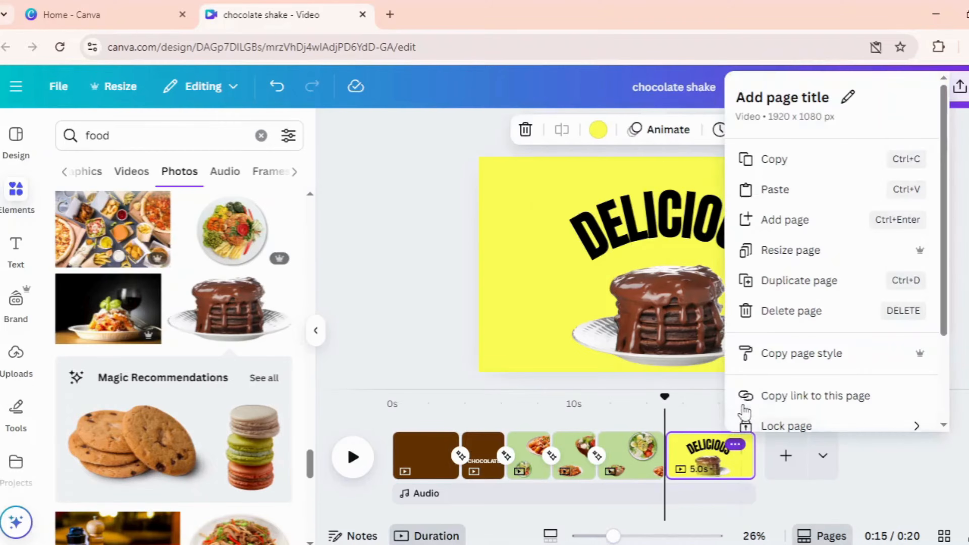
left_click(791, 283)
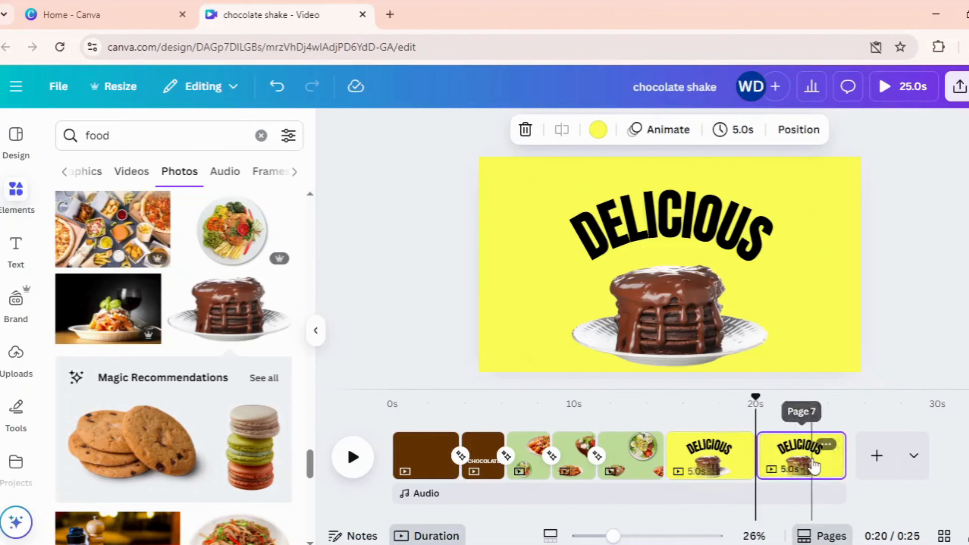
left_click(710, 251)
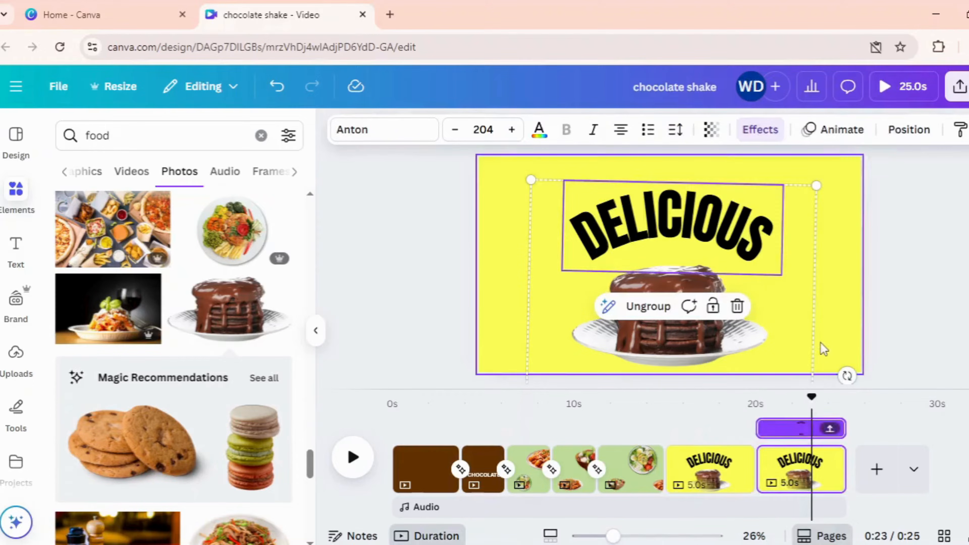
left_click_drag(847, 376, 229, 379)
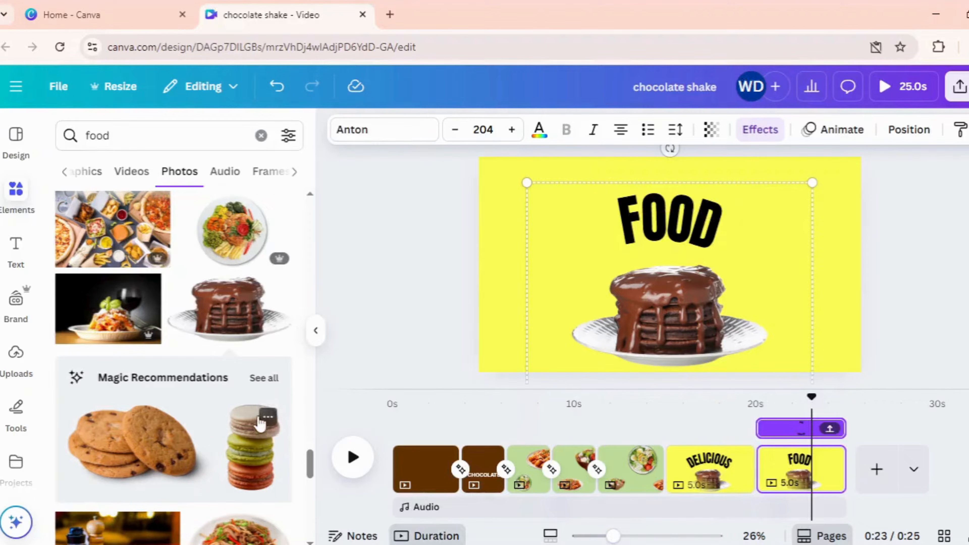
Step: Move the cake photo off the page past its lower-left corner and place a reduced pasta plate photo beneath FOOD
left_click(595, 337)
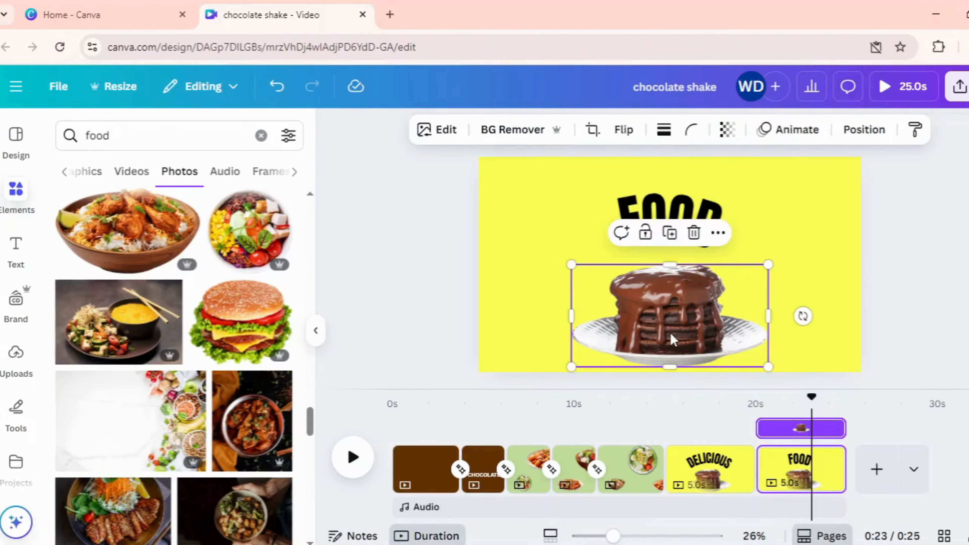
left_click_drag(685, 332, 444, 411)
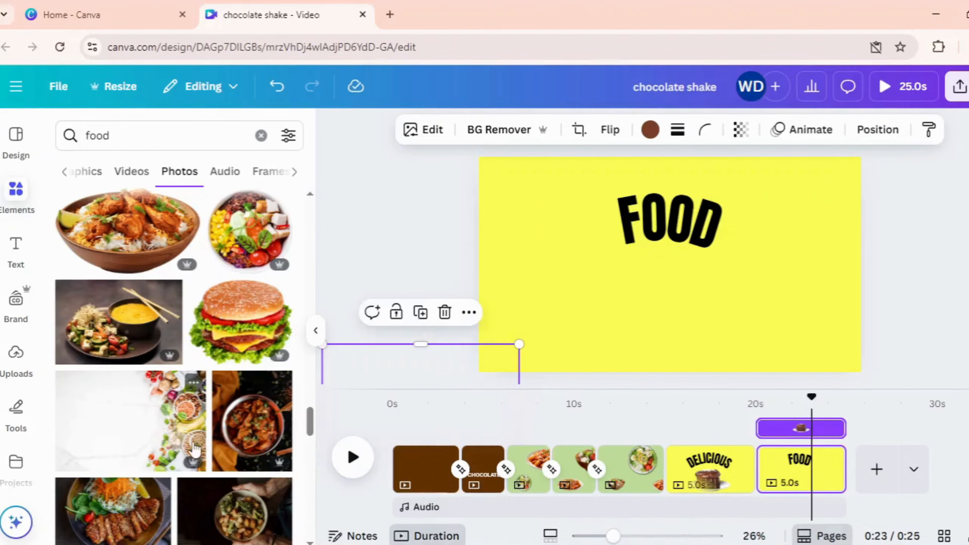
scroll(202, 429, "up", 10)
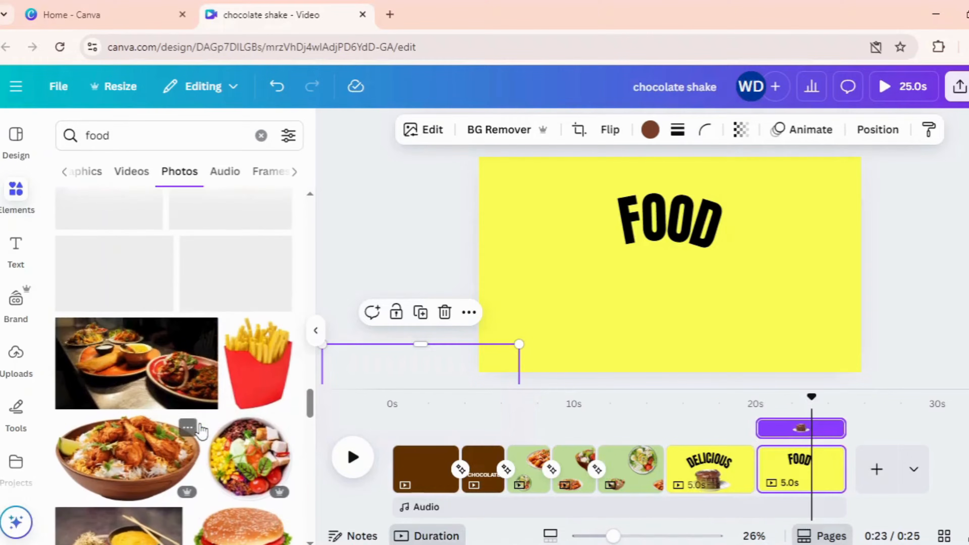
scroll(202, 430, "up", 5)
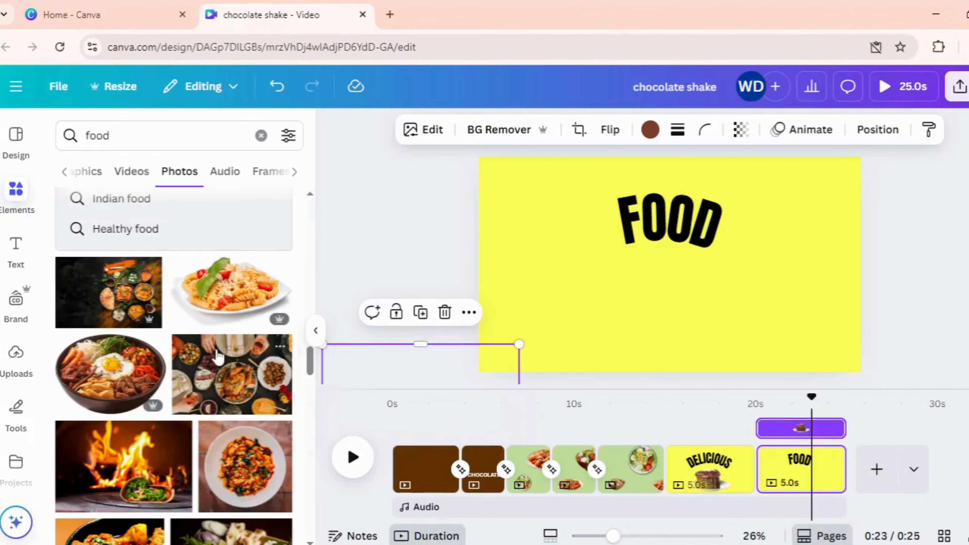
left_click(241, 307)
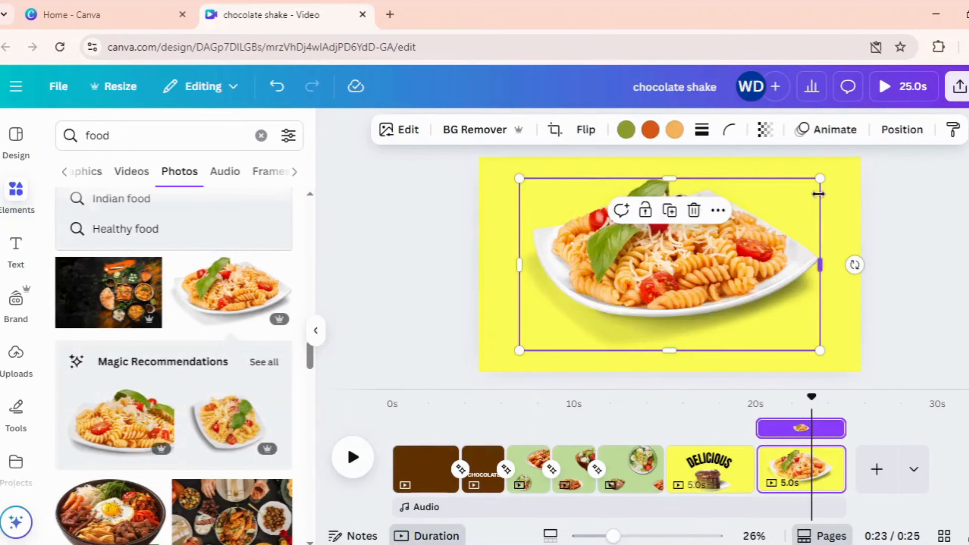
left_click_drag(818, 180, 736, 234)
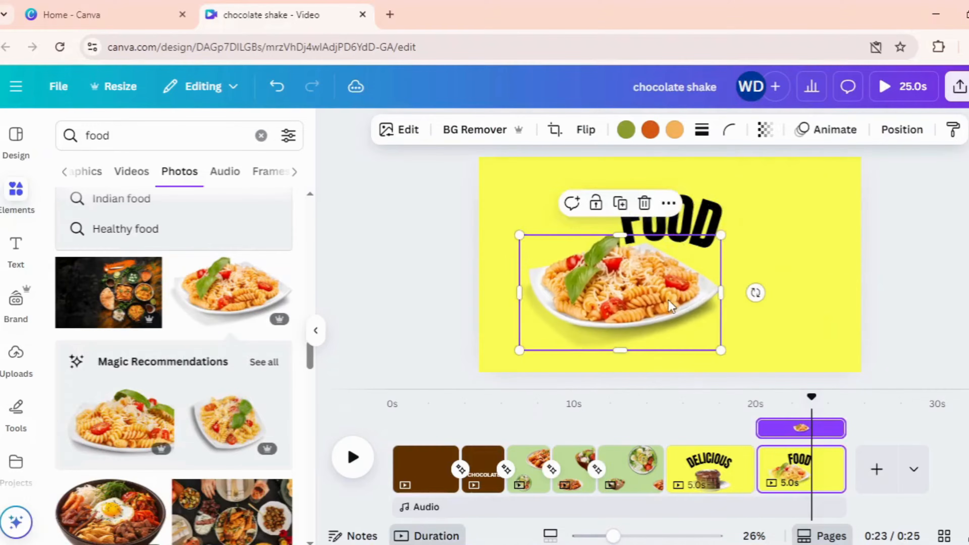
left_click_drag(669, 300, 705, 330)
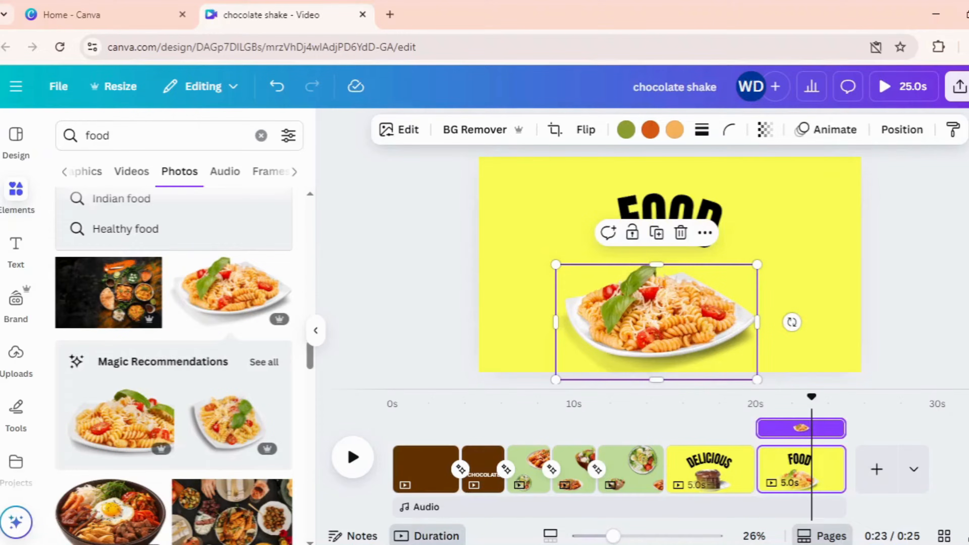
left_click(950, 252)
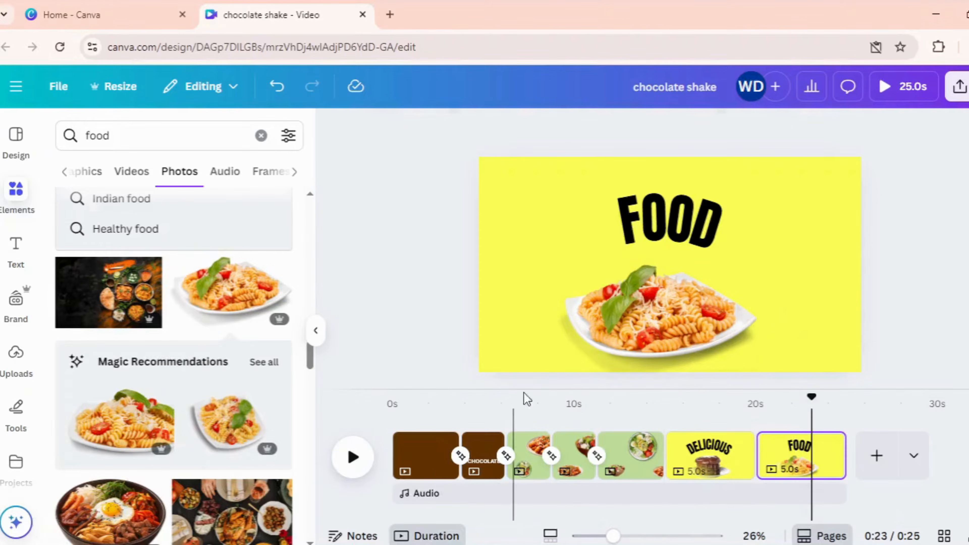
Step: Enlarge the pasta photo slightly beneath the FOOD heading
left_click(598, 337)
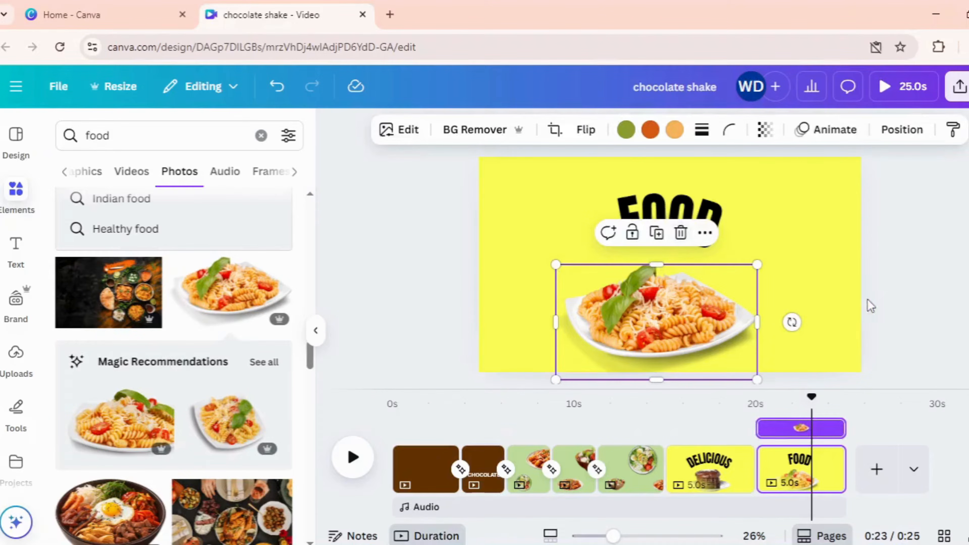
left_click(950, 306)
left_click(690, 350)
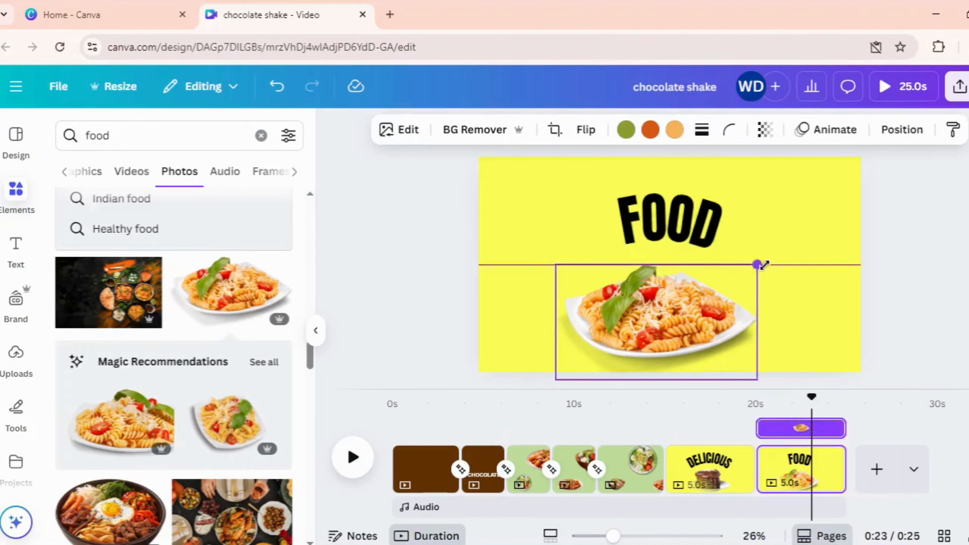
left_click(917, 283)
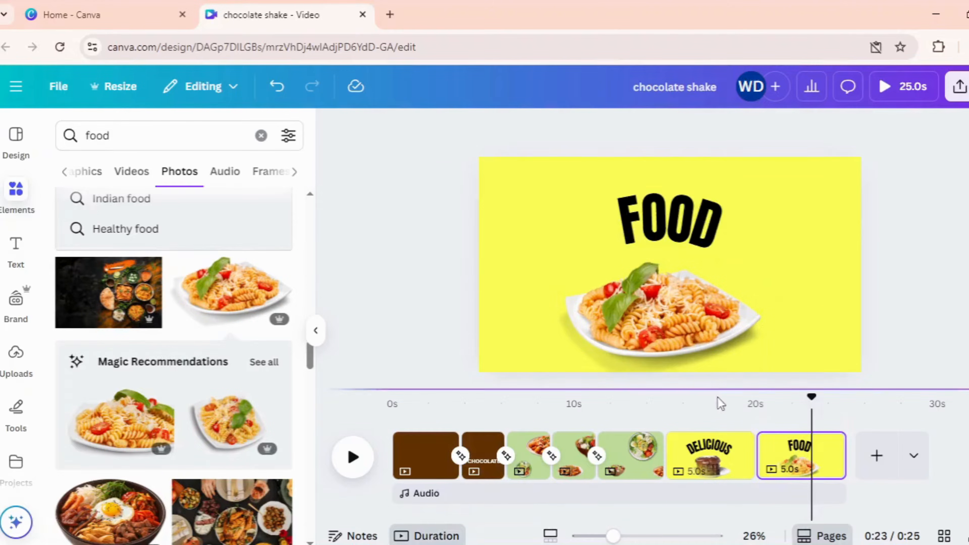
Step: Apply the Baseline animation on enter to the pasta photo and reduce the animation's speed
left_click(725, 344)
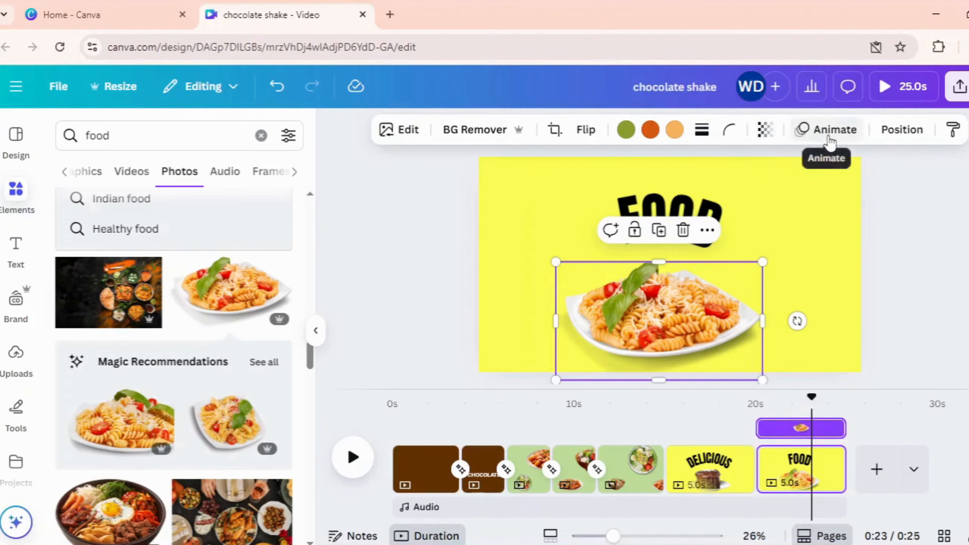
left_click(828, 139)
scroll(210, 456, "down", 10)
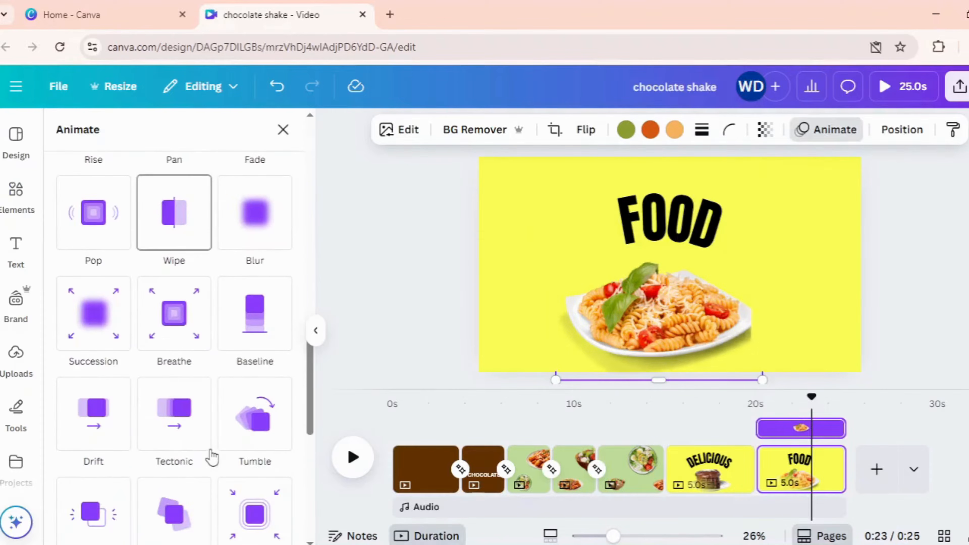
left_click(249, 328)
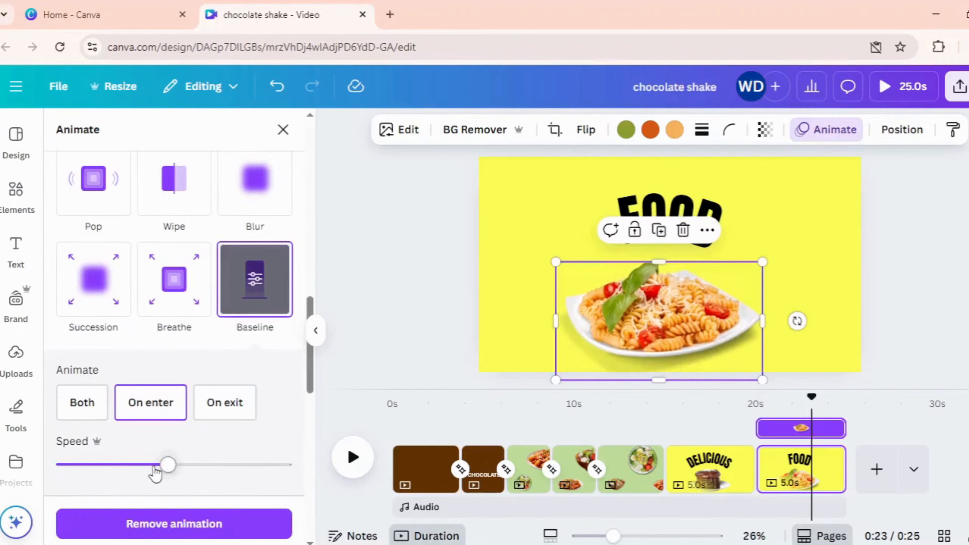
left_click_drag(67, 459, 25, 455)
left_click(945, 302)
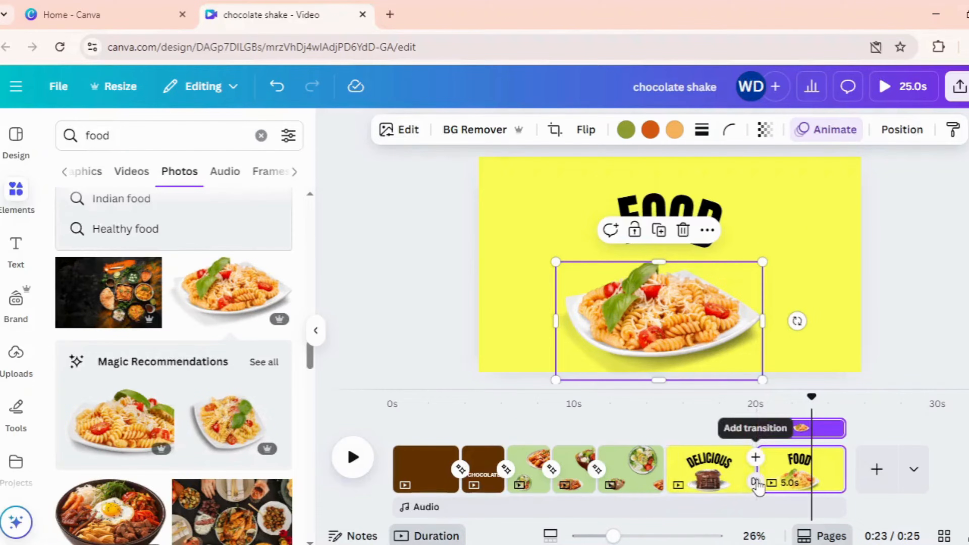
Step: Add a Match & Move transition of 2.5 seconds between the DELICIOUS and FOOD pages
left_click(756, 457)
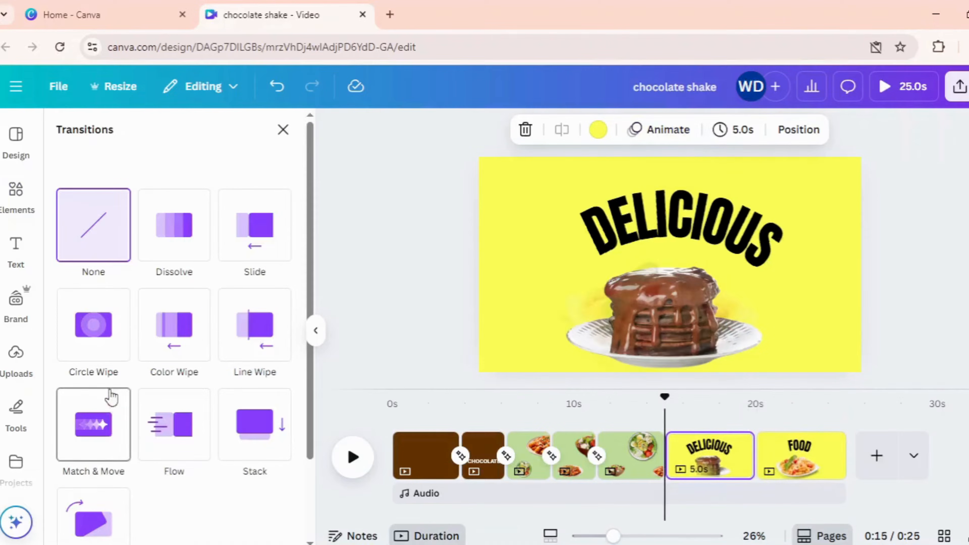
left_click(106, 438)
left_click_drag(191, 477, 242, 460)
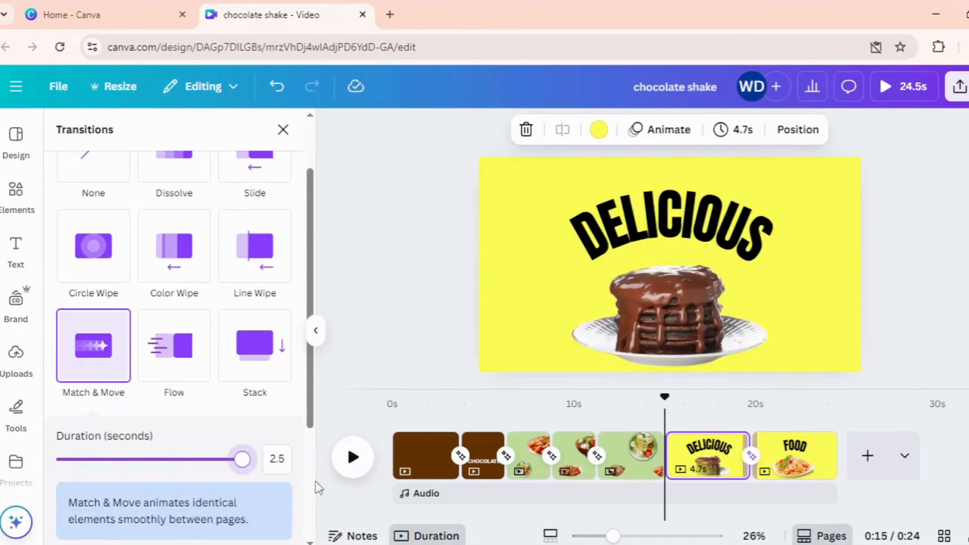
left_click(908, 374)
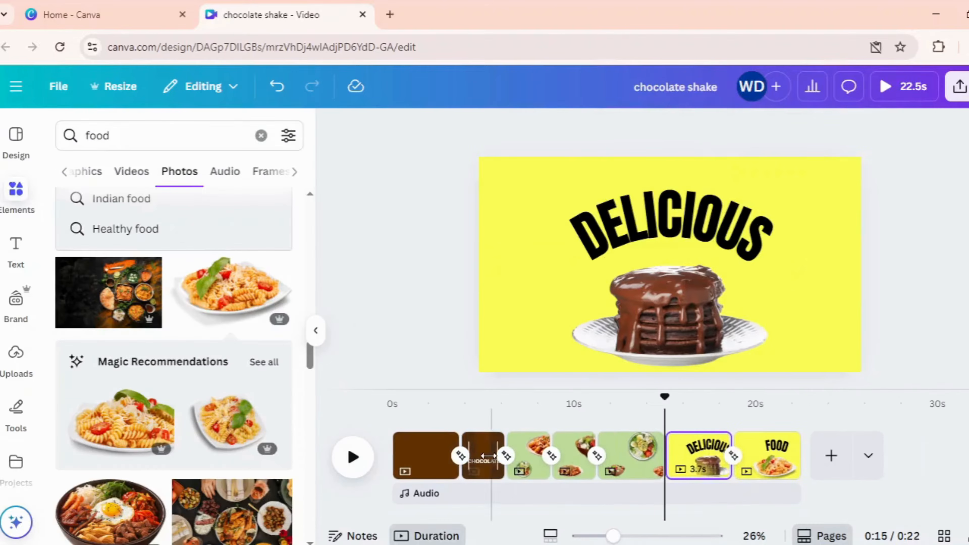
Step: Preview the transition from the DELICIOUS page to the FOOD page with the photo results hidden
left_click(359, 458)
left_click(316, 330)
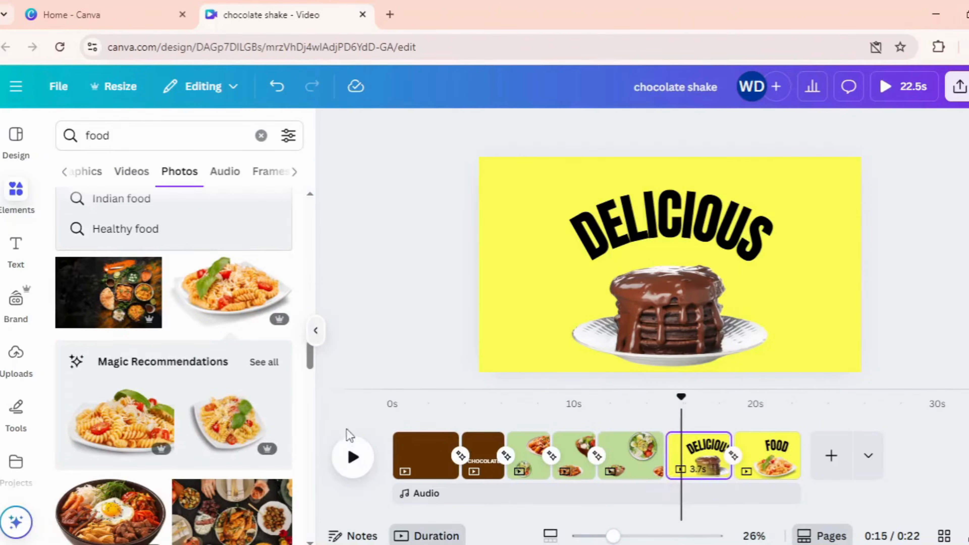
left_click(80, 457)
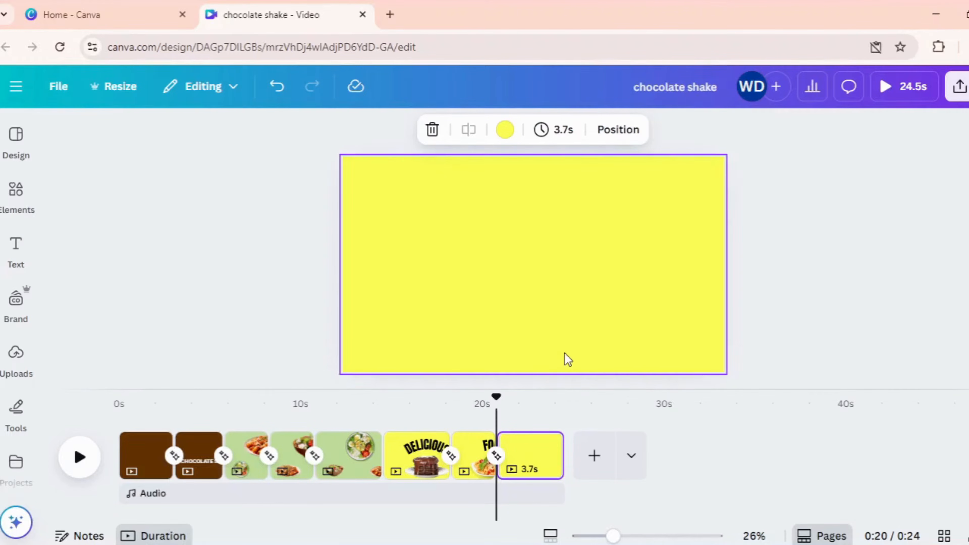
left_click(568, 359)
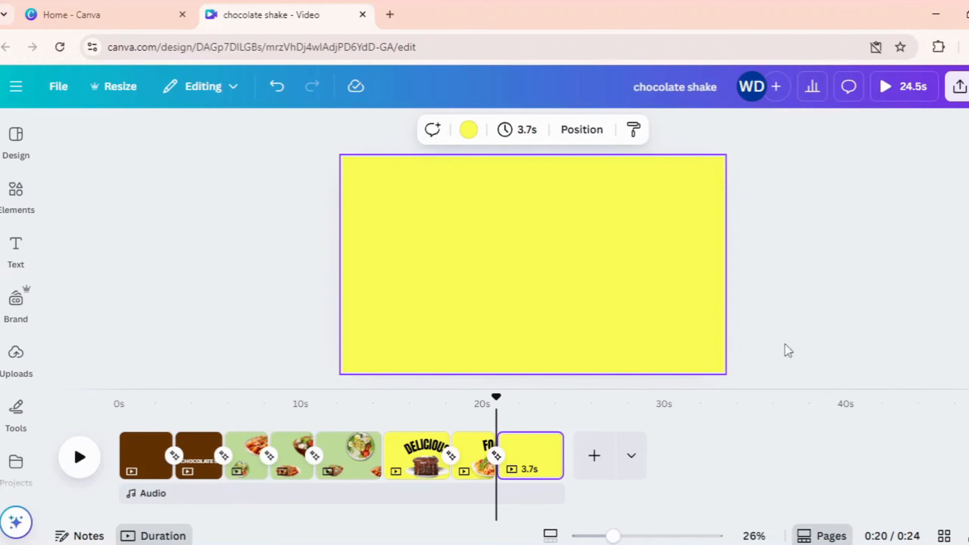
Step: Add the mango shake photo to the blank yellow page with its background removed, slightly enlarged and centred
left_click(11, 213)
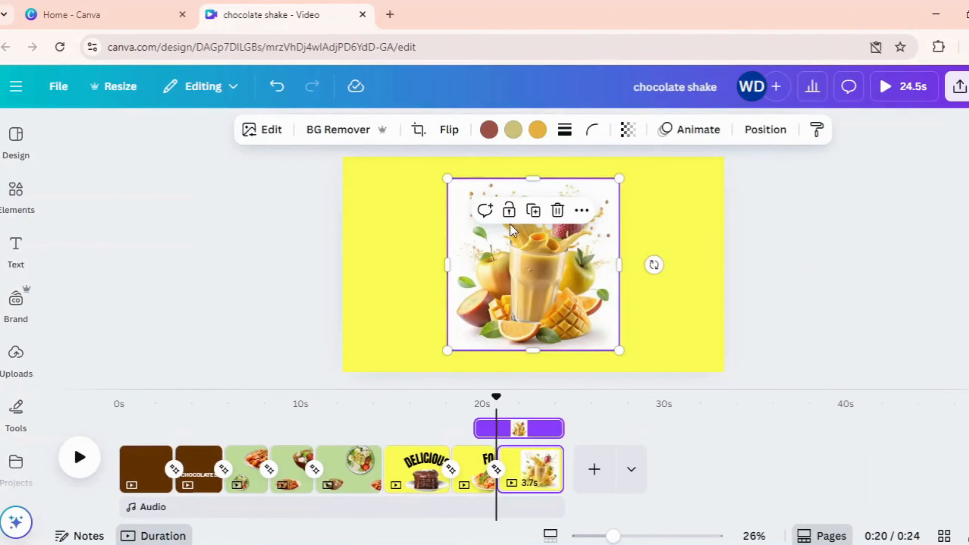
left_click(345, 132)
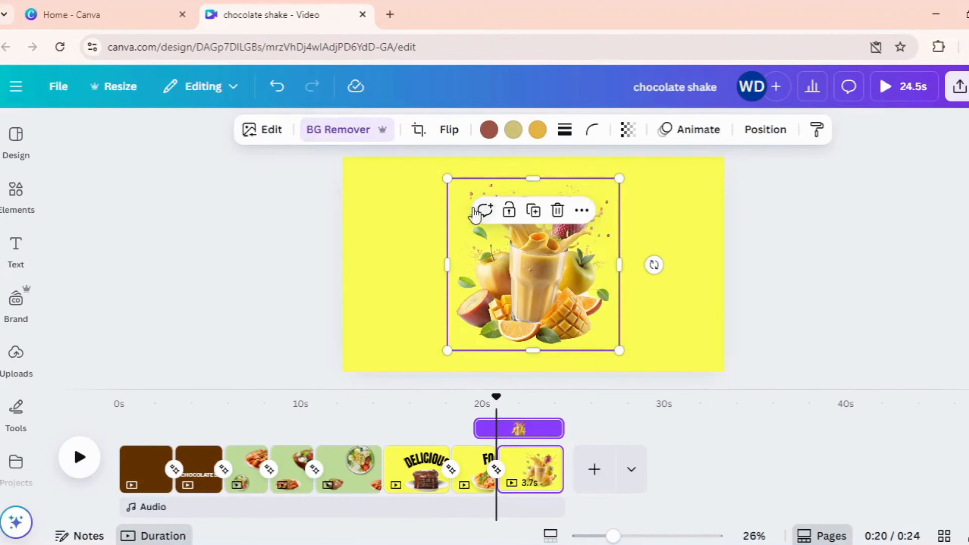
left_click_drag(438, 178, 433, 168)
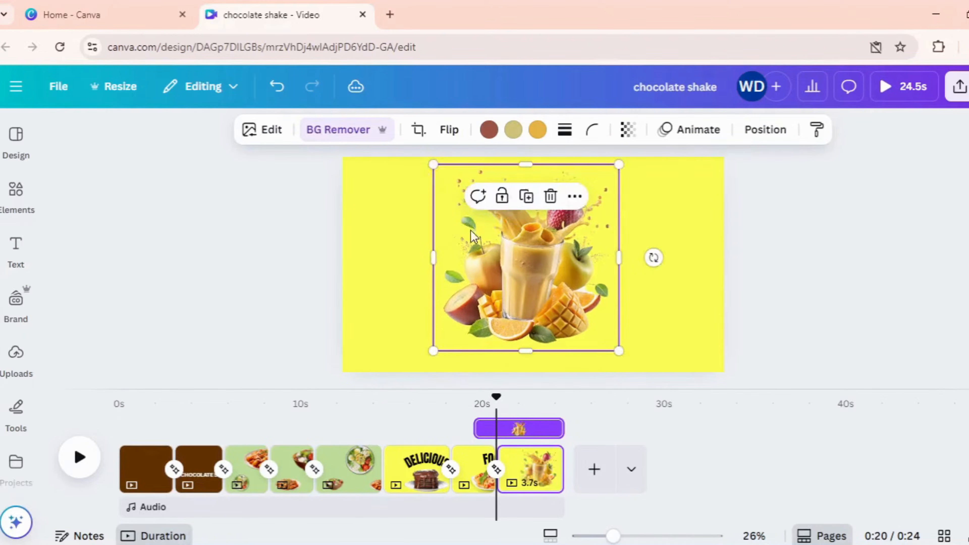
left_click_drag(476, 246, 482, 261)
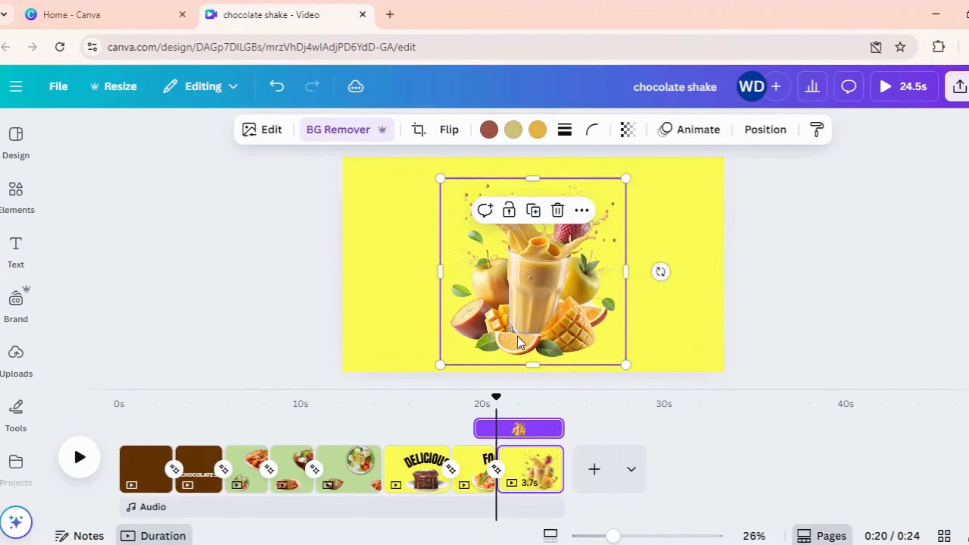
left_click(740, 281)
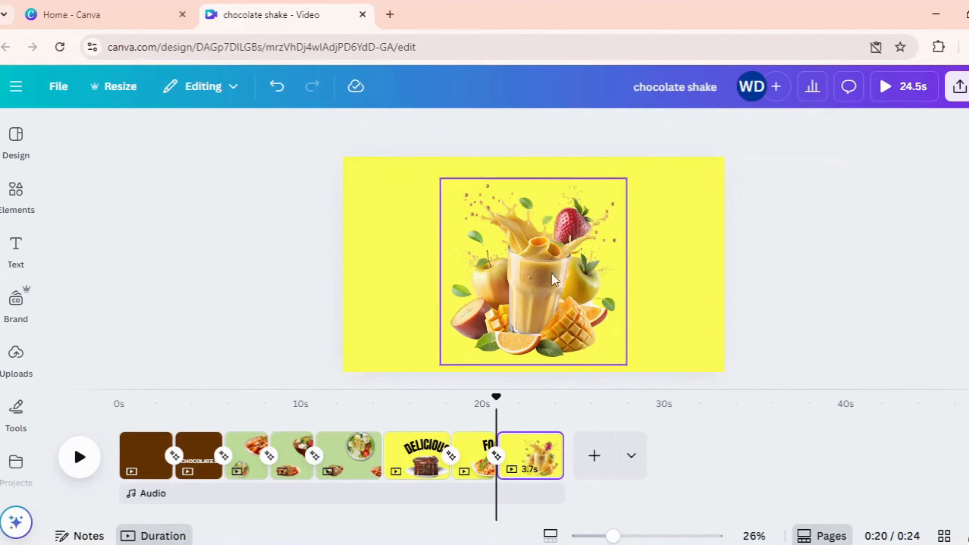
Step: Add a heading reading MANGO to the mango shake page and set its font to League Spartan
left_click(21, 264)
left_click(145, 359)
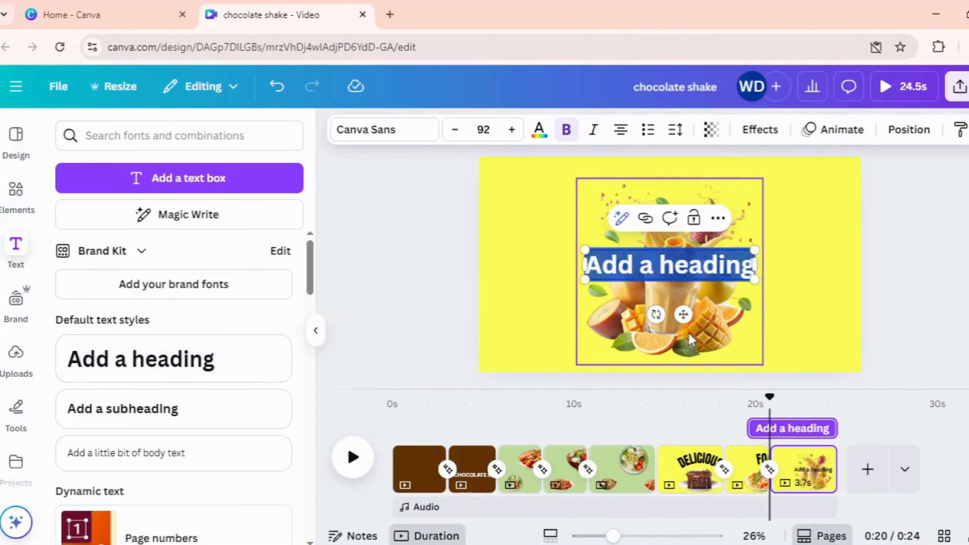
type("MANG")
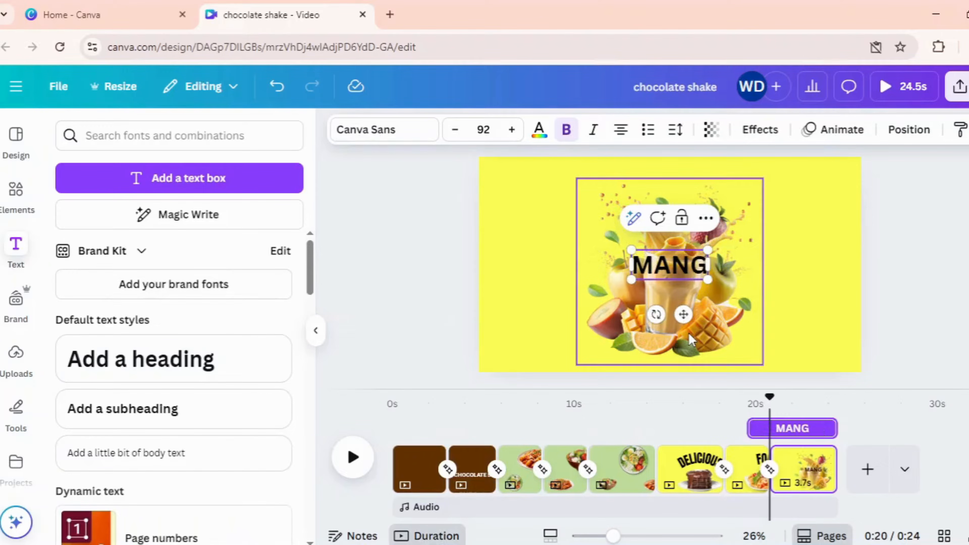
type("O")
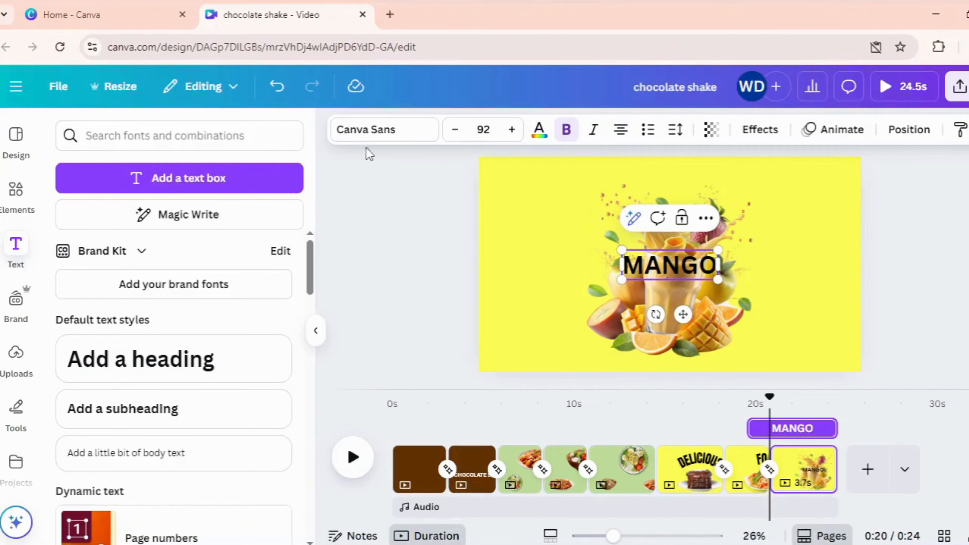
left_click(372, 138)
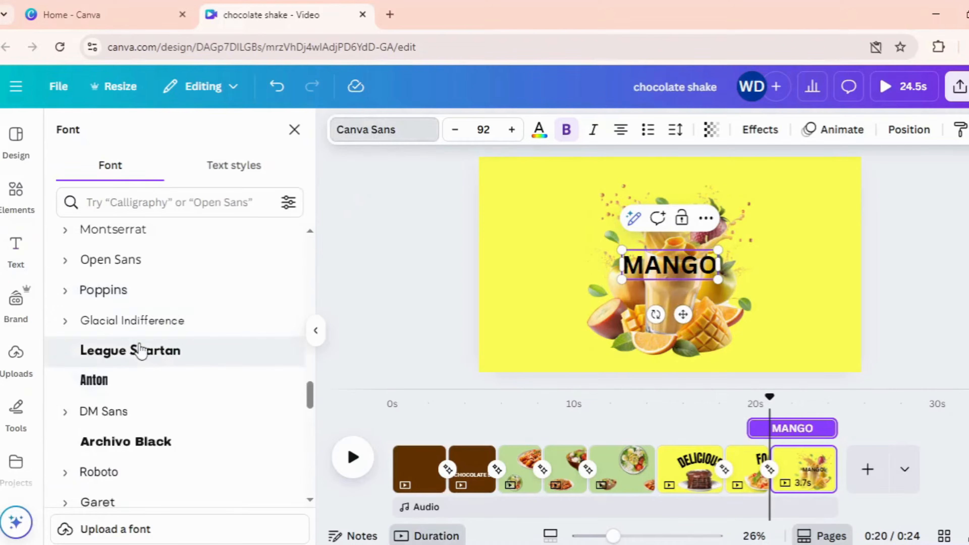
left_click(140, 350)
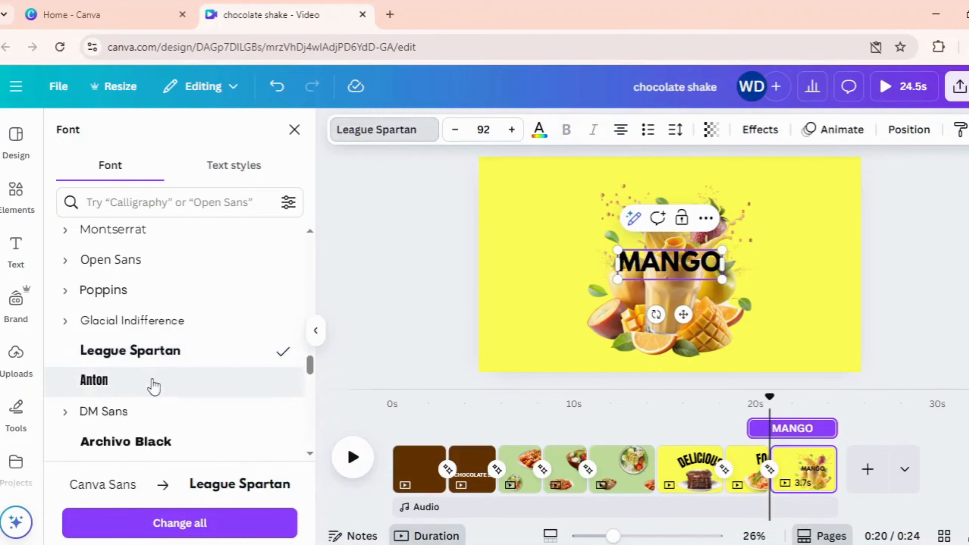
left_click(911, 299)
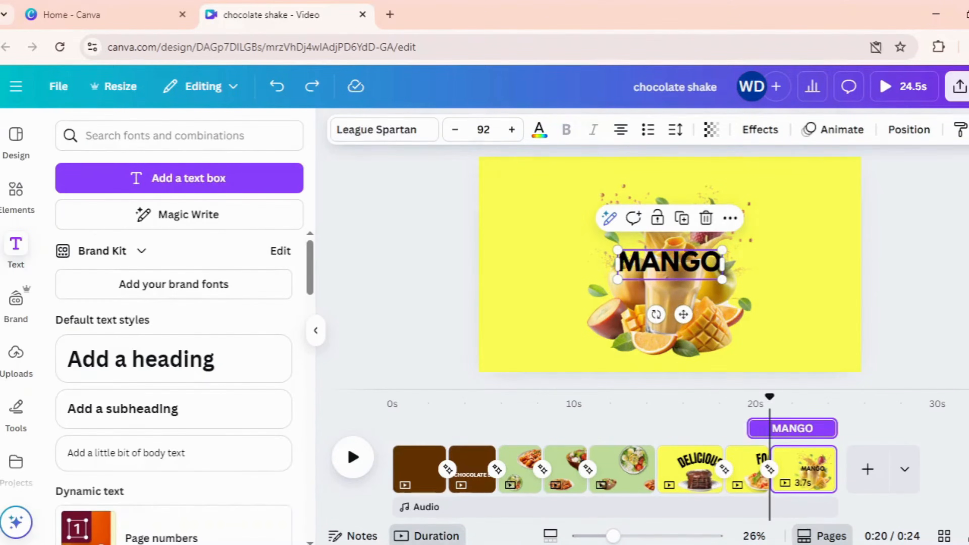
Step: Enlarge the MANGO heading slightly to size 96.4 and move it a little lower over the shake photo
left_click(659, 267)
left_click_drag(616, 250, 611, 246)
left_click_drag(648, 273, 652, 291)
Step: Duplicate the MANGO heading just beneath the original and change the copy's text to SHAKE
left_click(677, 241)
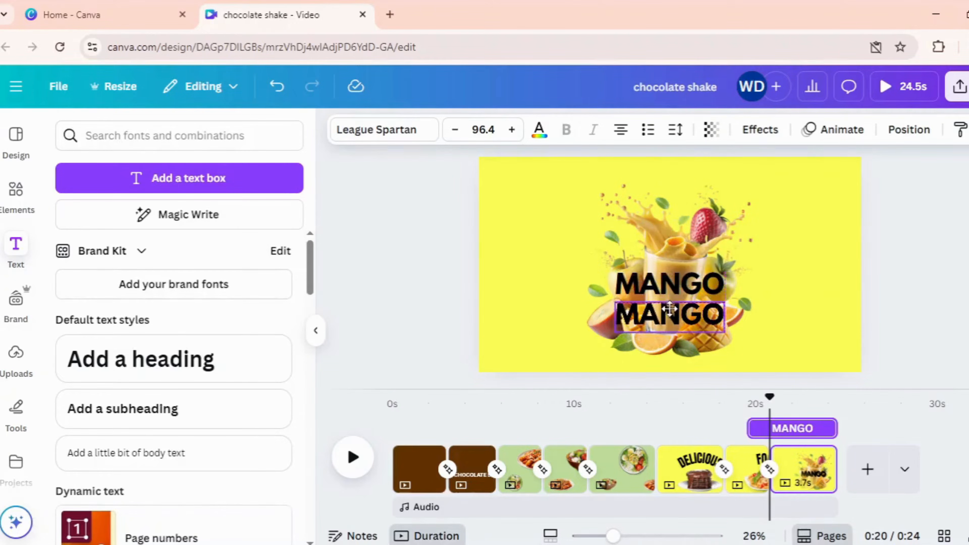
double_click(670, 321)
type("SHAKE")
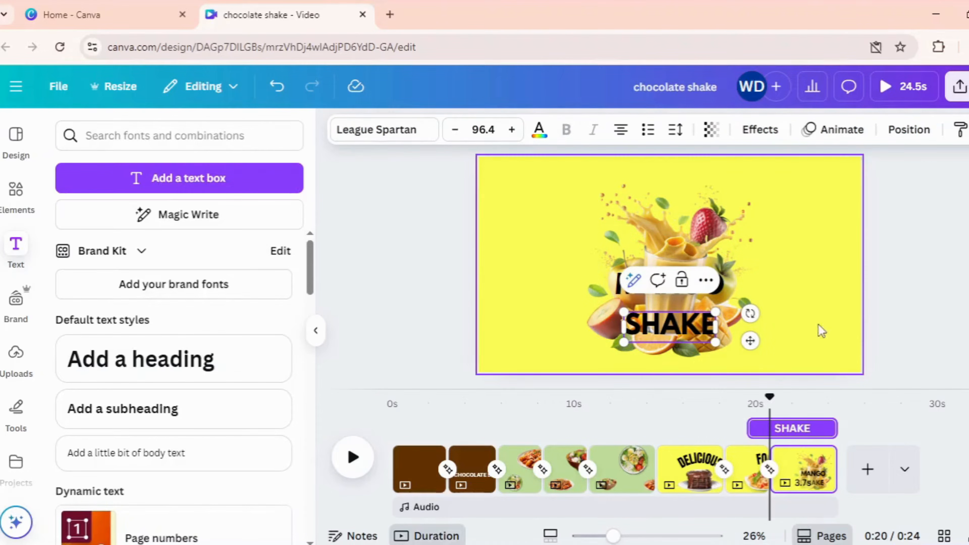
Step: Send the MANGO and SHAKE headings backward so both are hidden behind the mango shake photo
left_click(676, 290)
right_click(676, 291)
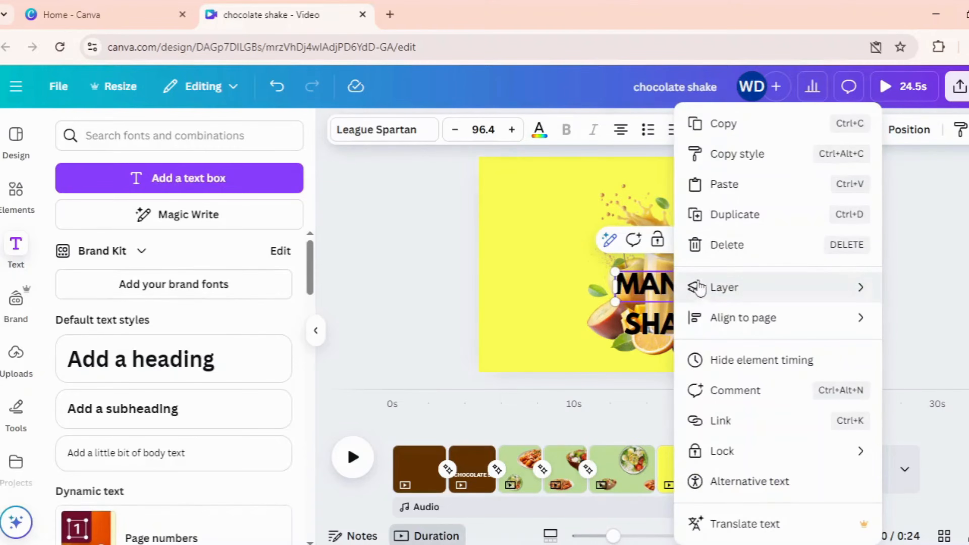
mouse_move(738, 294)
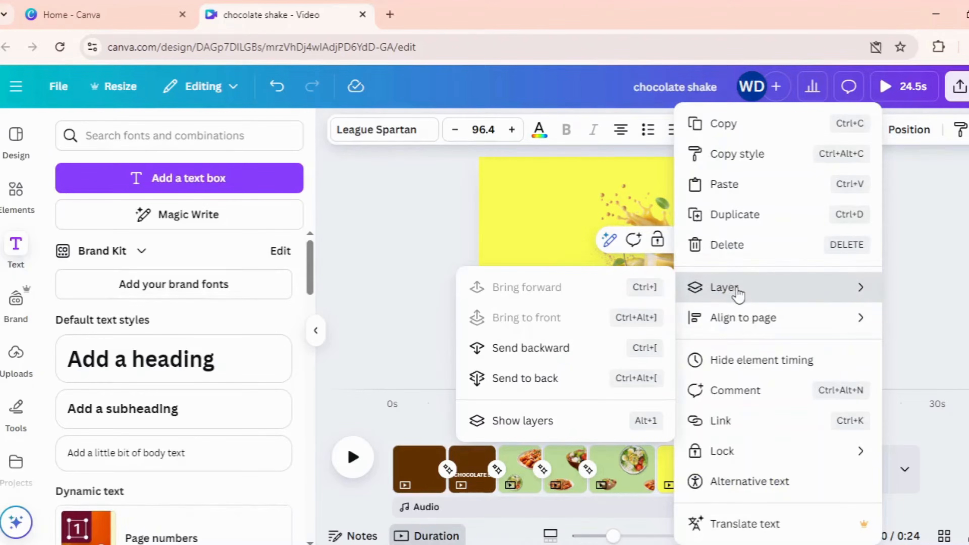
left_click(600, 346)
left_click(685, 324)
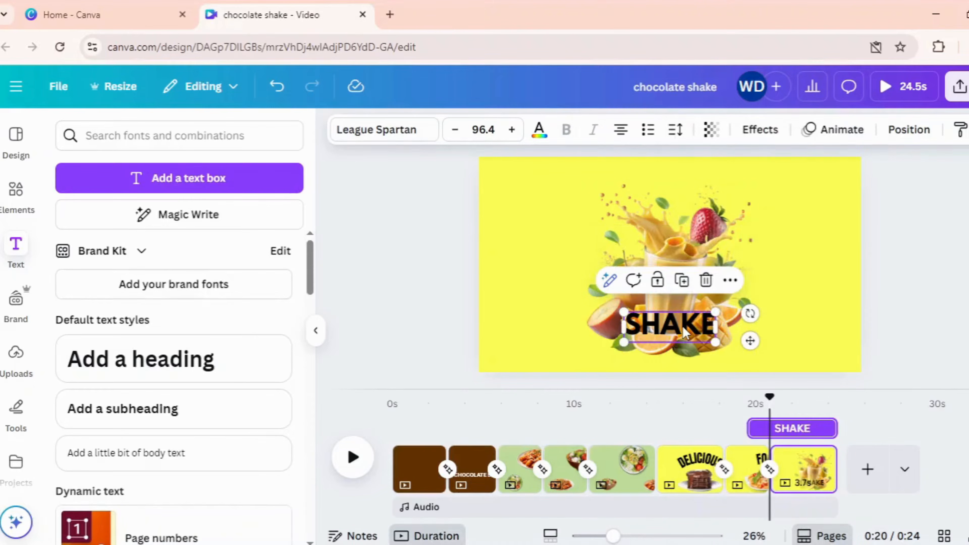
right_click(685, 325)
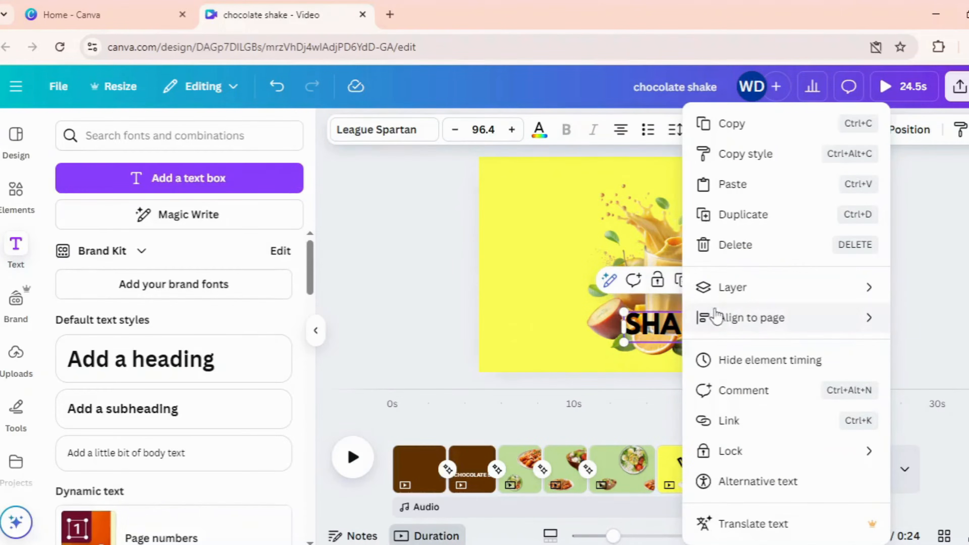
mouse_move(744, 293)
left_click(584, 346)
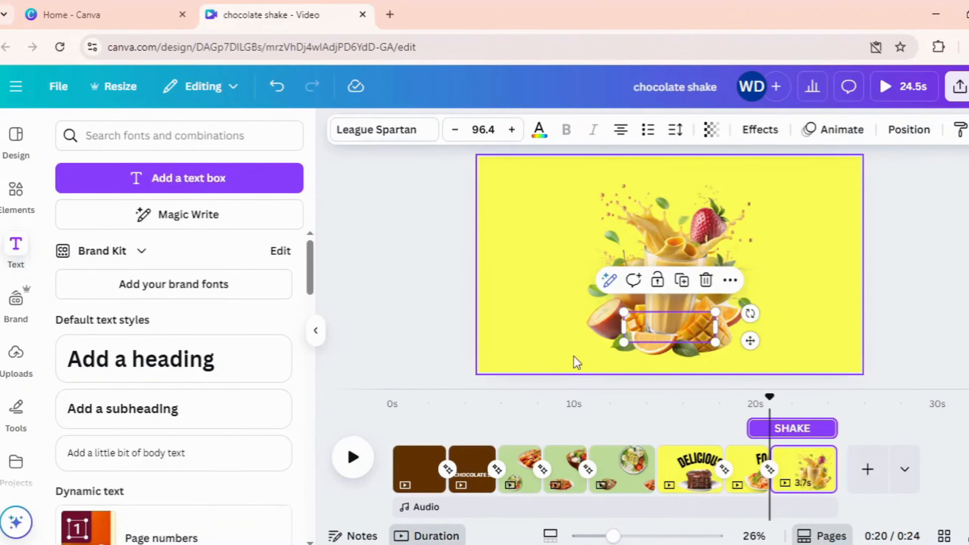
left_click(874, 372)
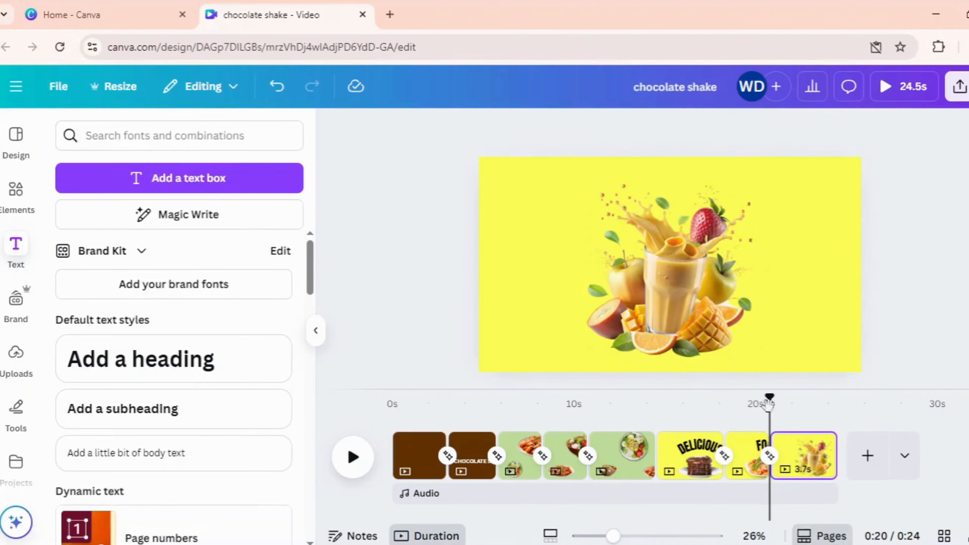
Step: Duplicate the mango shake page
left_click(804, 474)
left_click(816, 444)
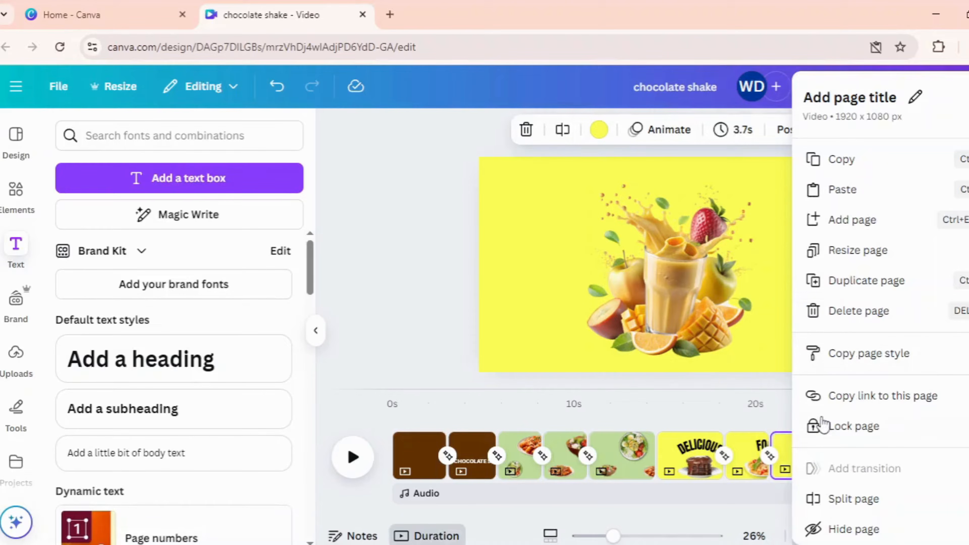
left_click(846, 293)
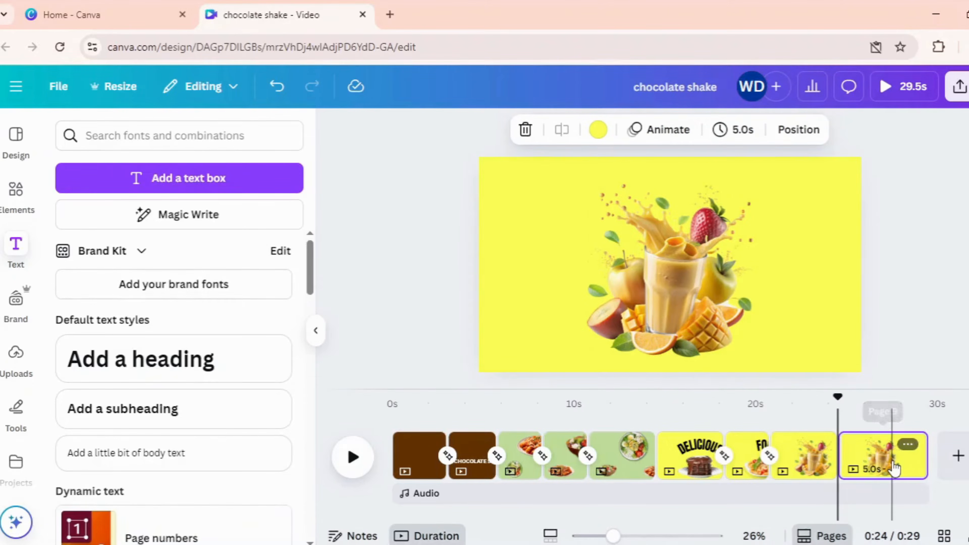
Step: On the duplicated page, select the hidden headings through the layers and move SHAKE to the photo's lower right and MANGO to its left
left_click(672, 264)
right_click(674, 263)
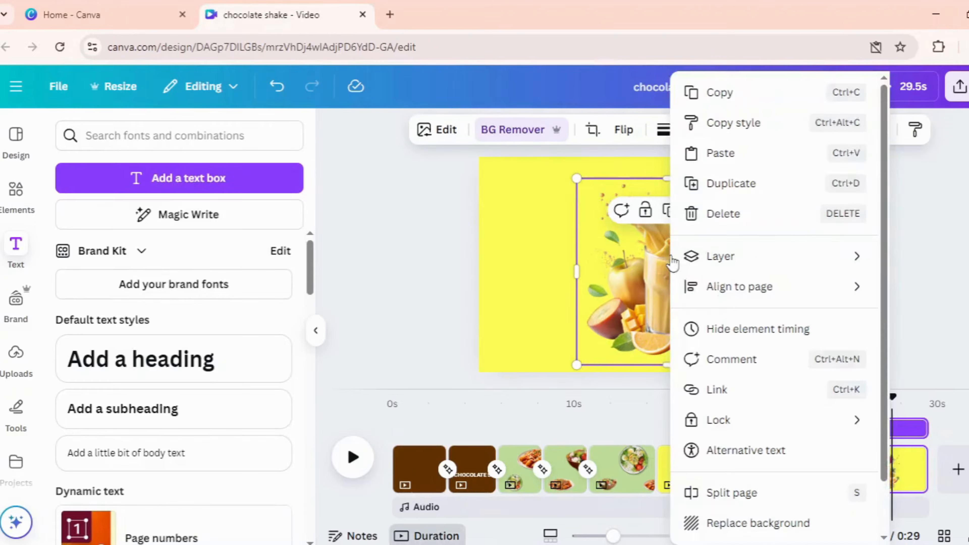
mouse_move(683, 267)
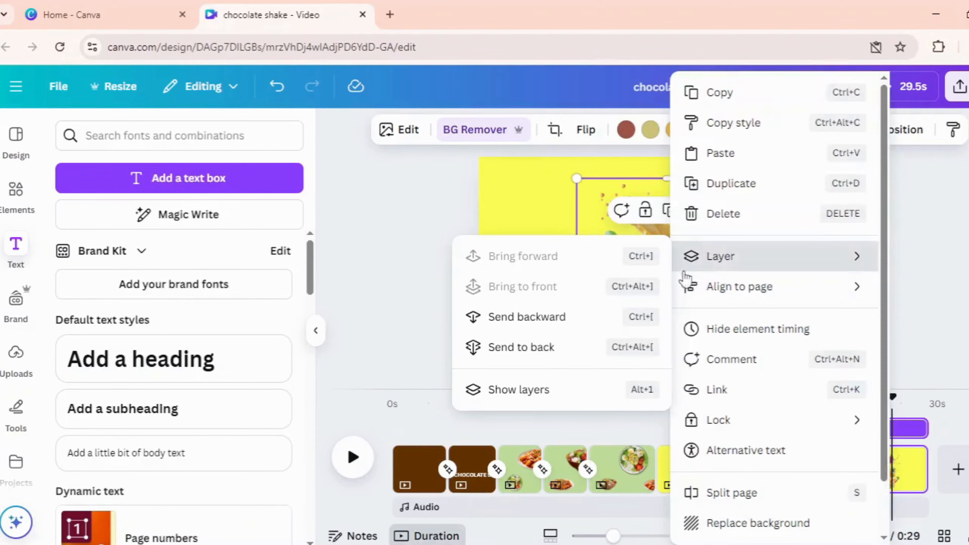
left_click(606, 390)
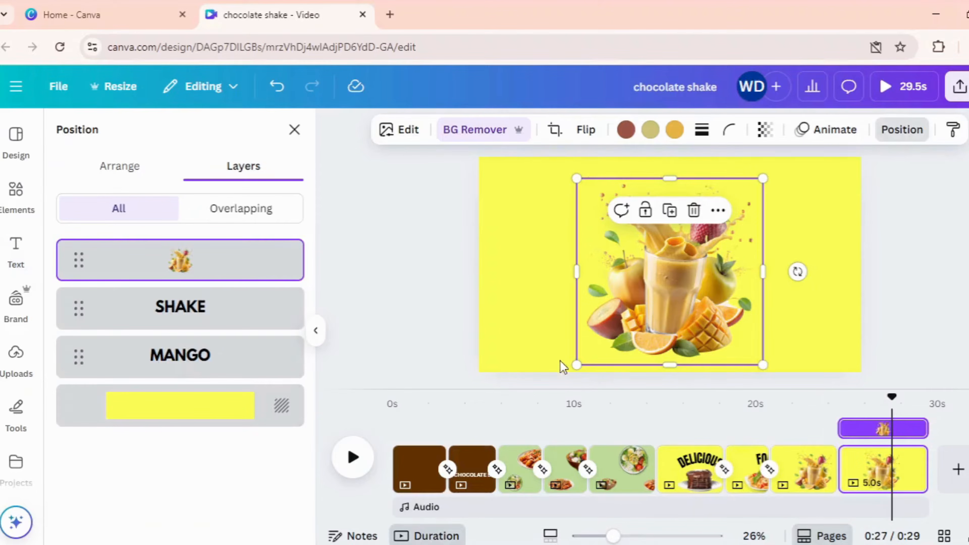
left_click(262, 325)
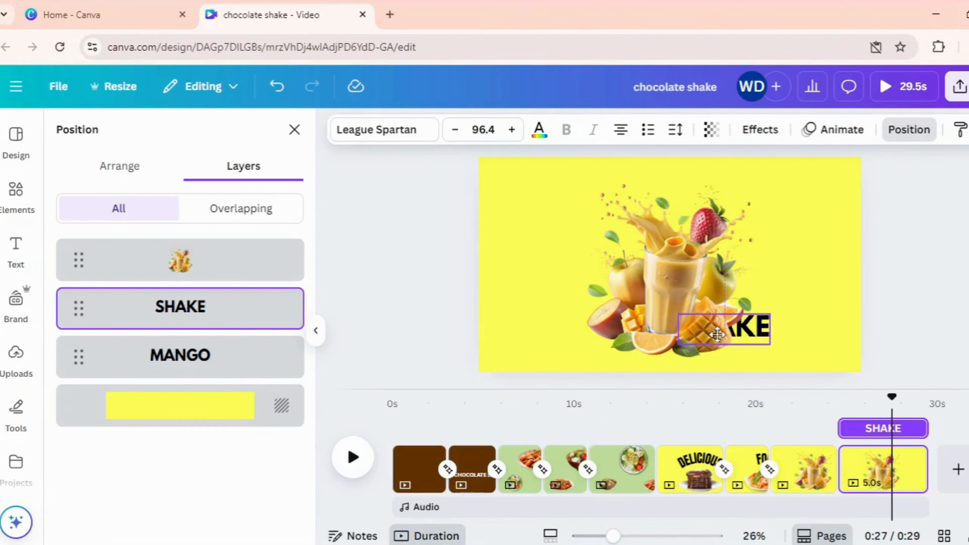
left_click(259, 356)
left_click_drag(682, 298, 555, 280)
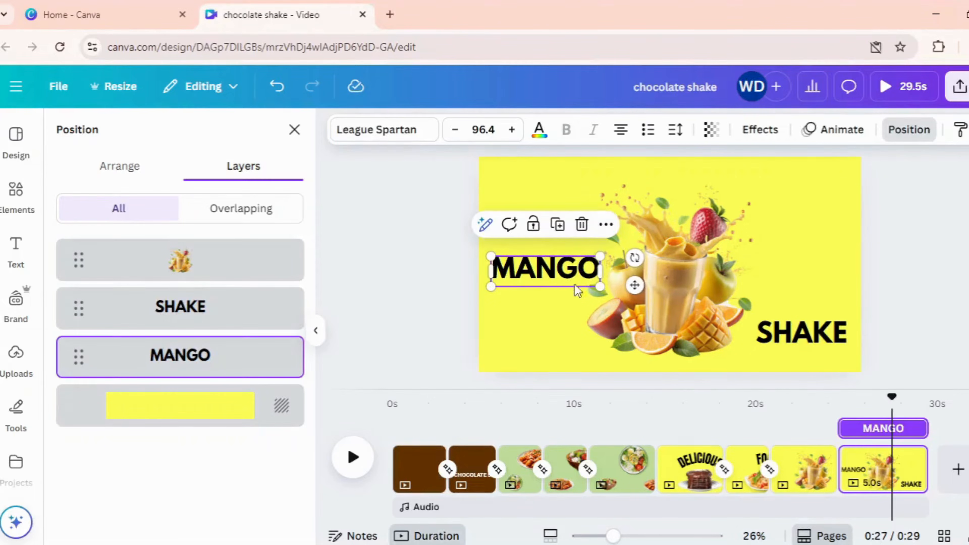
left_click(945, 294)
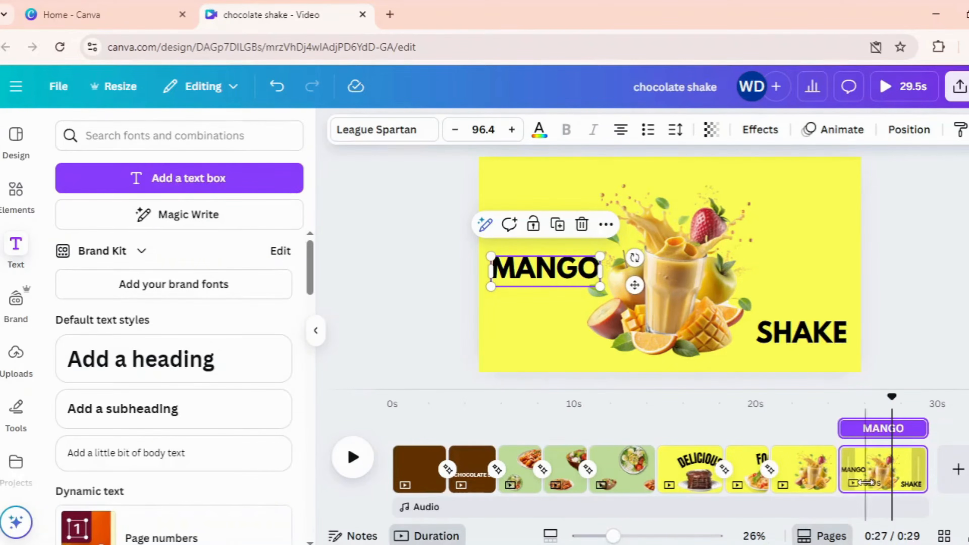
Step: Add a Match & Move transition of 2.5 seconds between the two mango shake pages and preview it
left_click(812, 480)
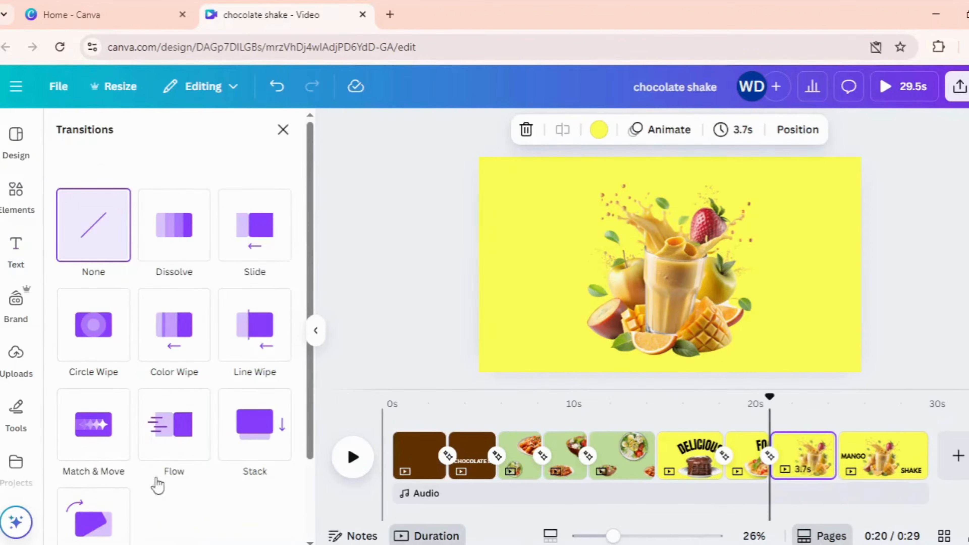
left_click(94, 425)
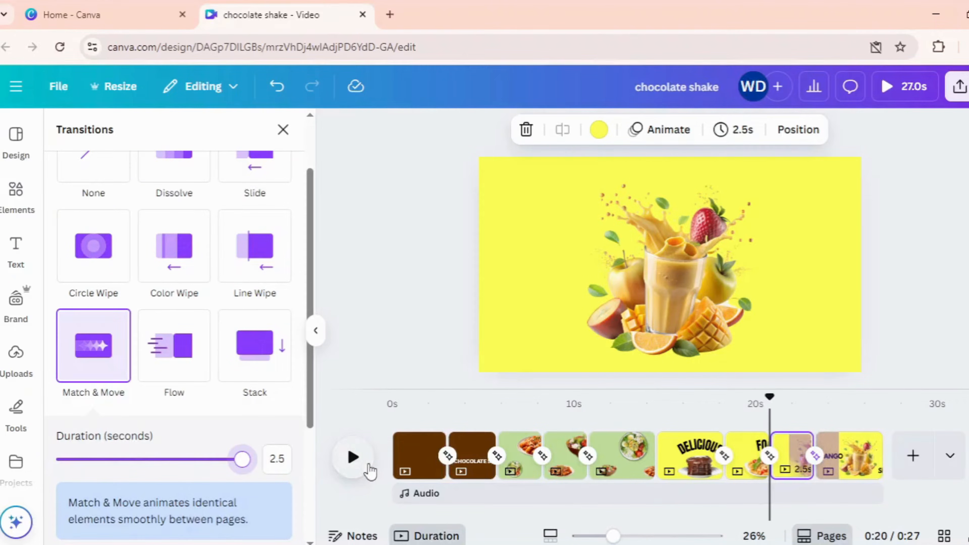
left_click(316, 330)
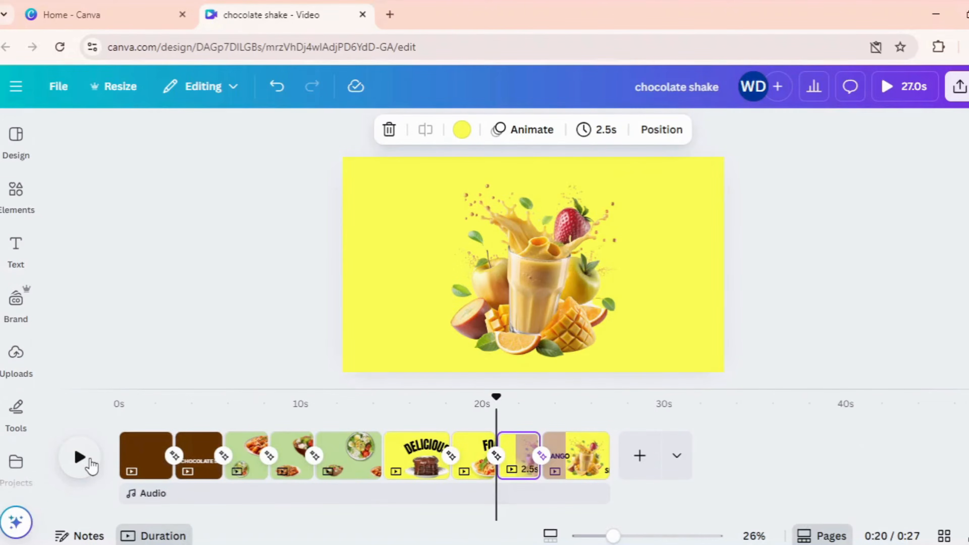
left_click(79, 457)
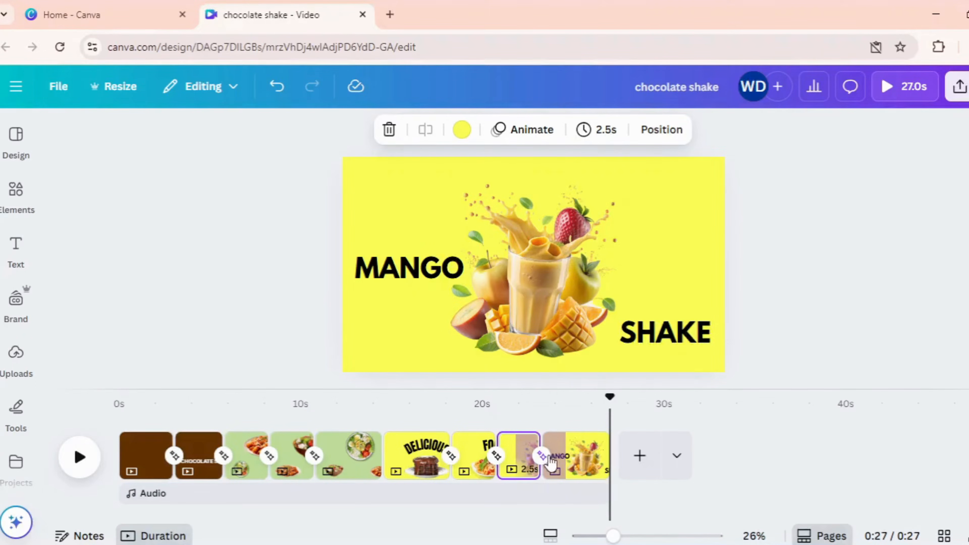
Step: Duplicate the mango shake page with the hidden headings and move the copy to the end of the timeline
left_click(521, 464)
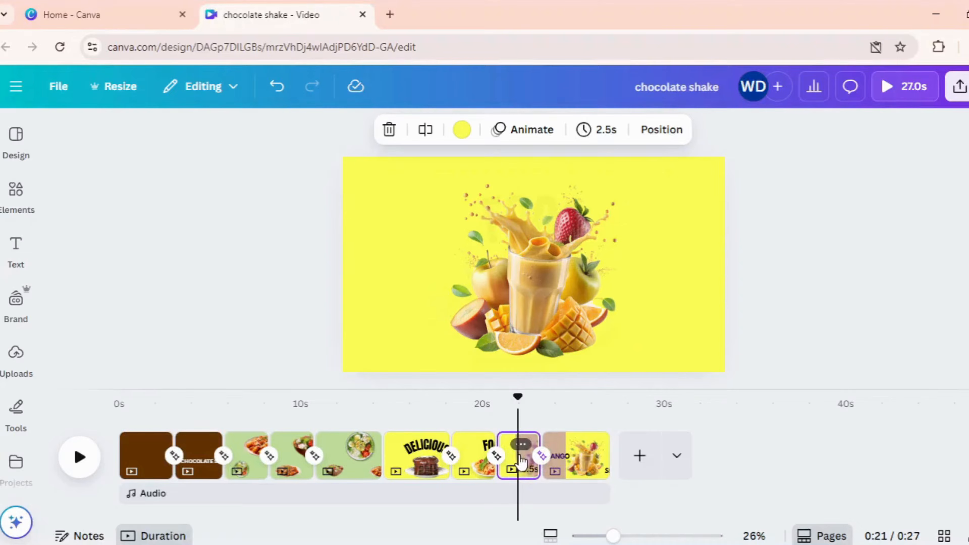
right_click(521, 462)
left_click(627, 286)
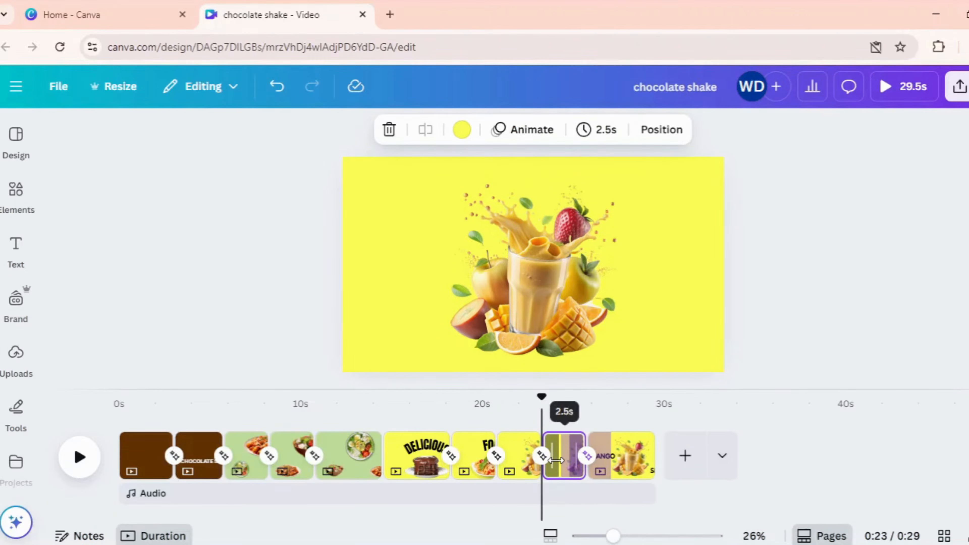
left_click_drag(568, 470, 634, 479)
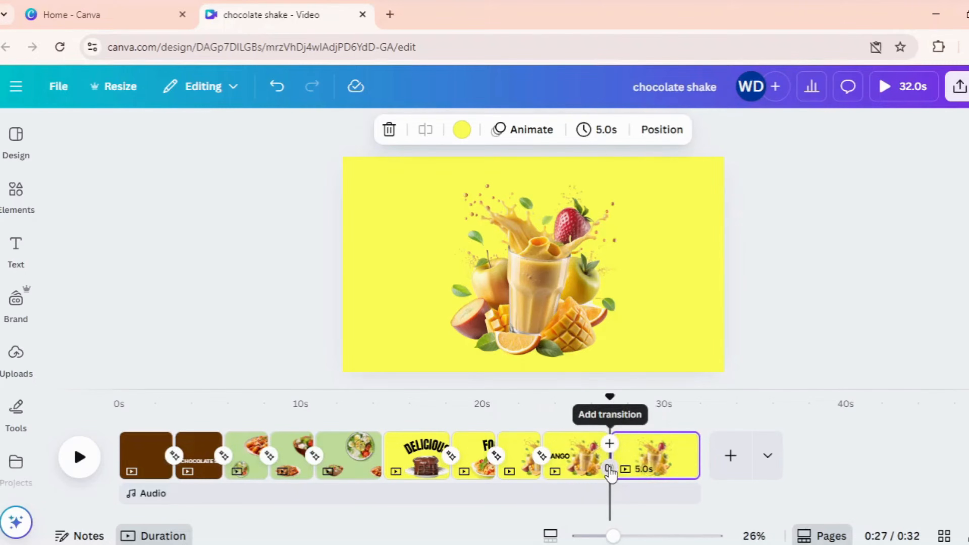
Step: Add a Match & Move transition of 2.5 seconds between the last two mango shake pages and preview the headings' movement
left_click(610, 462)
left_click(97, 445)
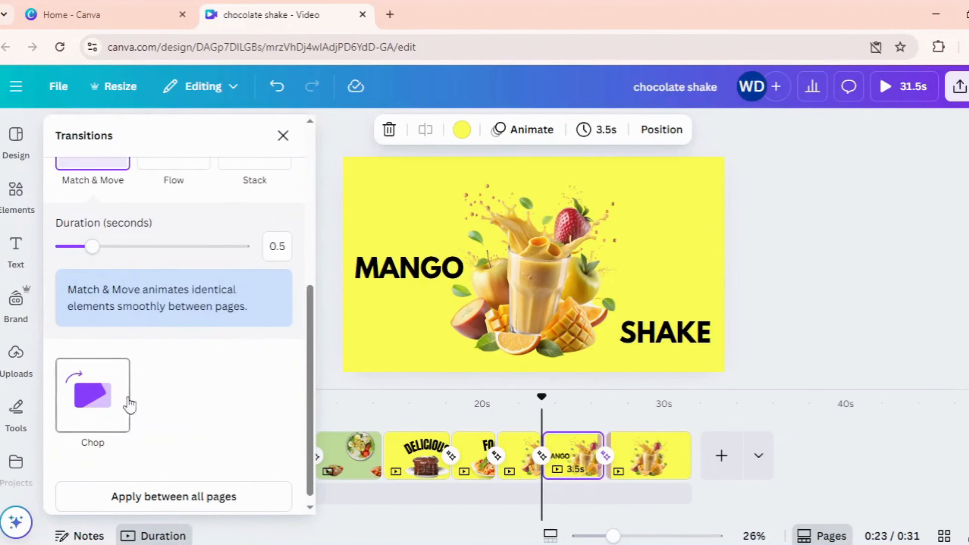
left_click_drag(147, 251, 249, 246)
left_click(917, 301)
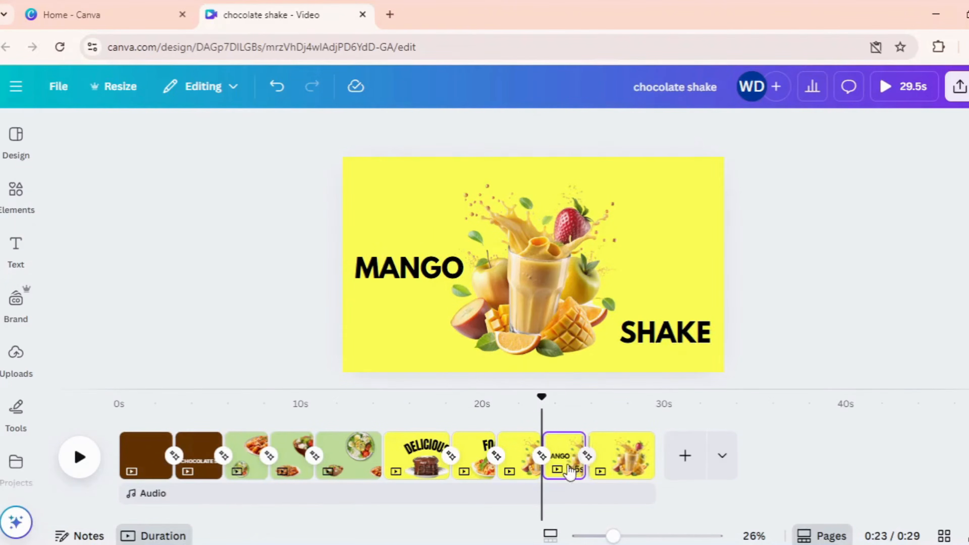
left_click(517, 468)
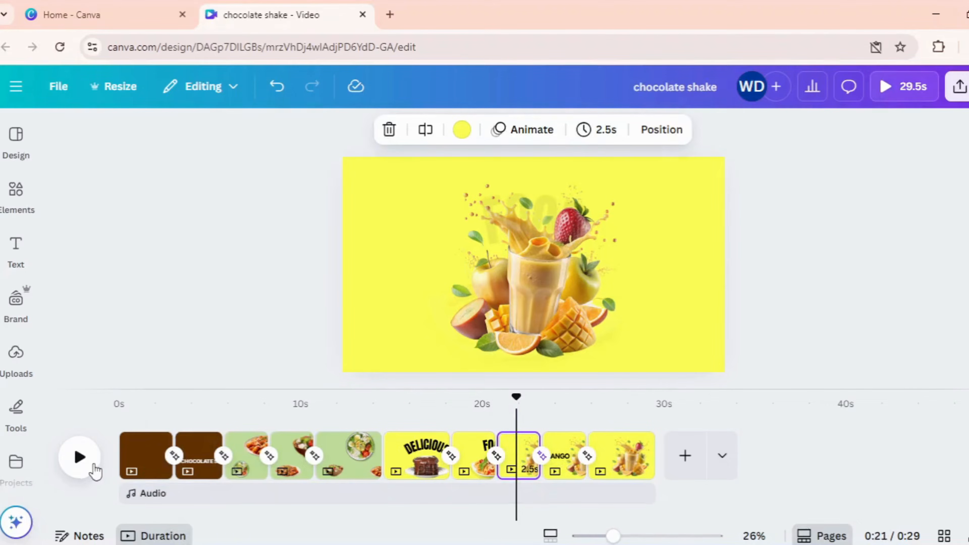
left_click(80, 458)
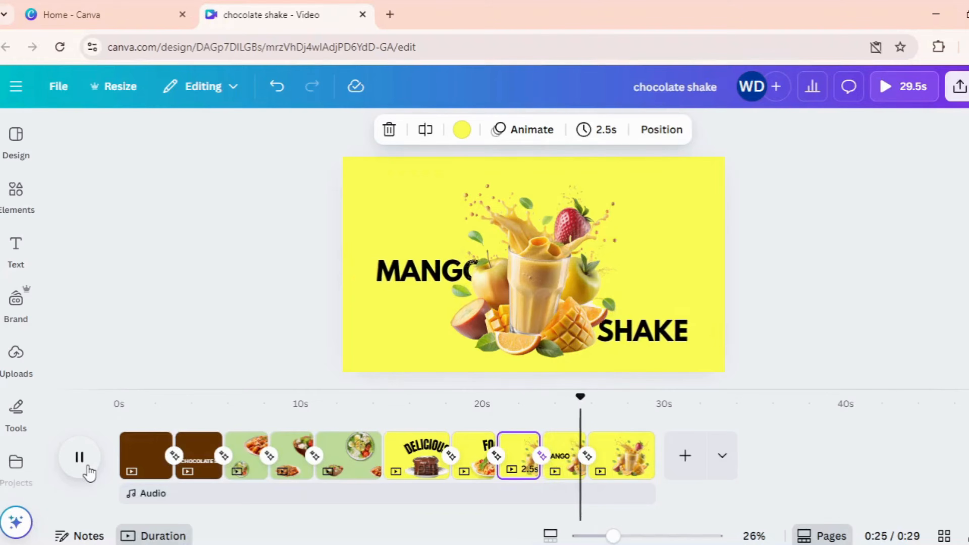
left_click(80, 457)
Step: Add an empty page at the end of the timeline and change its background to a muted brown
key("Delete")
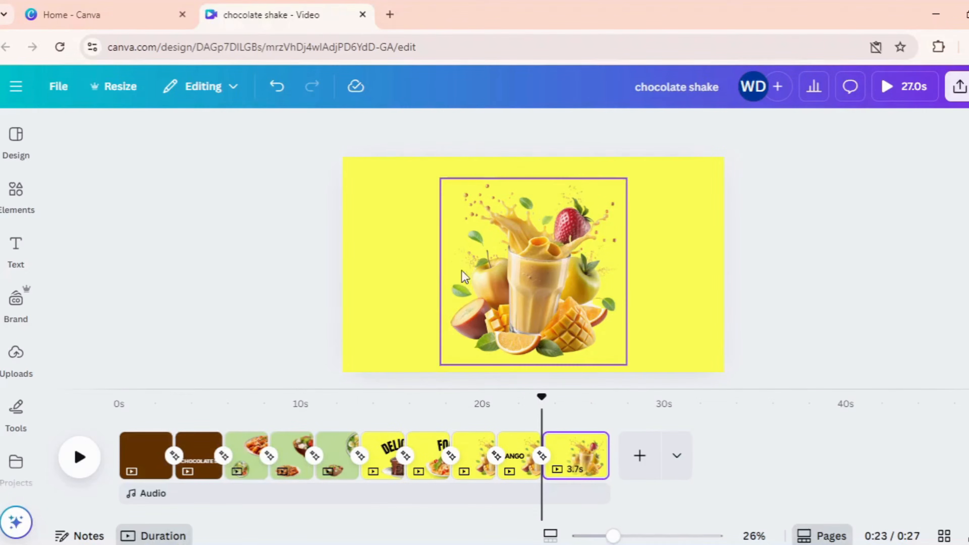
left_click(633, 458)
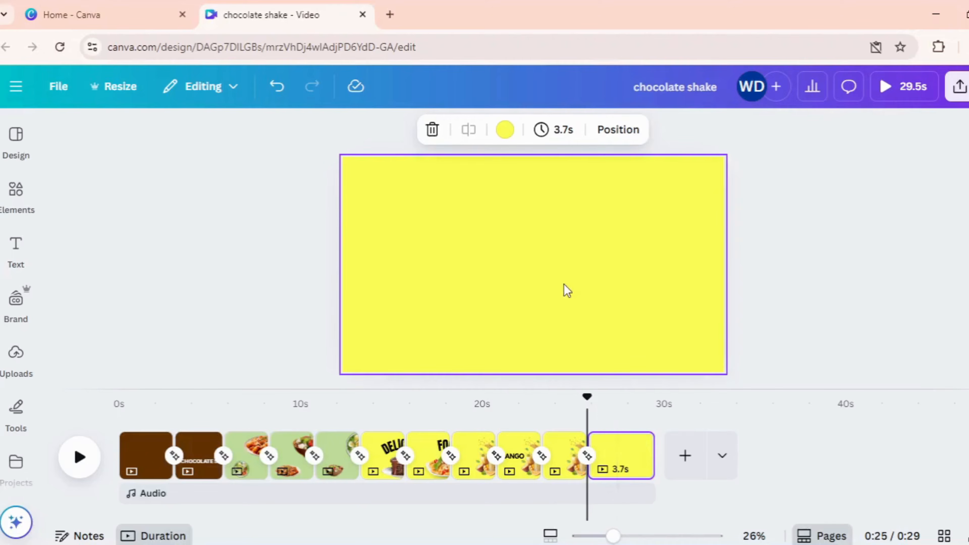
left_click(506, 131)
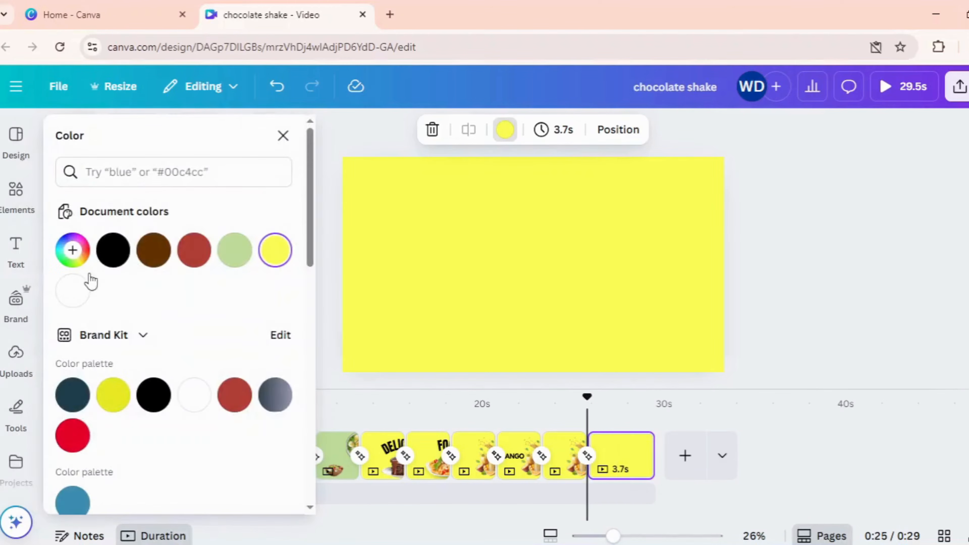
left_click(78, 264)
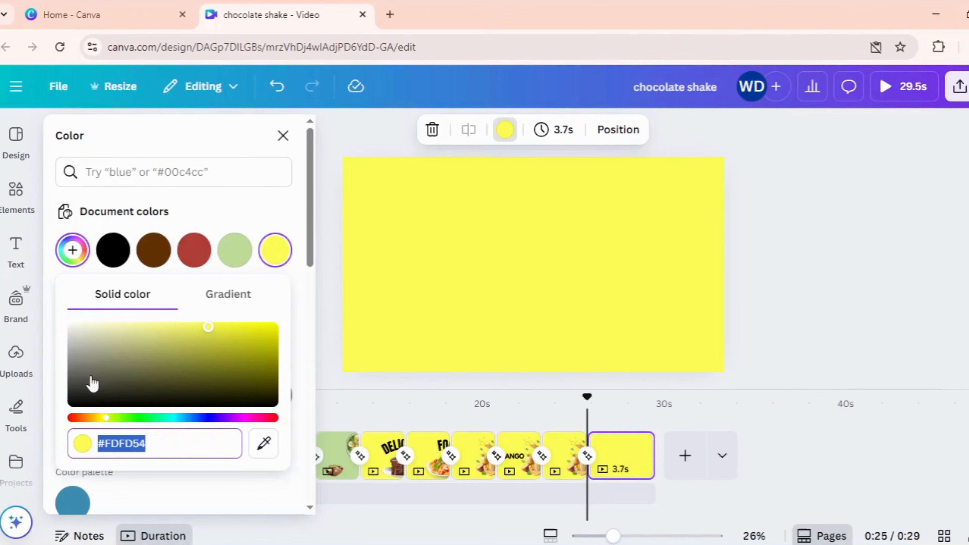
left_click(93, 418)
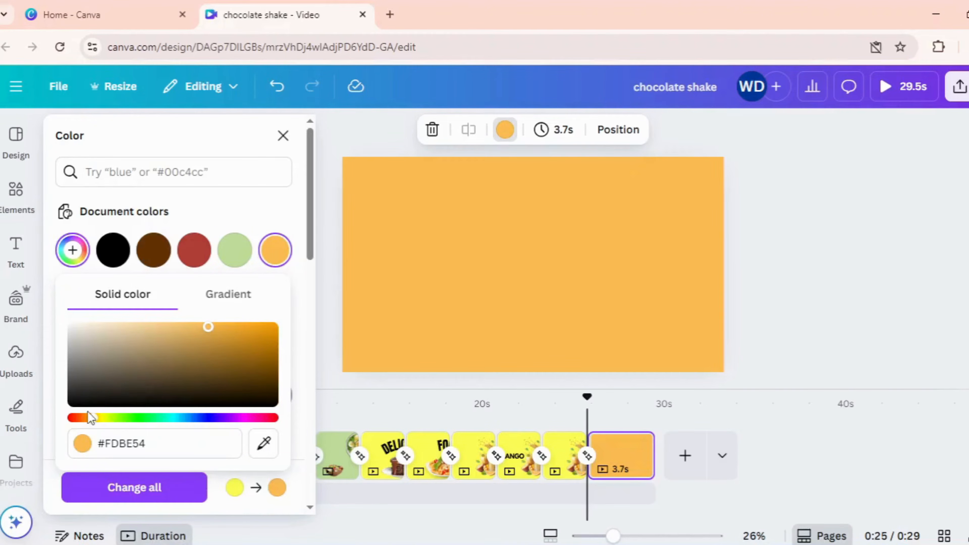
left_click_drag(208, 327, 150, 350)
left_click(880, 196)
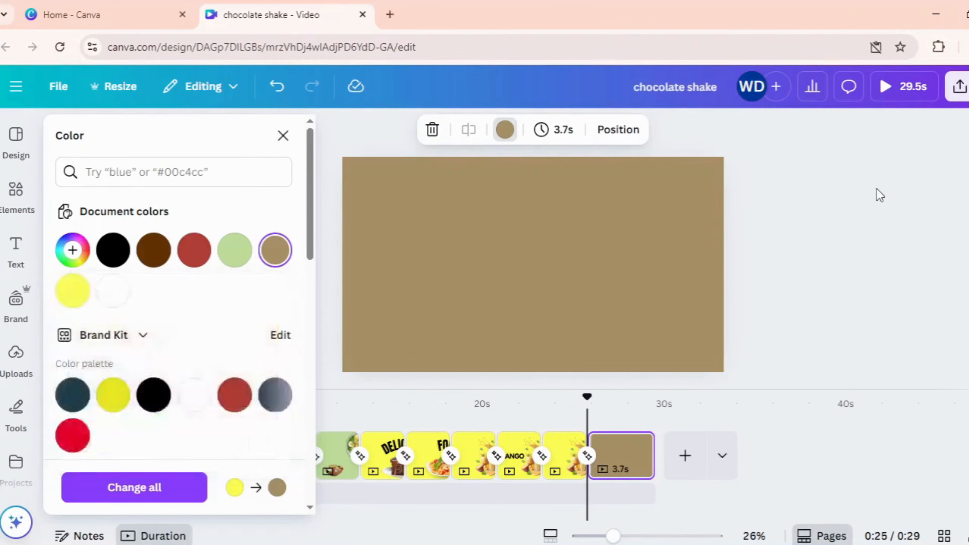
left_click(880, 195)
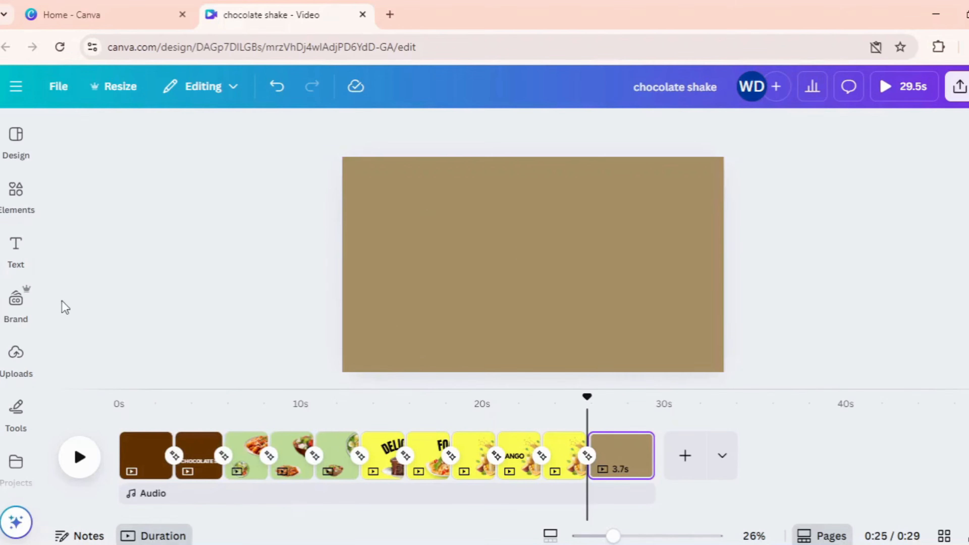
Step: Insert the stock photo of the woman in a beige sweater on the brown page and remove its background
left_click(23, 267)
left_click(14, 216)
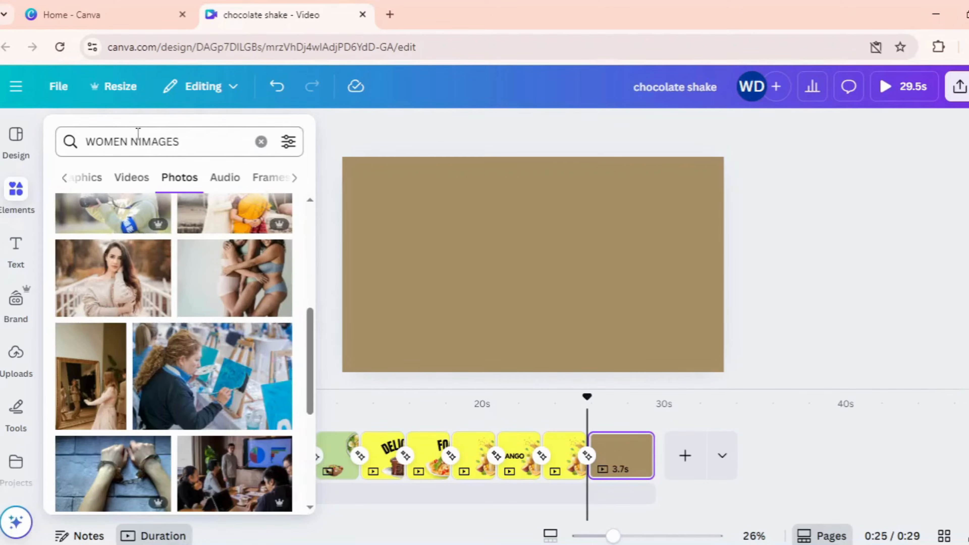
left_click(98, 297)
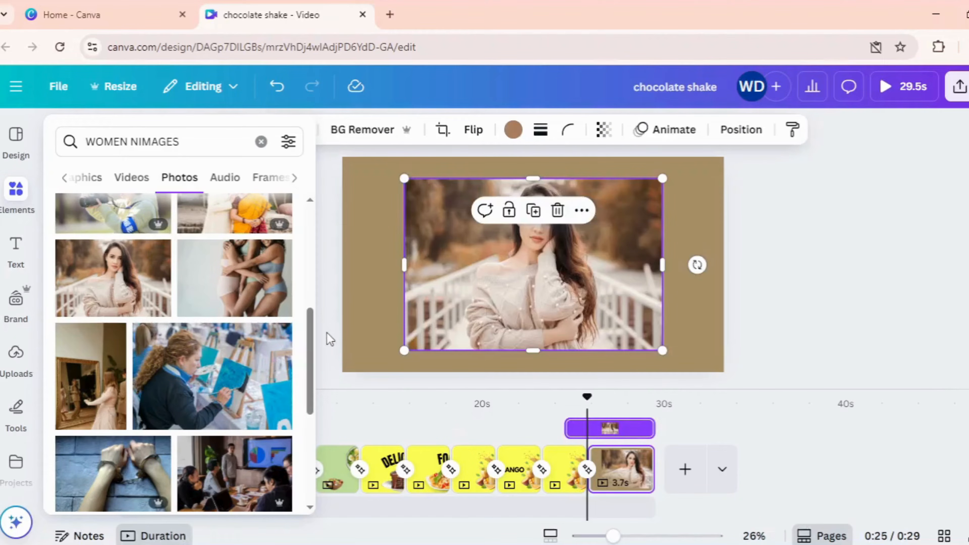
left_click(799, 292)
left_click(563, 282)
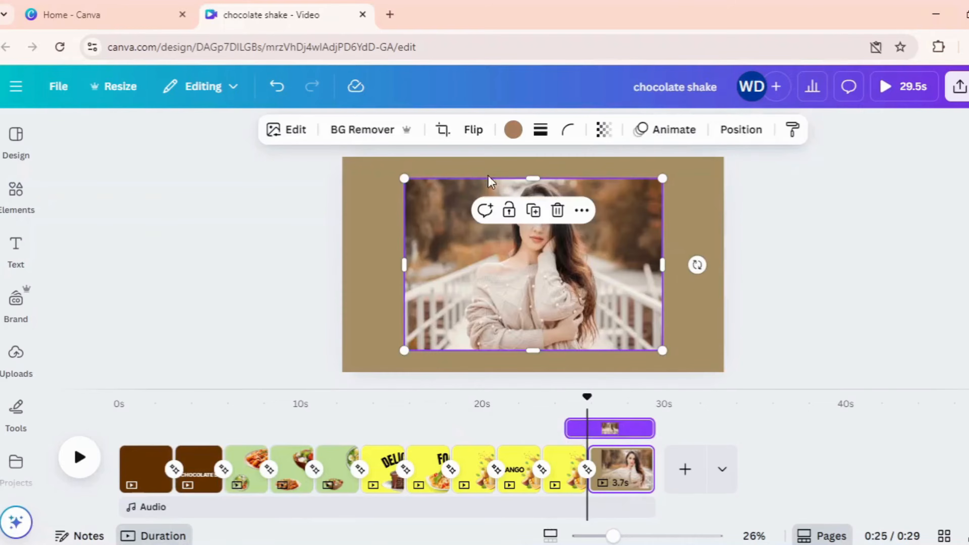
left_click(376, 132)
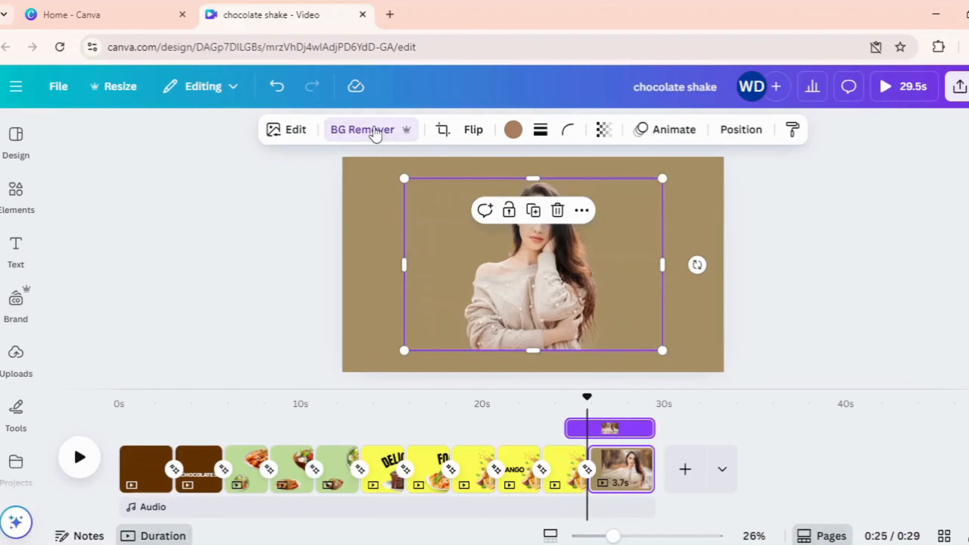
left_click(886, 209)
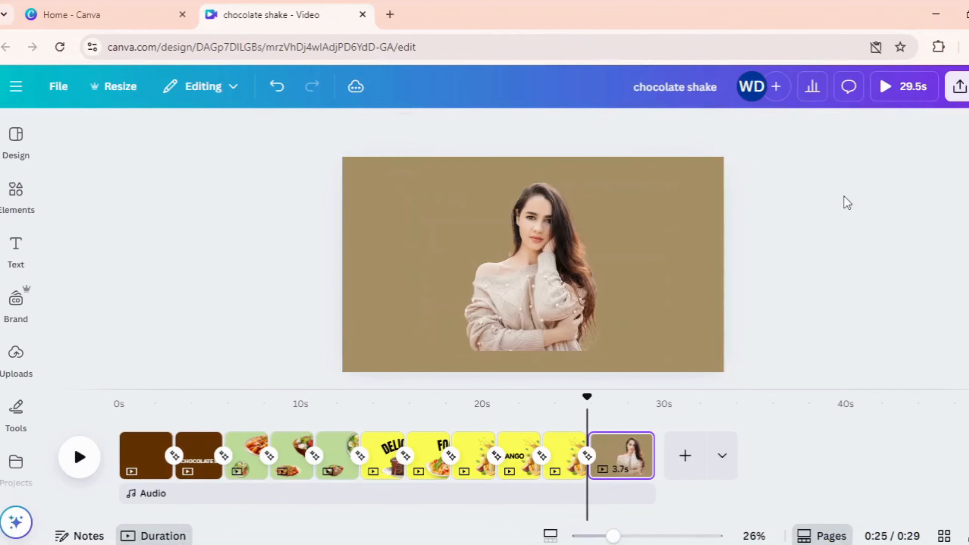
Step: Move the woman's cutout completely off the page's left edge and duplicate the brown page
left_click_drag(590, 257, 568, 243)
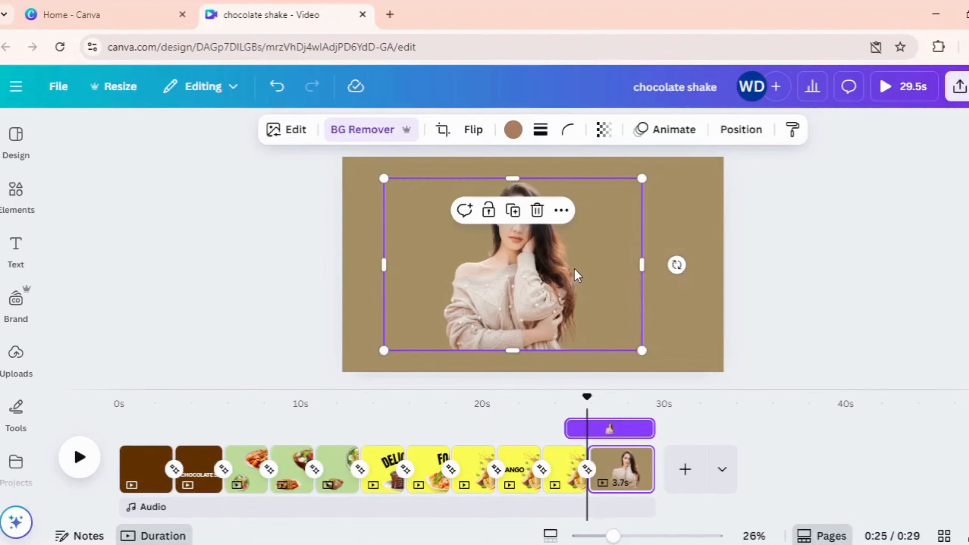
left_click_drag(577, 275, 324, 267)
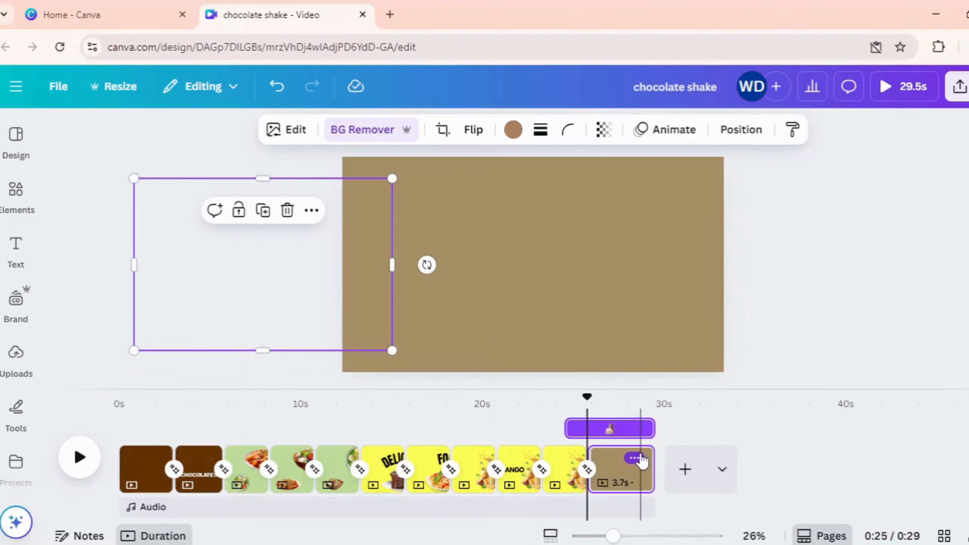
left_click(635, 458)
left_click(683, 291)
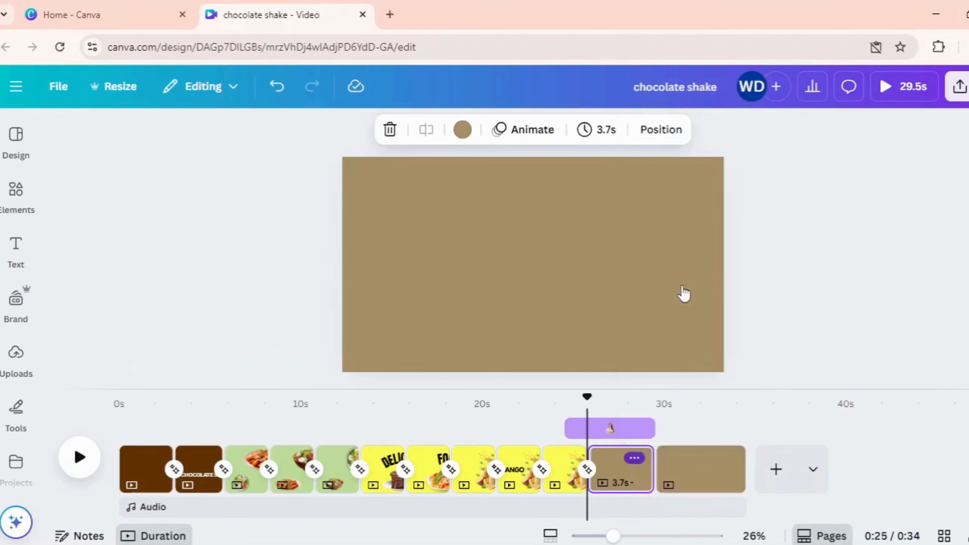
Step: On the duplicated brown page, bring the woman's cutout back into view slightly left of the page centre
left_click(697, 472)
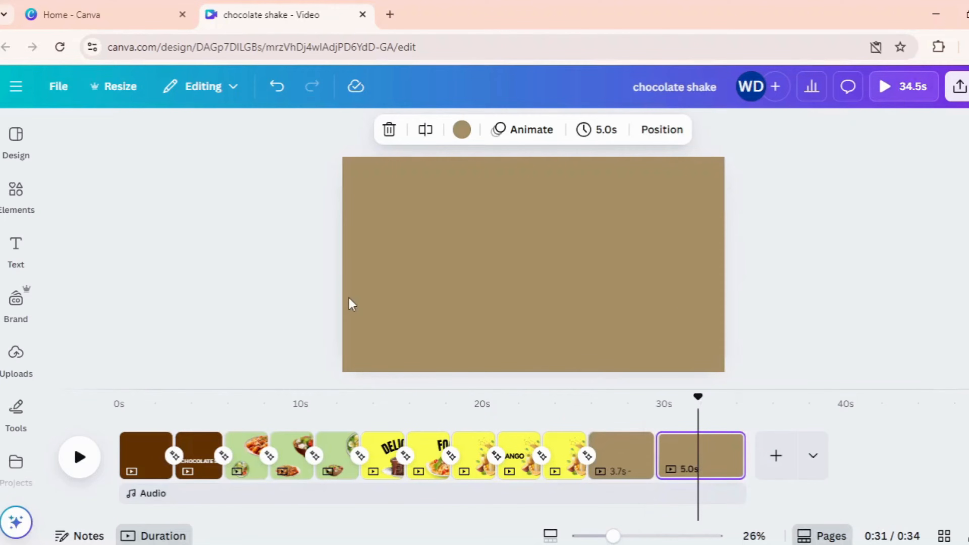
key("ctrl+v")
left_click_drag(372, 292, 593, 303)
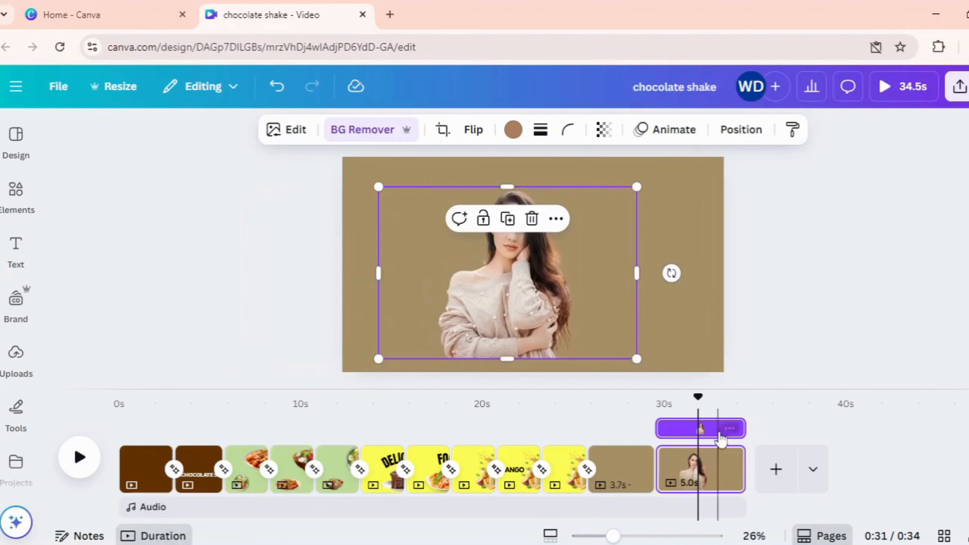
Step: Duplicate the page showing the woman and move her cutout off the right edge on the new copy
left_click(726, 459)
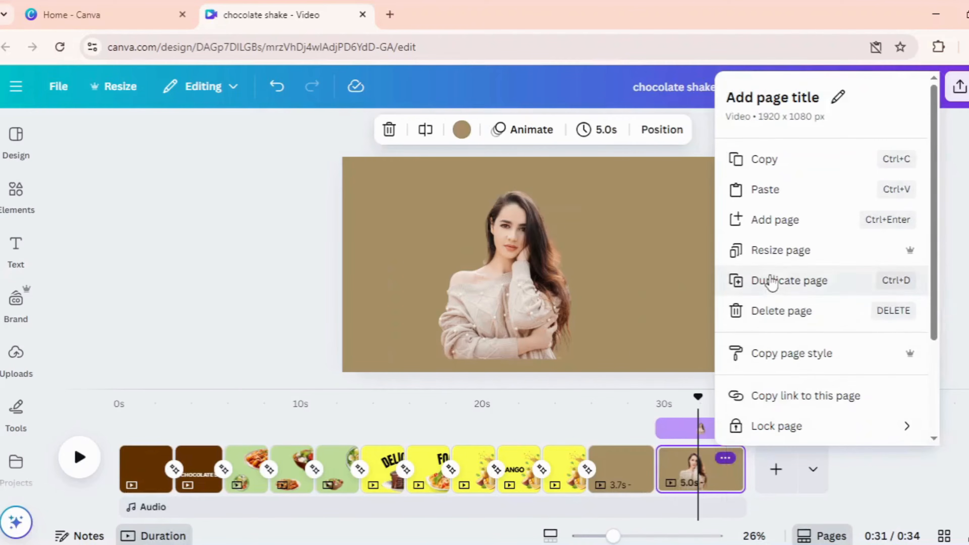
left_click(773, 281)
left_click(792, 474)
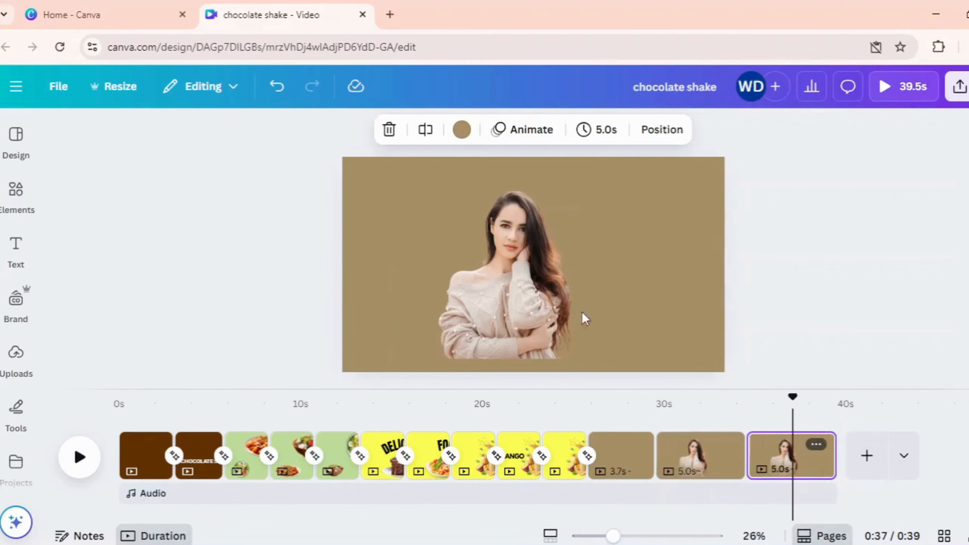
left_click(564, 302)
left_click_drag(539, 286, 865, 280)
key("Delete")
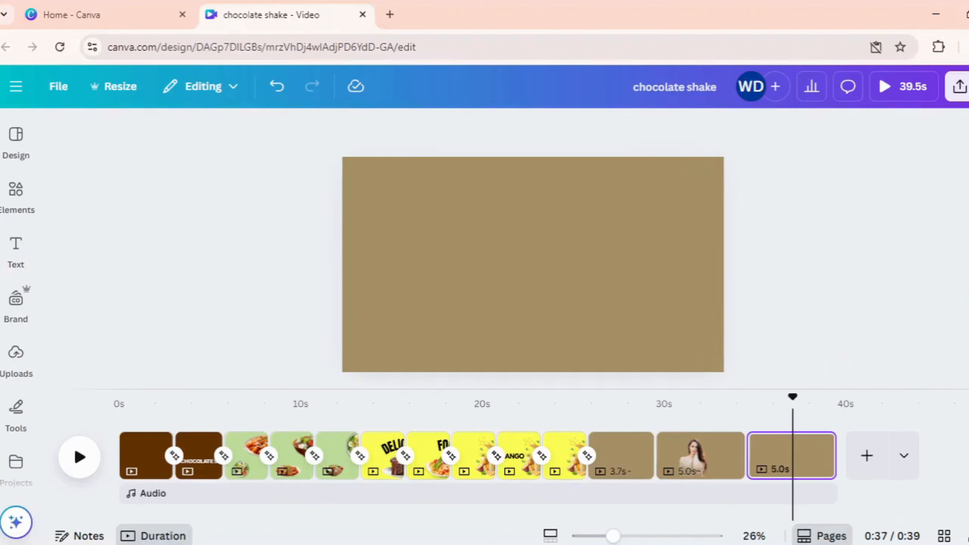
Step: Add a 2.5-second Match & Move transition after the first brown woman page, apply it between all pages and play a preview
left_click(654, 470)
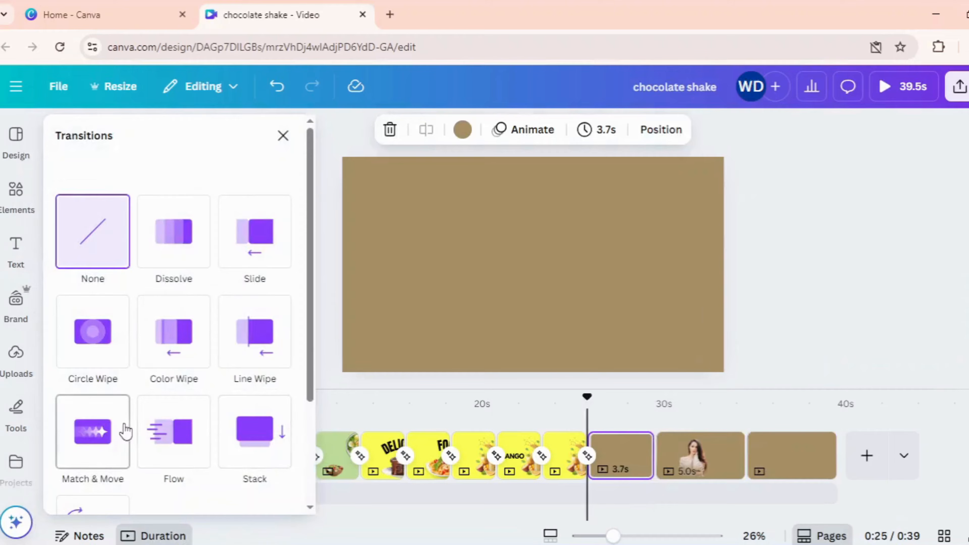
left_click(123, 431)
scroll(143, 365, "down", 4)
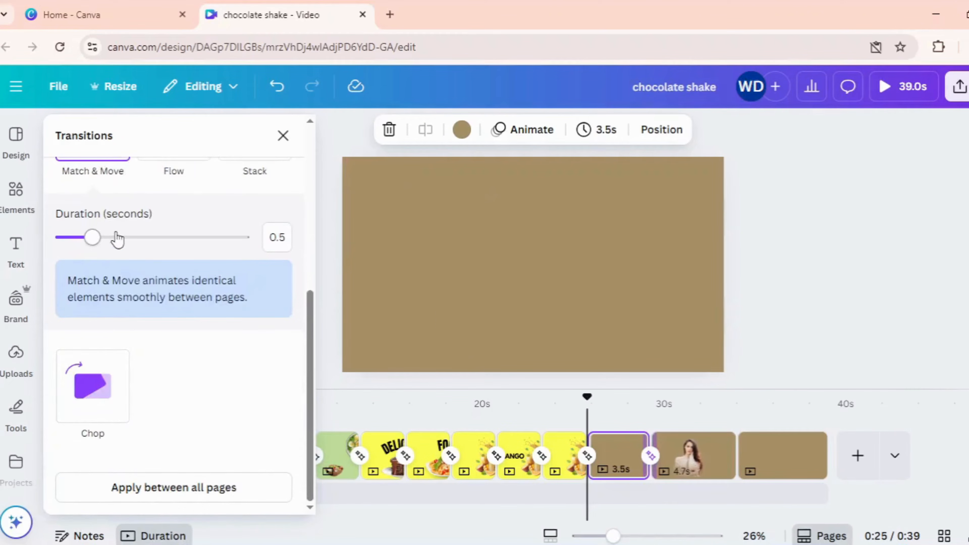
left_click(208, 500)
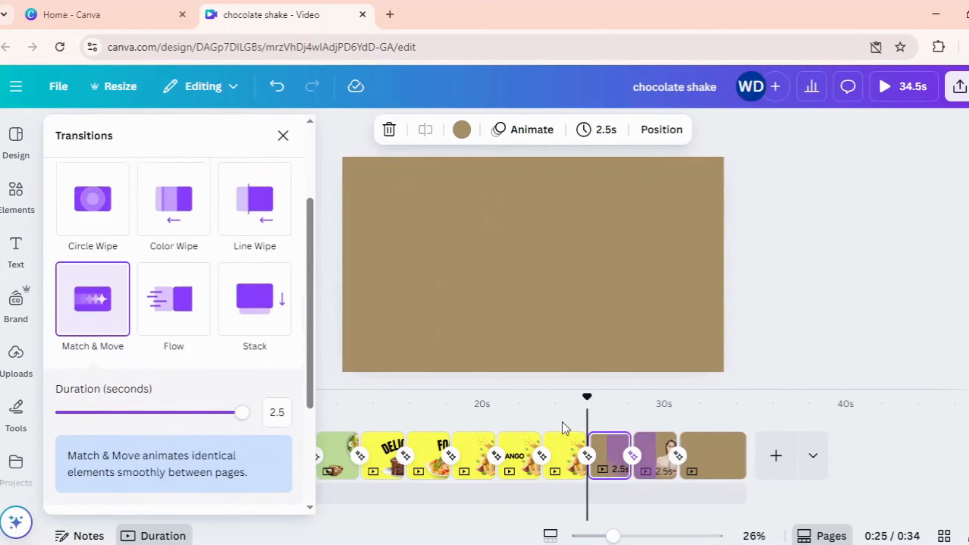
key("Escape")
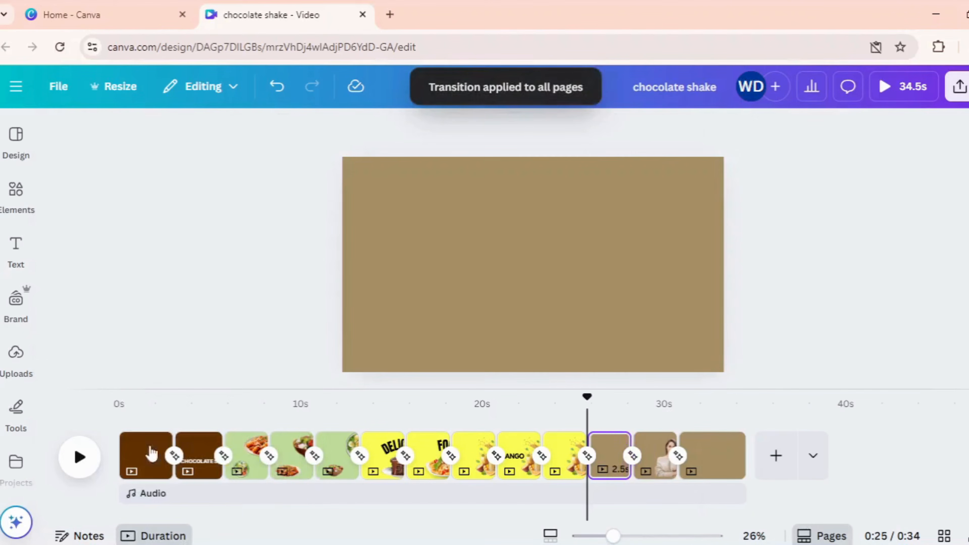
left_click(80, 457)
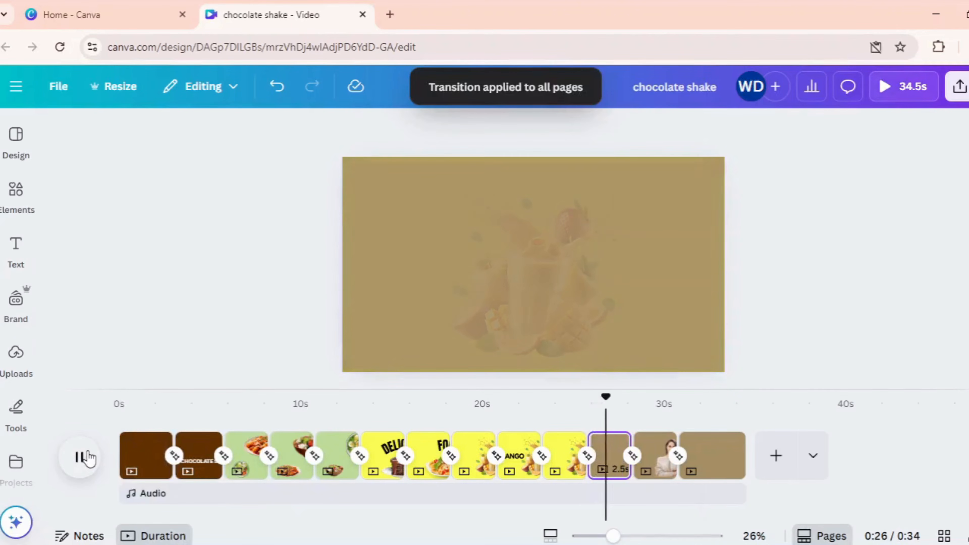